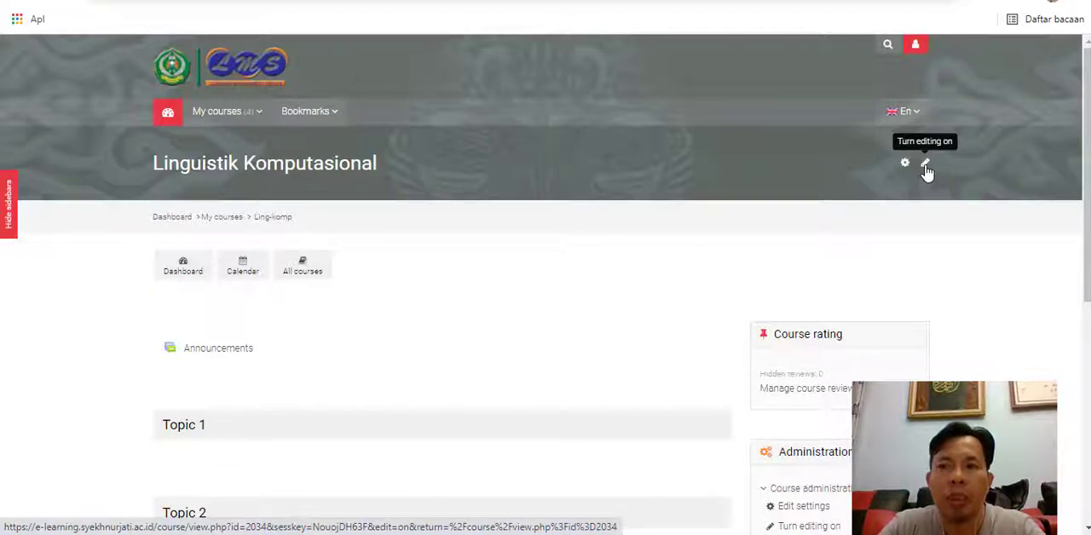
- Turn on editing mode for the Linguistik Komputasional course
left_click(925, 164)
scroll(776, 315, "down", 1)
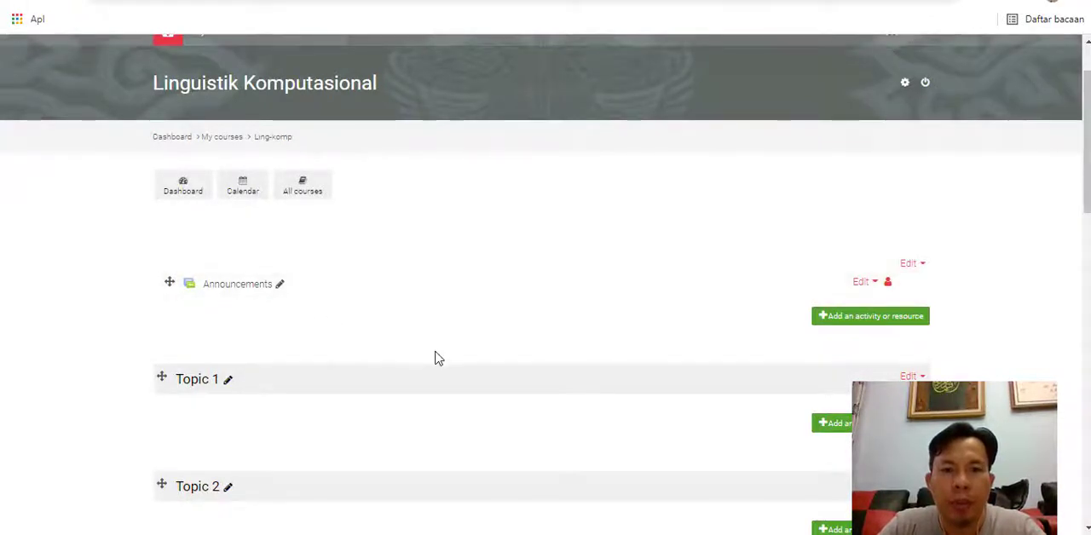
scroll(435, 358, "down", 3)
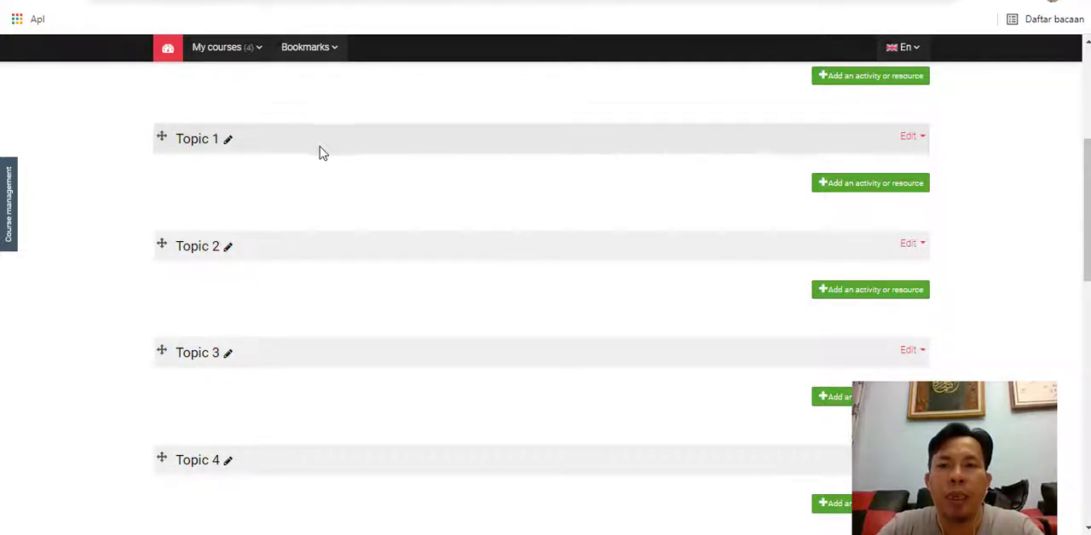
- Add a new Assignment activity to Topic 1 of the course
left_click(863, 189)
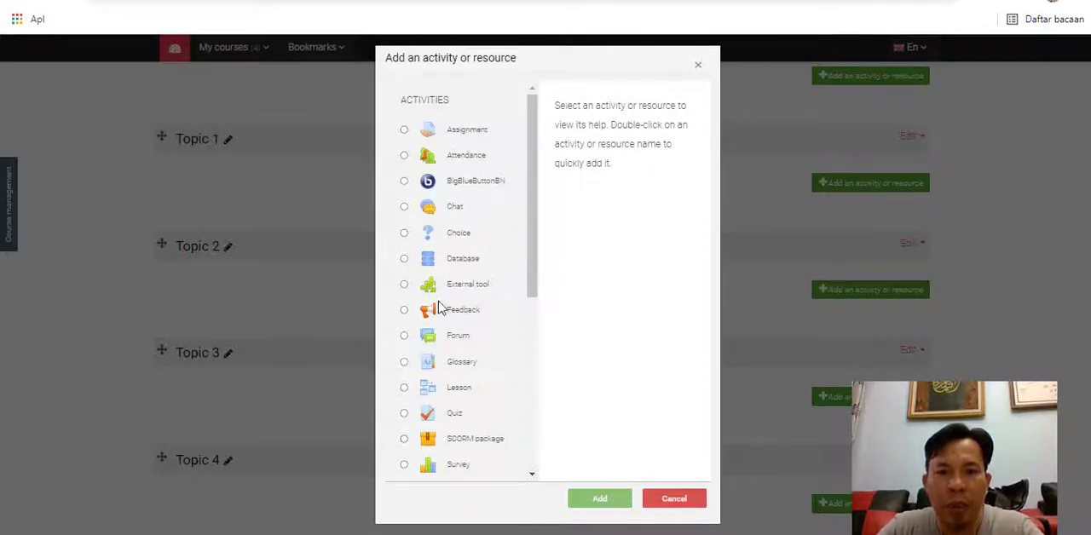
scroll(467, 172, "down", 1)
scroll(468, 171, "up", 1)
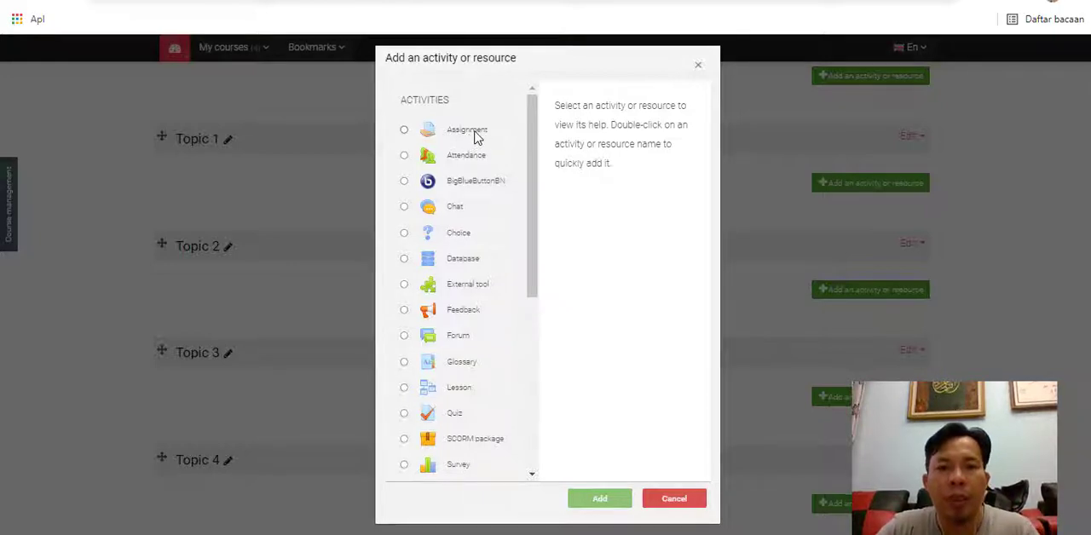
left_click(474, 136)
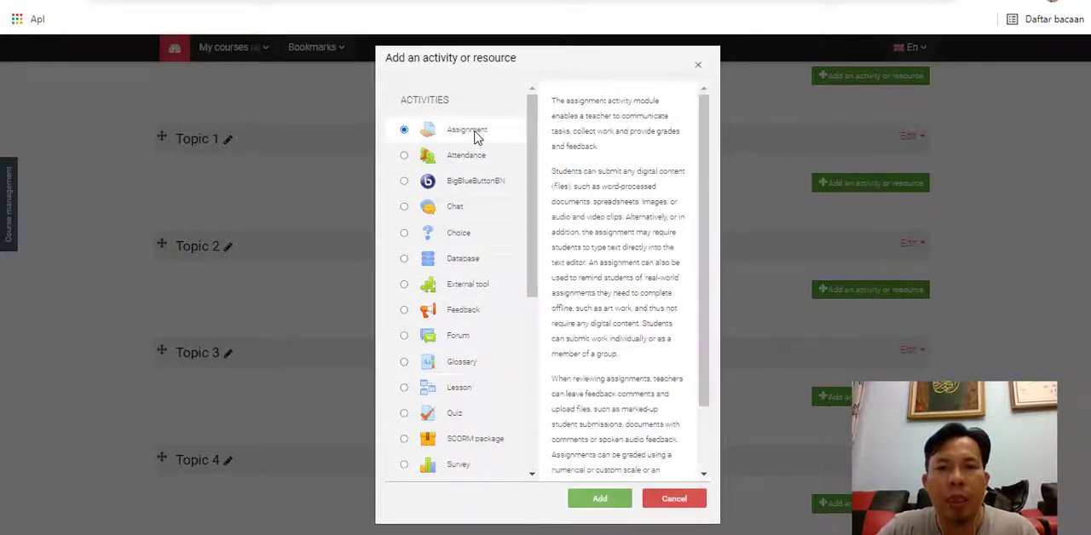
left_click(623, 503)
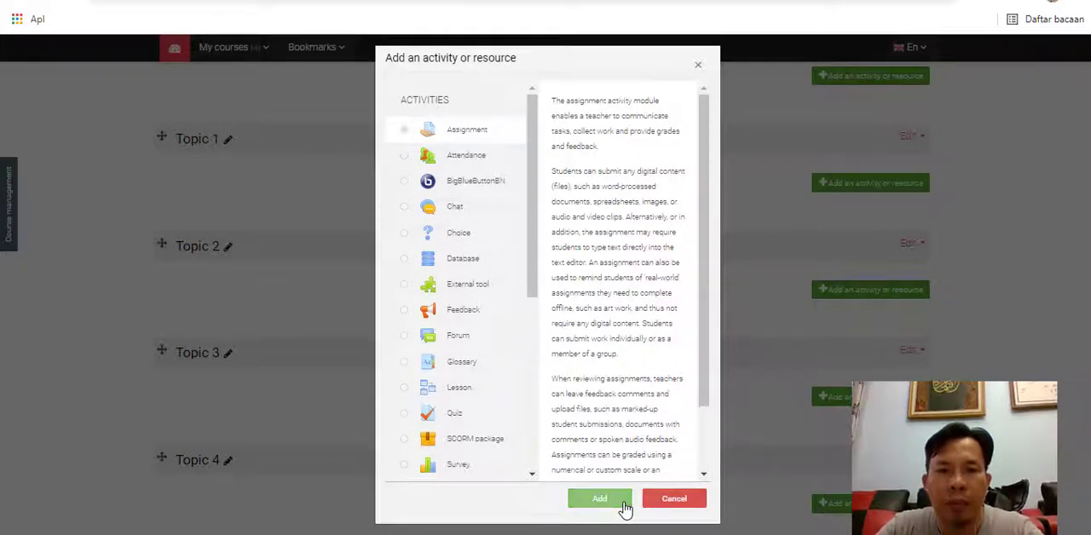
- Name the new assignment "Tugas Individu 1"
scroll(458, 345, "down", 2)
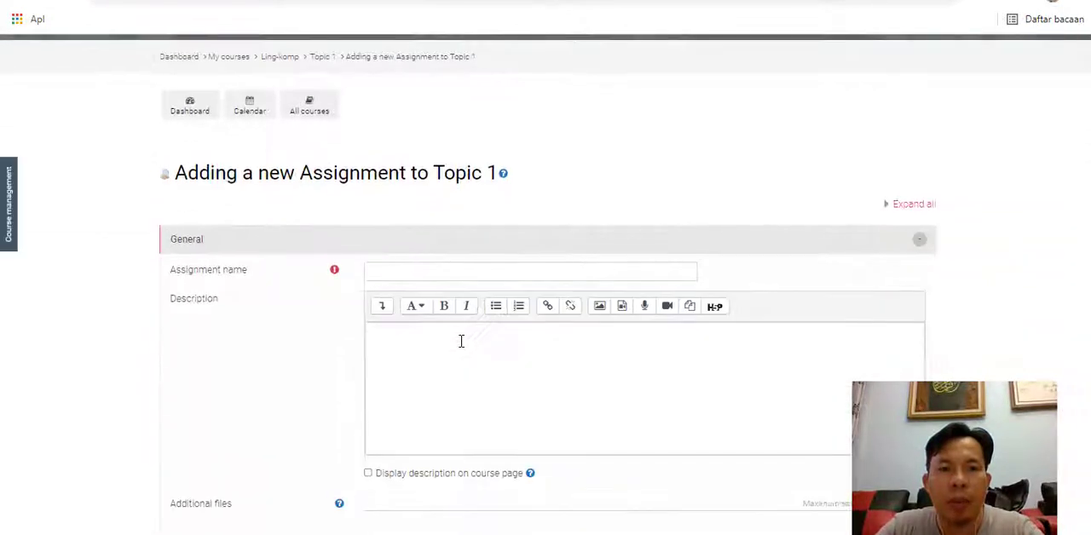
left_click(468, 274)
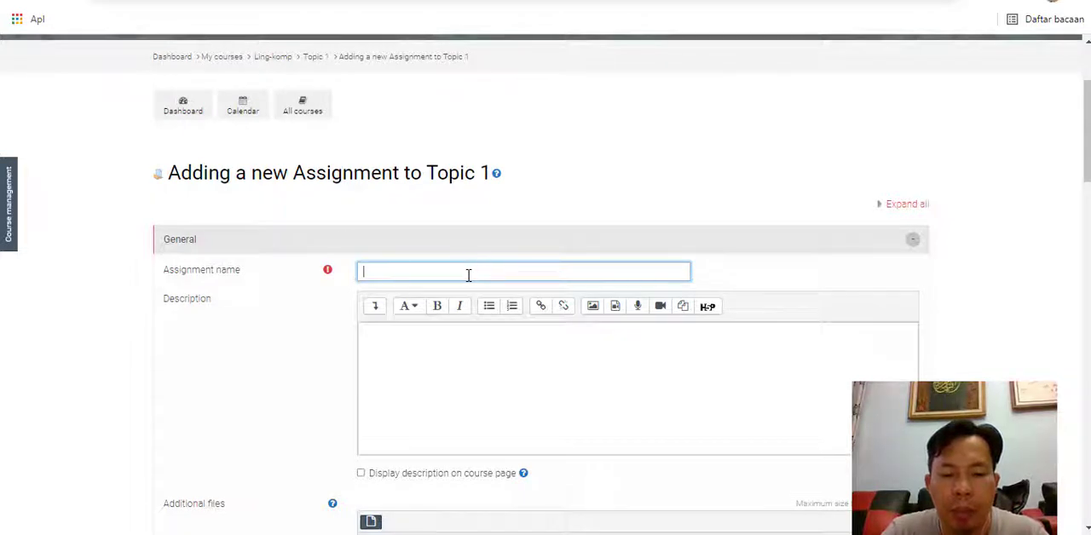
type("Tuga")
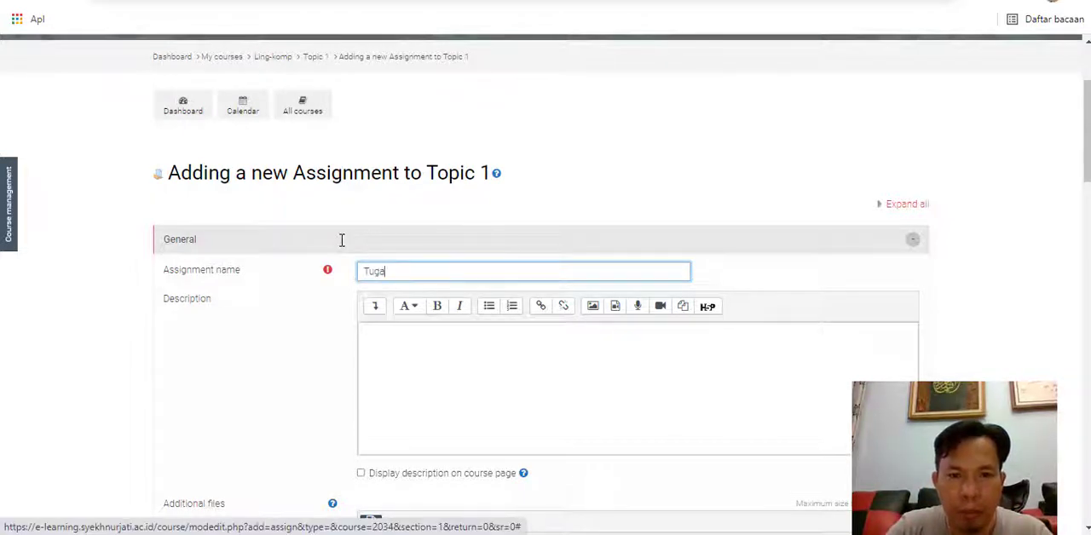
type("s Individu")
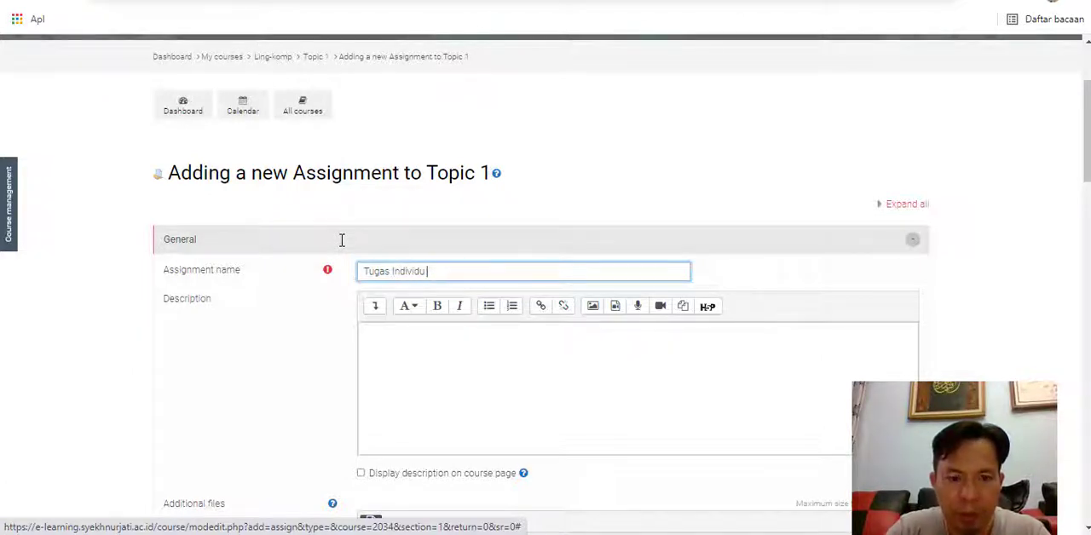
type(" 1")
- Start the assignment description with the line "1. kriteria tugas"
left_click(405, 347)
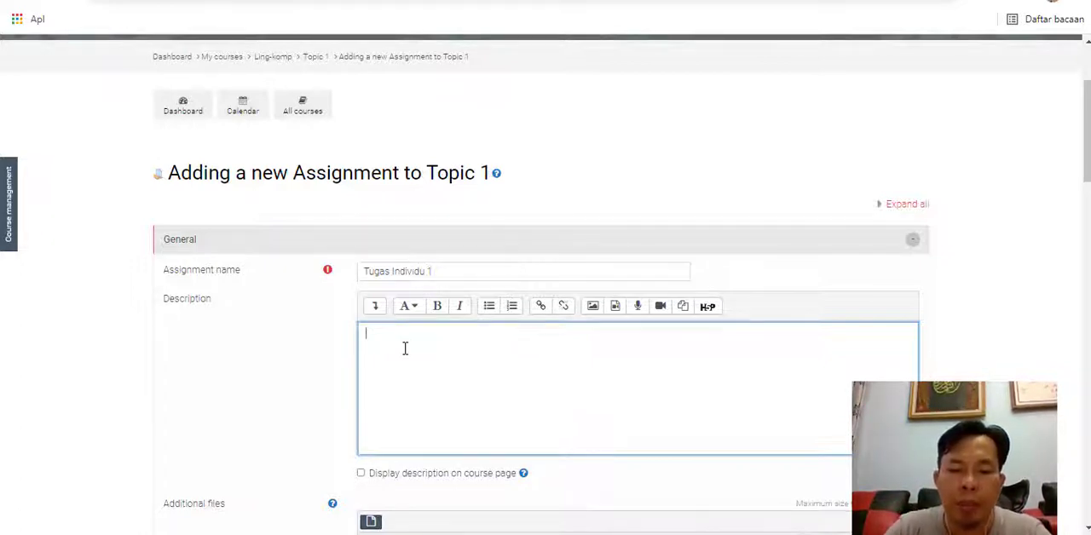
type("1")
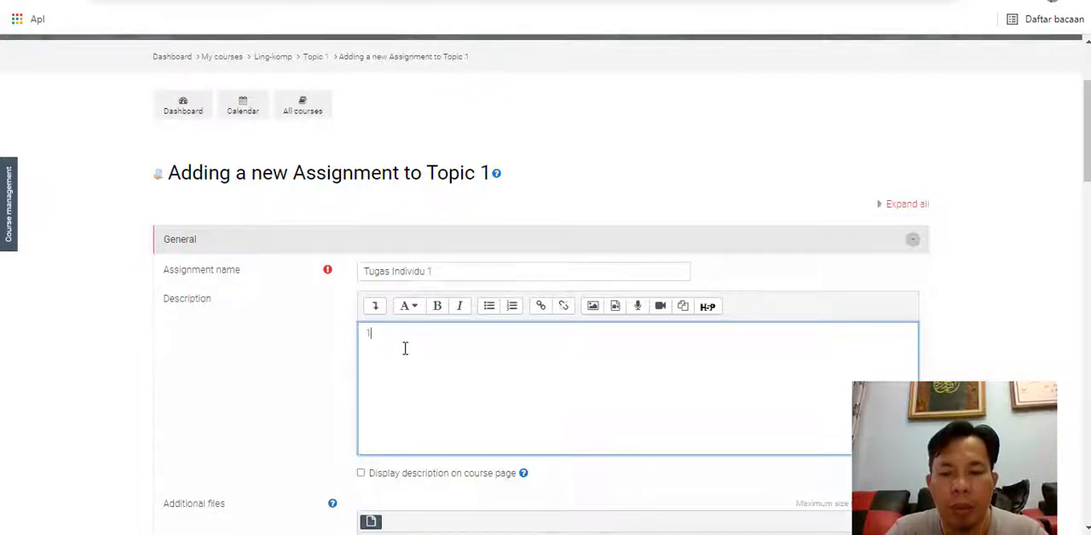
type(". Kriterisa")
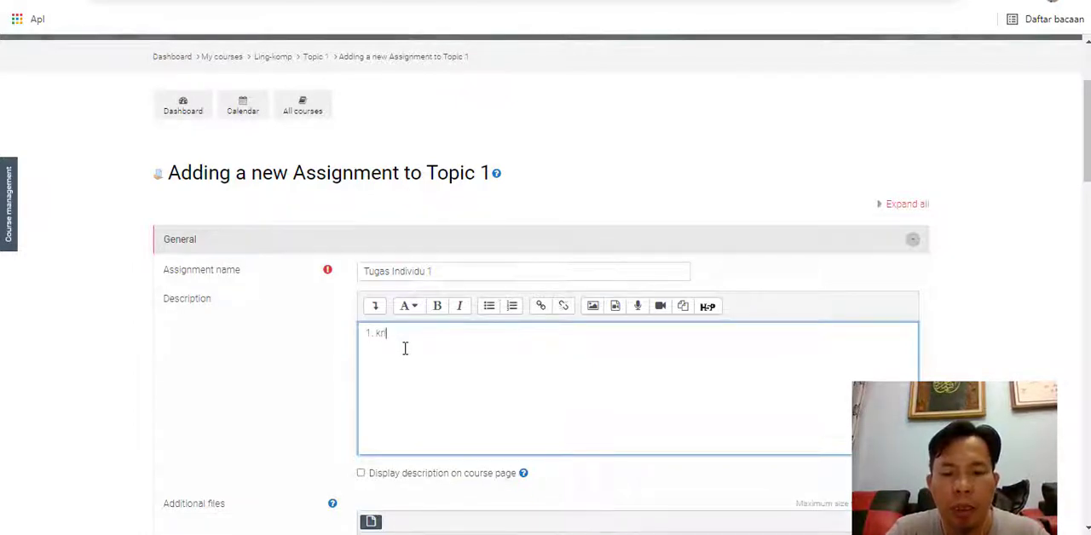
key("BackSpace")
key("BackSpace")
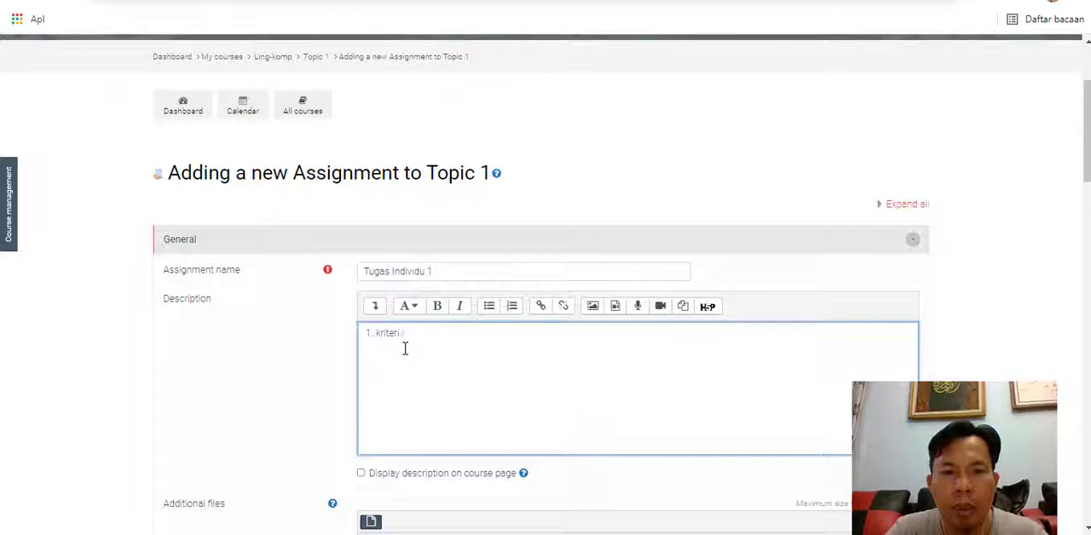
type("a tugas")
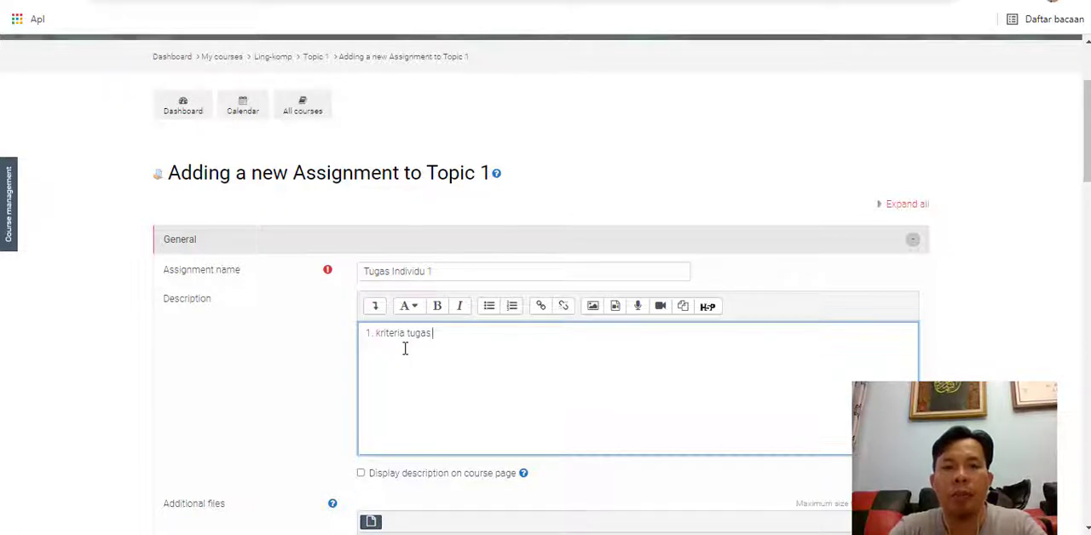
- Add two more lines to the description: "2. batasan pengumpulan" and "3 jenis file"
key("Return")
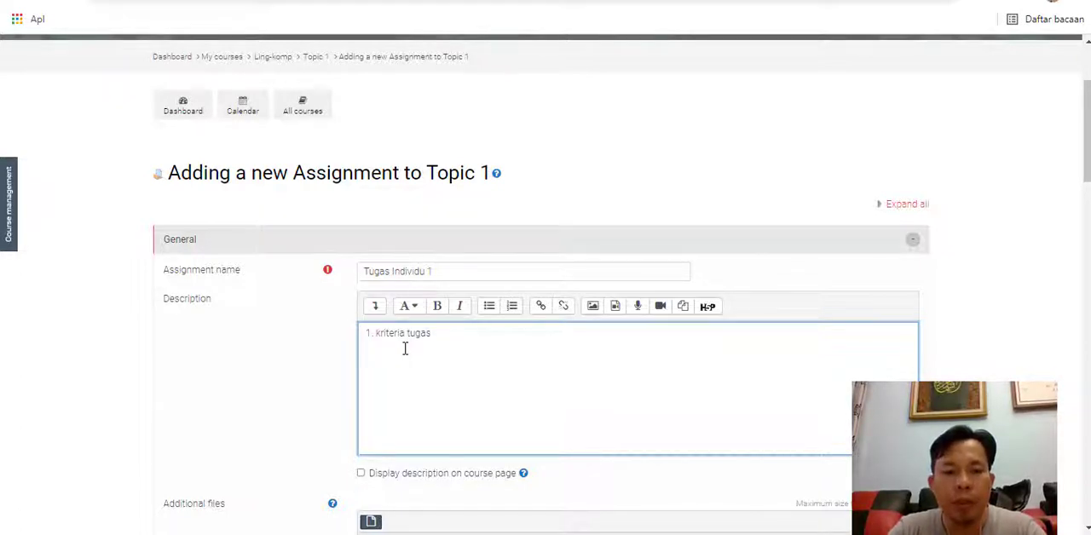
type("2. ")
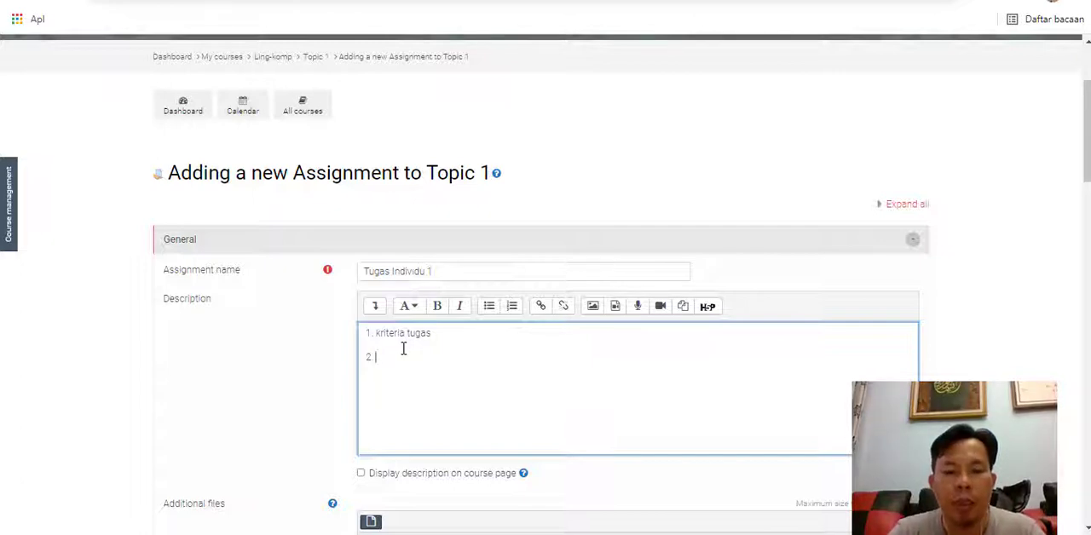
type("batasan ")
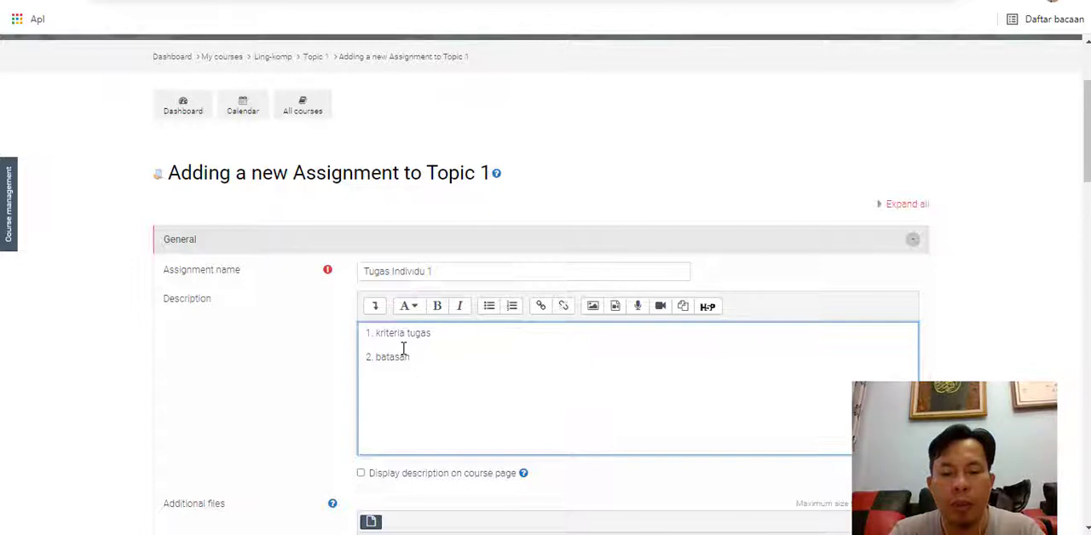
type("pengumpulan")
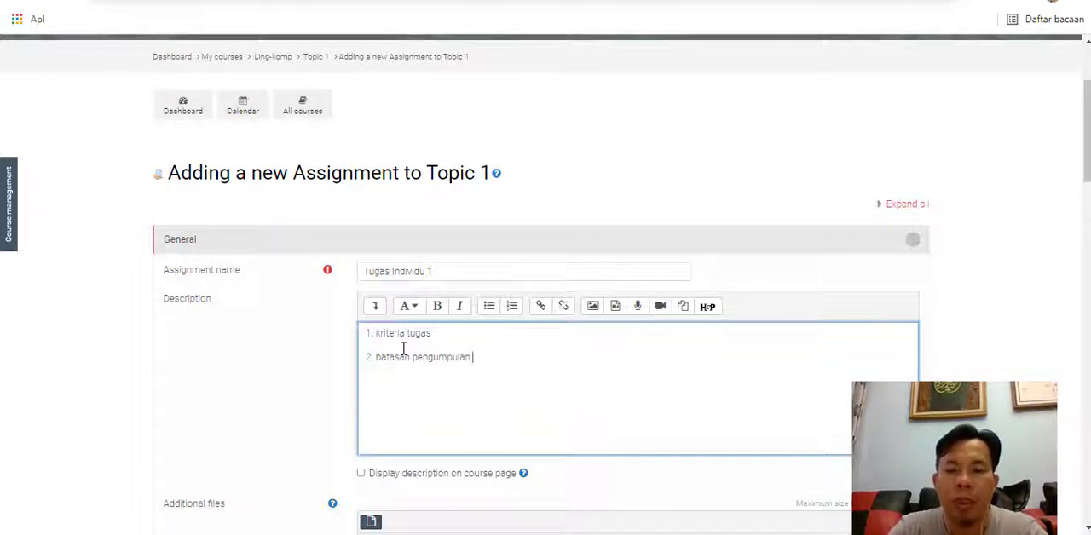
key("Return")
type("3")
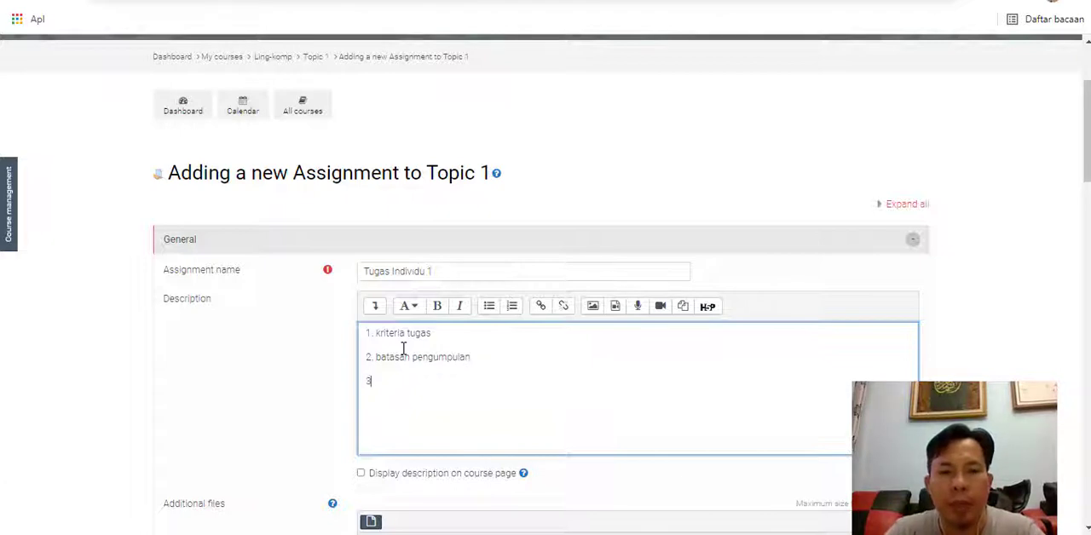
type(" jenis ")
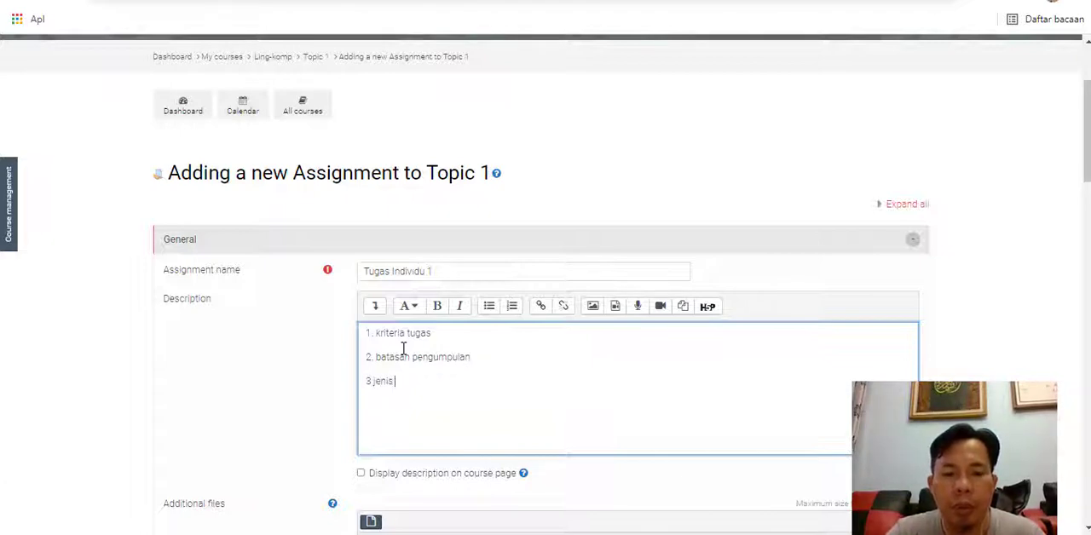
type("file")
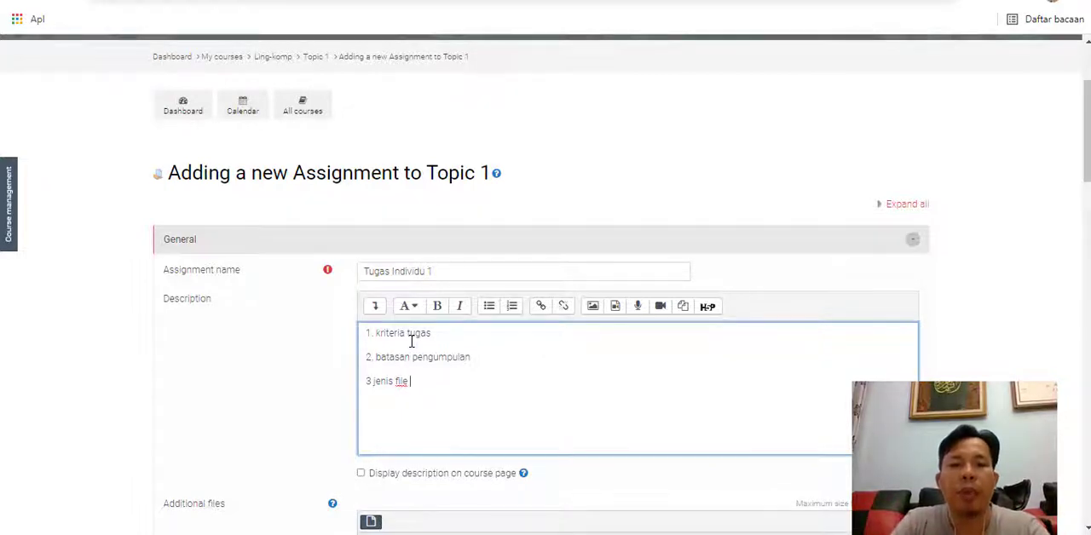
- Set the assignment description to display on the course page
scroll(409, 341, "down", 1)
left_click(360, 393)
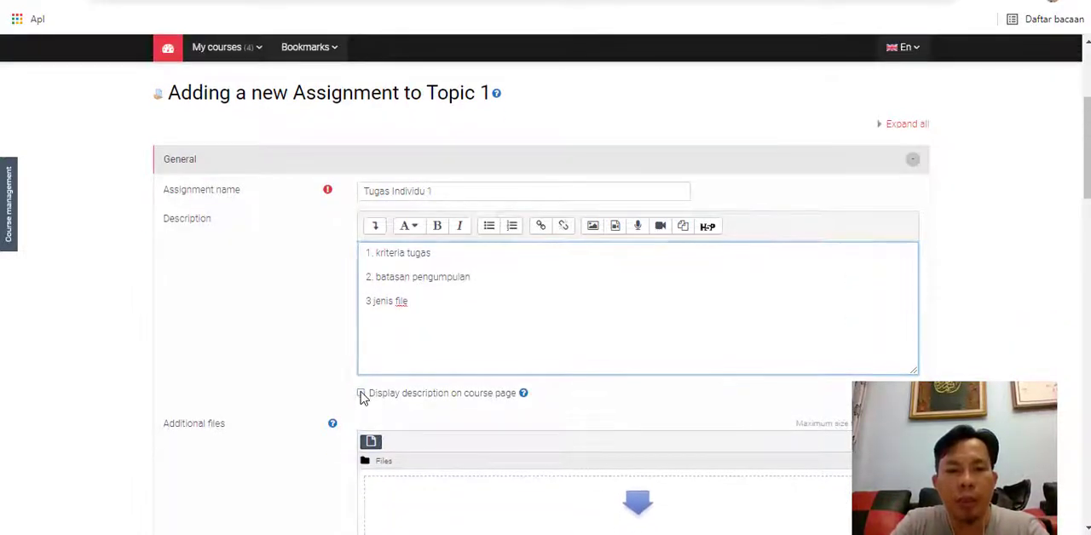
scroll(361, 398, "down", 1)
scroll(360, 398, "down", 3)
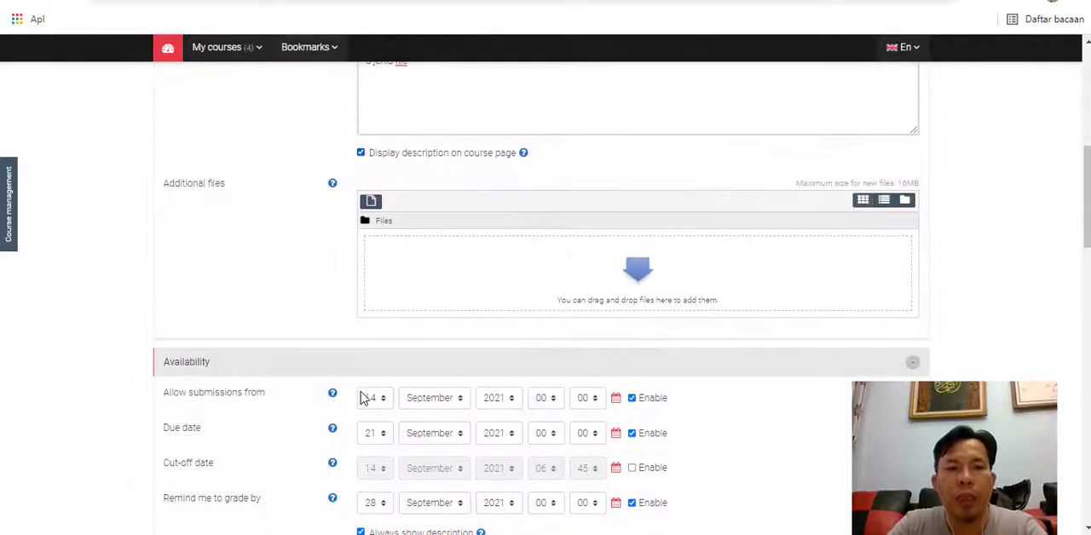
scroll(659, 379, "up", 1)
scroll(658, 378, "up", 1)
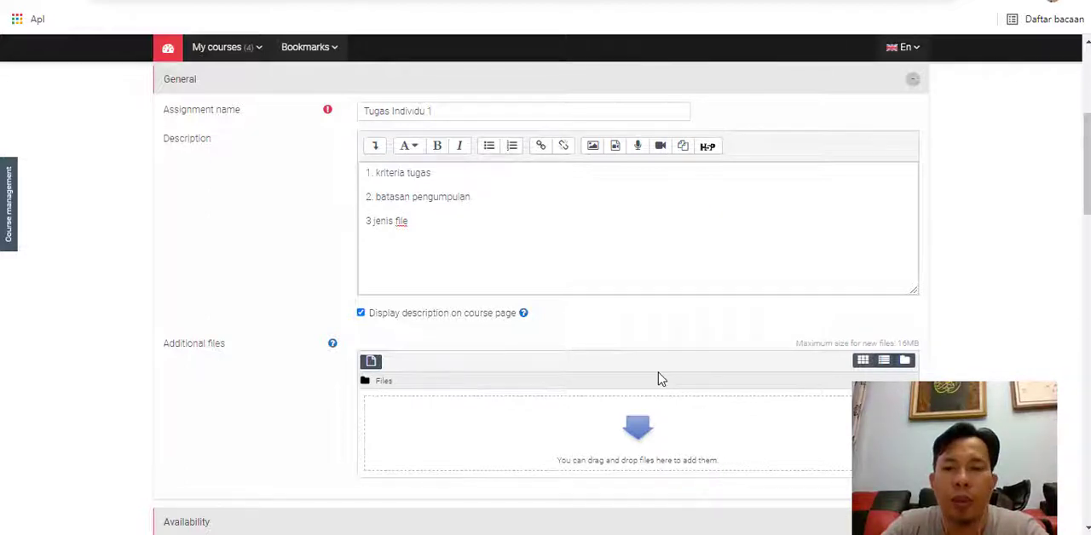
- Set the date from which submissions are allowed to 21 September 2021, checking the system calendar
scroll(658, 378, "down", 1)
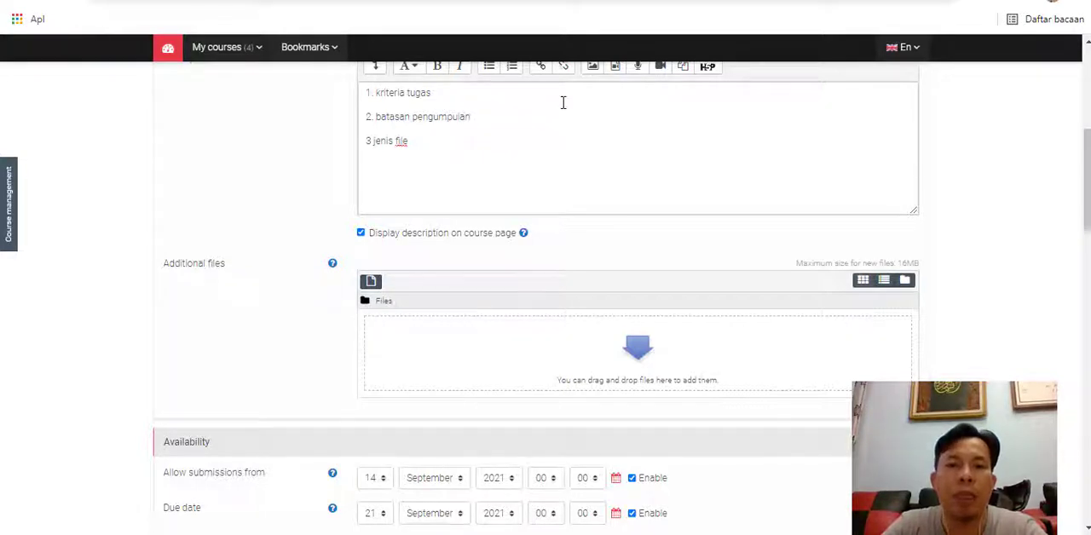
scroll(510, 350, "down", 1)
scroll(509, 349, "down", 1)
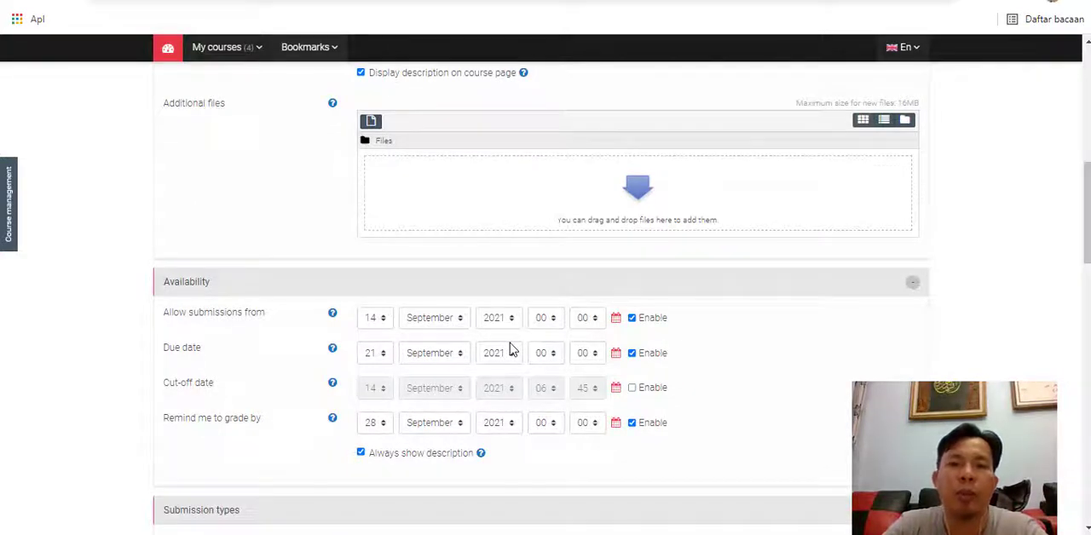
left_click(373, 324)
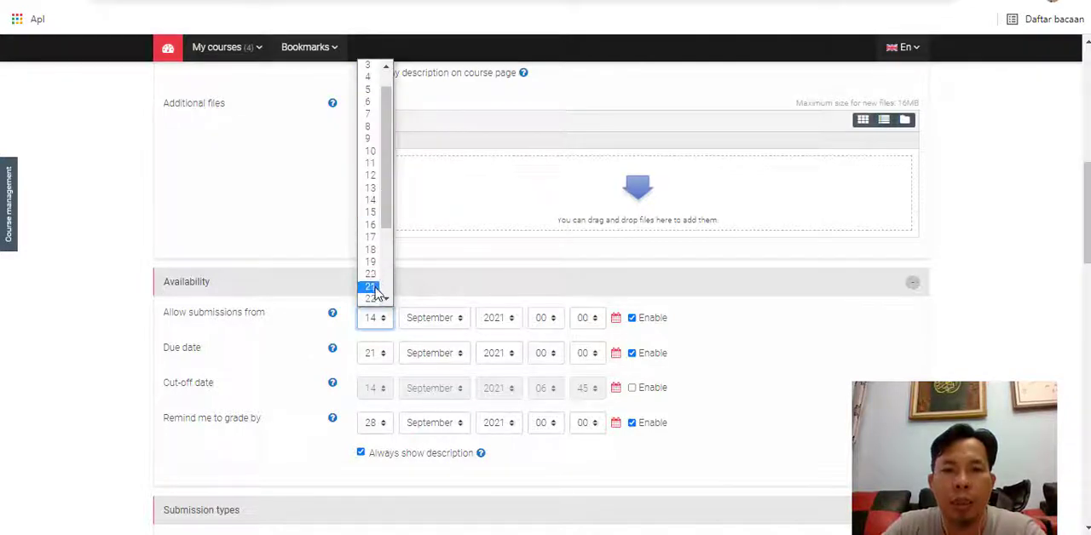
left_click(937, 461)
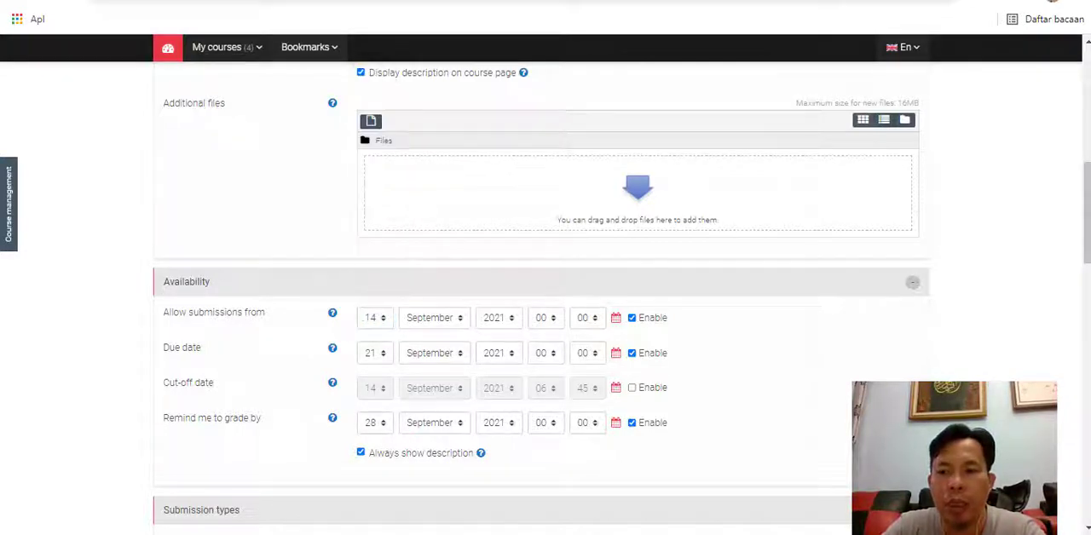
left_click(1027, 534)
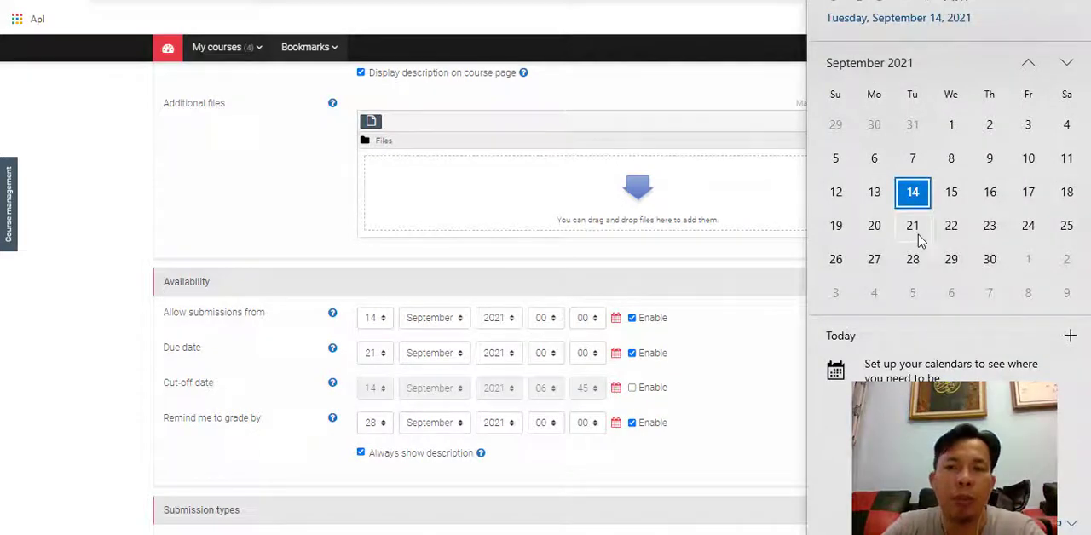
left_click(382, 323)
scroll(380, 305, "down", 1)
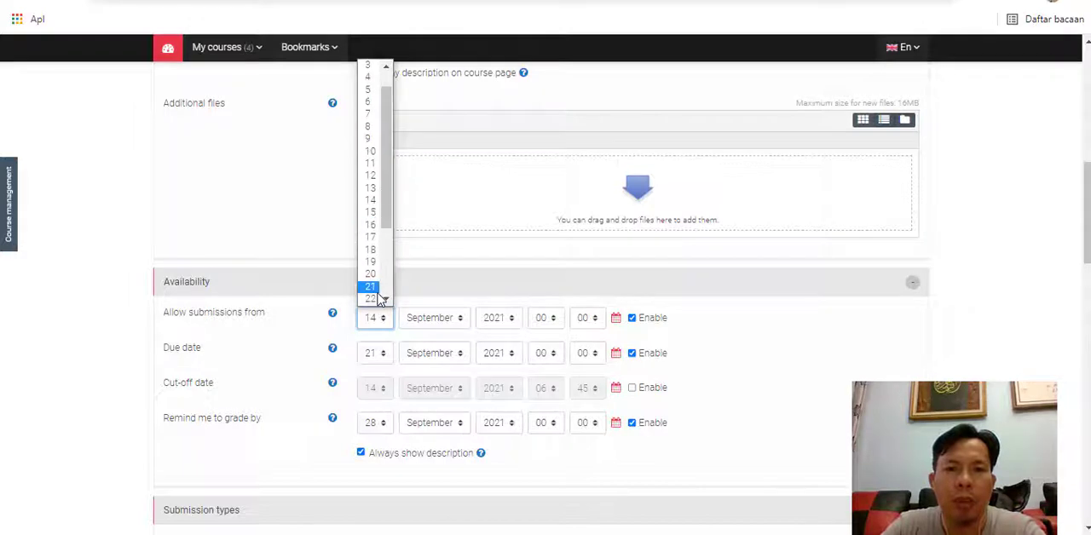
left_click(379, 294)
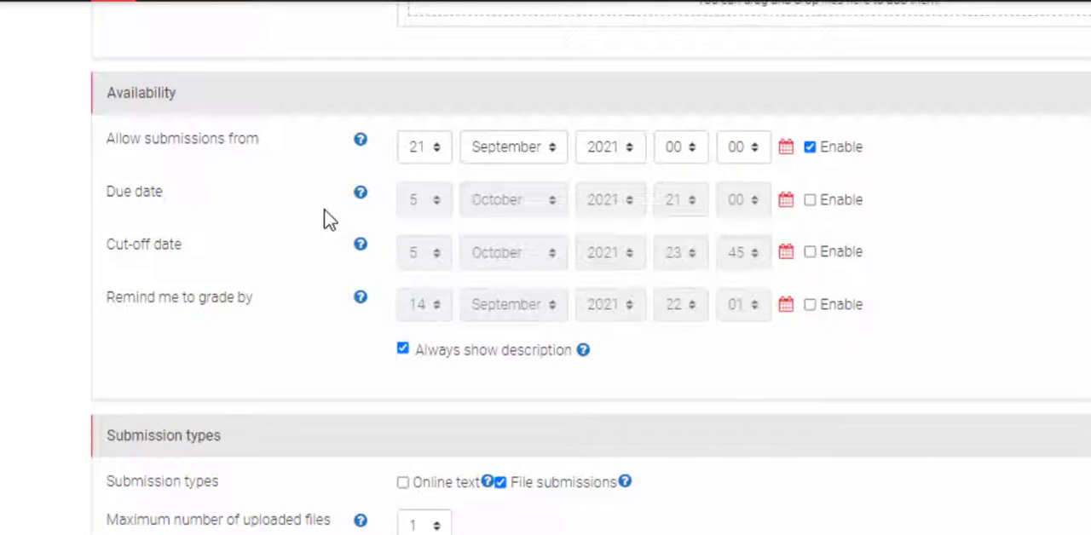
- Enable the due date of 5 October 2021 21:00 and the cut-off date of 5 October 2021 23:45, and disable the grading reminder
left_click(810, 203)
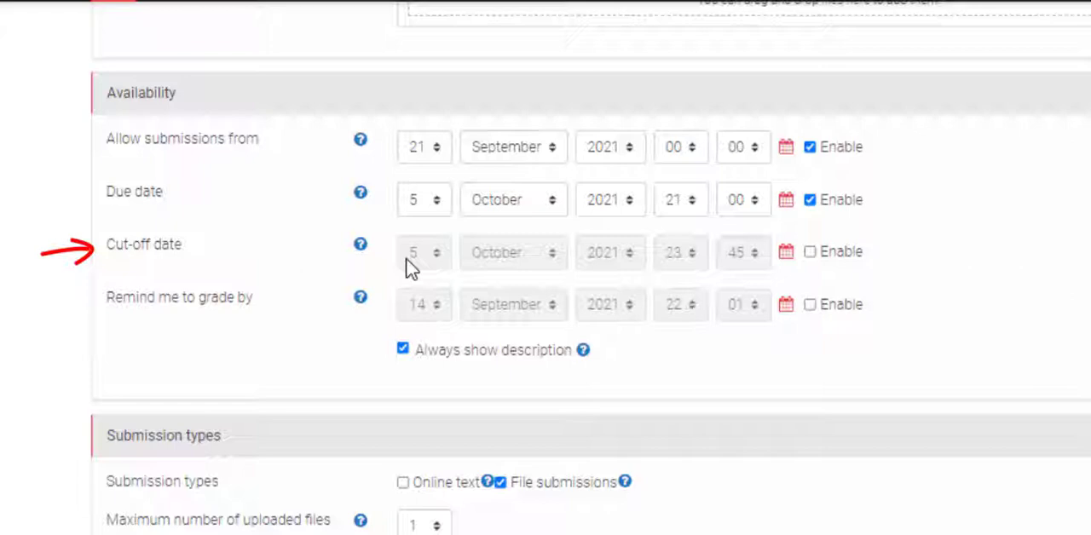
left_click(810, 252)
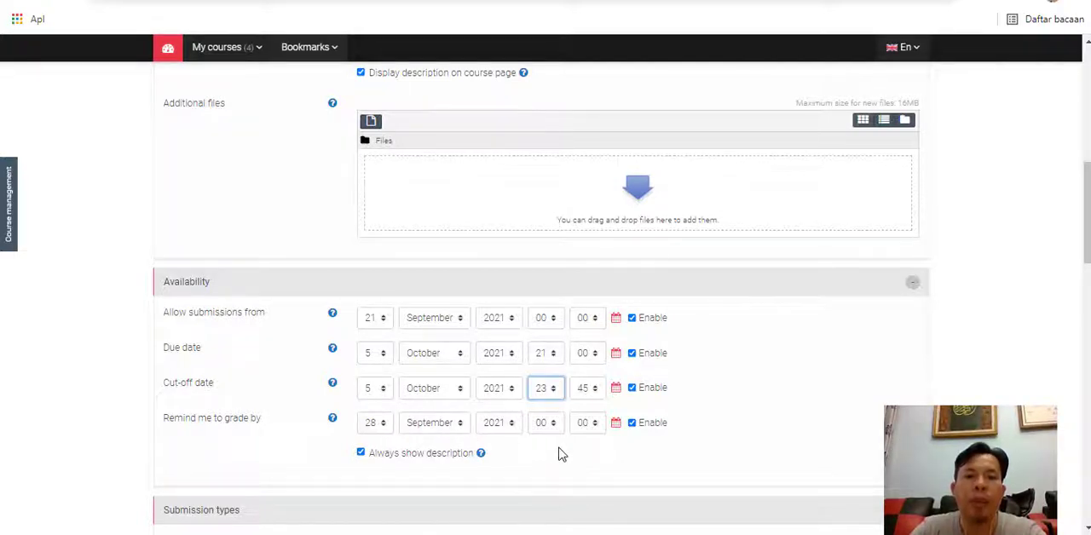
left_click(632, 423)
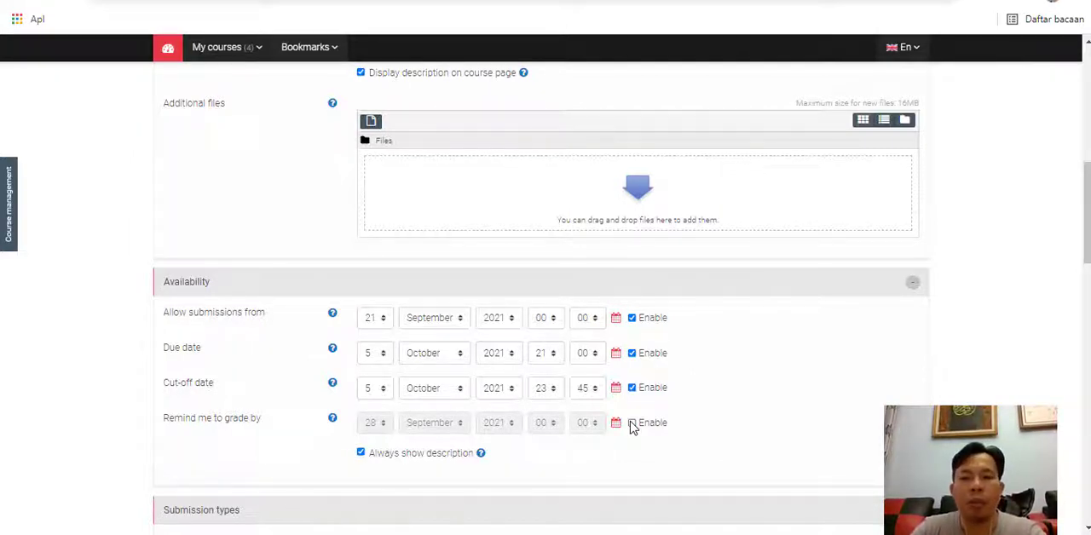
- Turn off the reminder date for grading the assignment
left_click(631, 423)
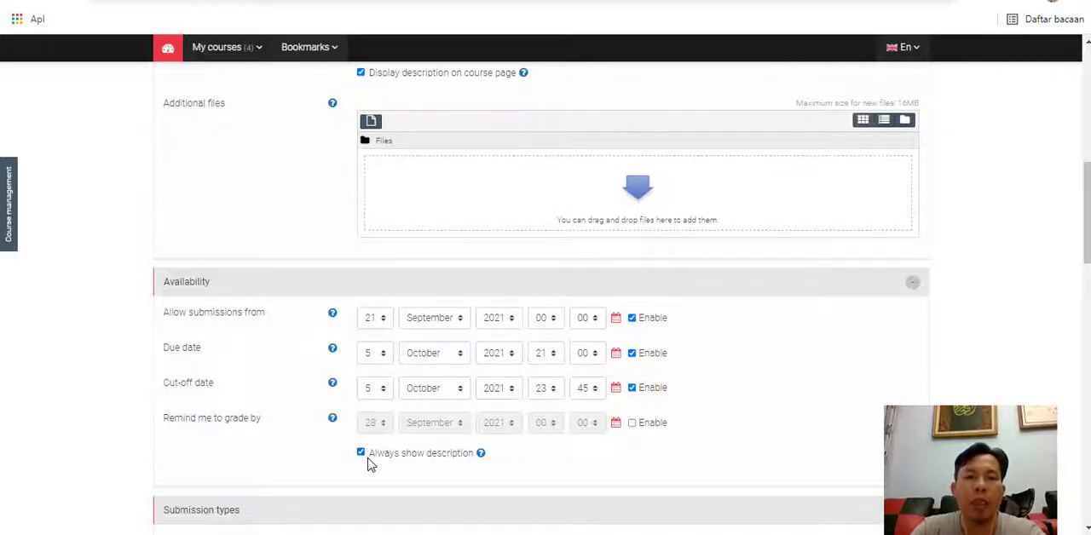
- Limit file submissions to a maximum size of 16MB and 1 uploaded file
scroll(371, 463, "down", 1)
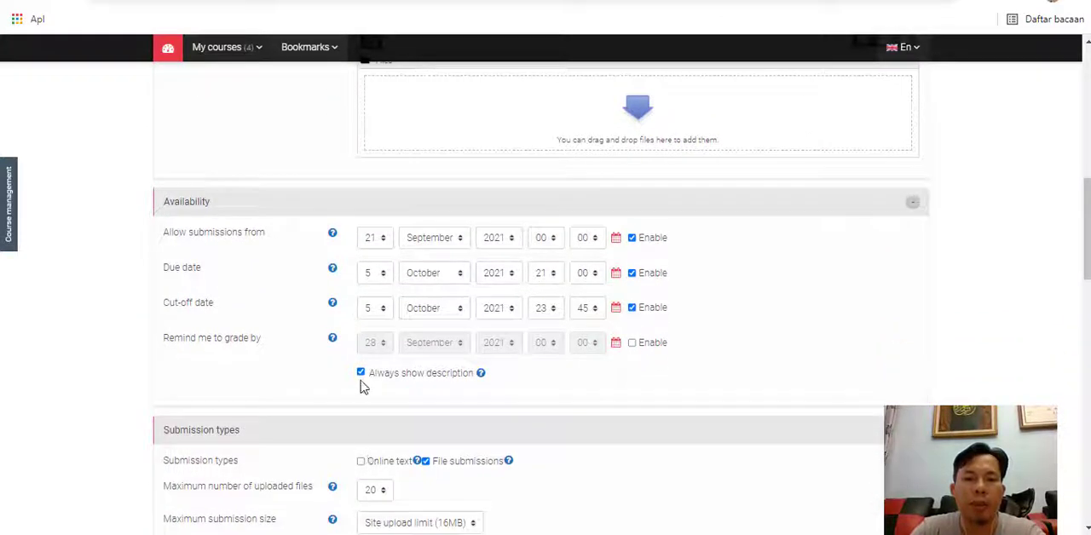
scroll(361, 385, "down", 2)
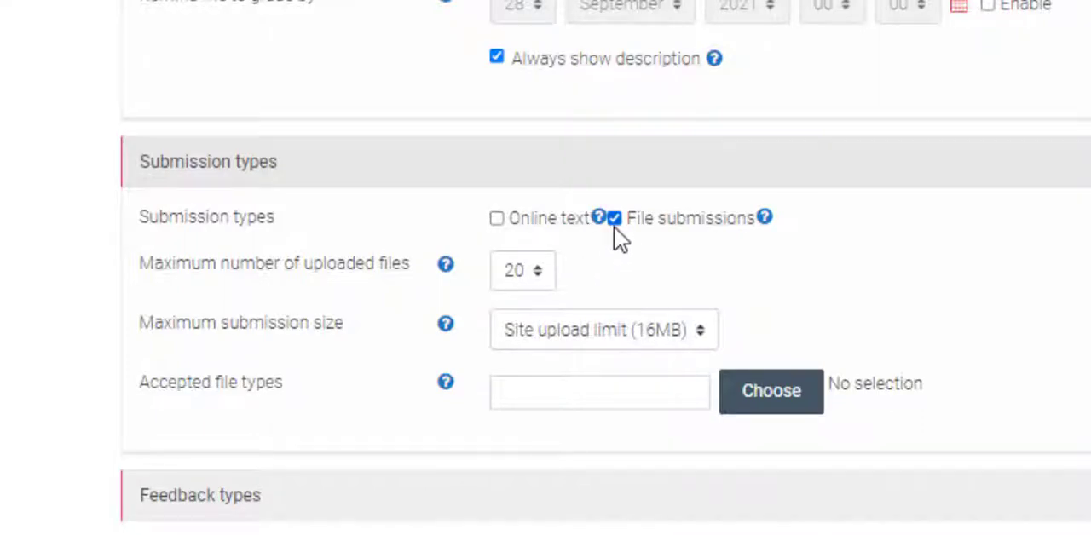
left_click(527, 272)
left_click(527, 271)
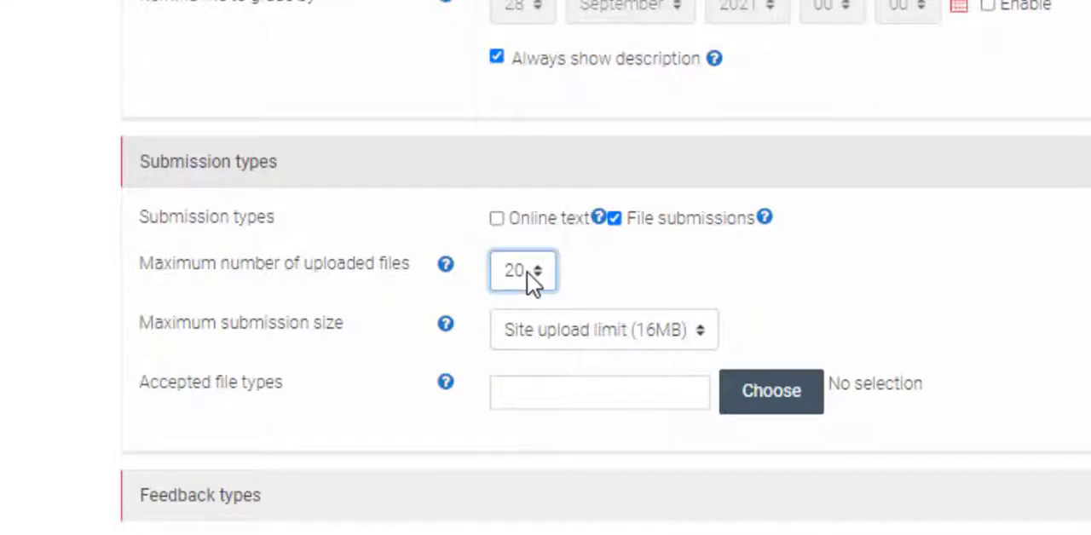
left_click(573, 339)
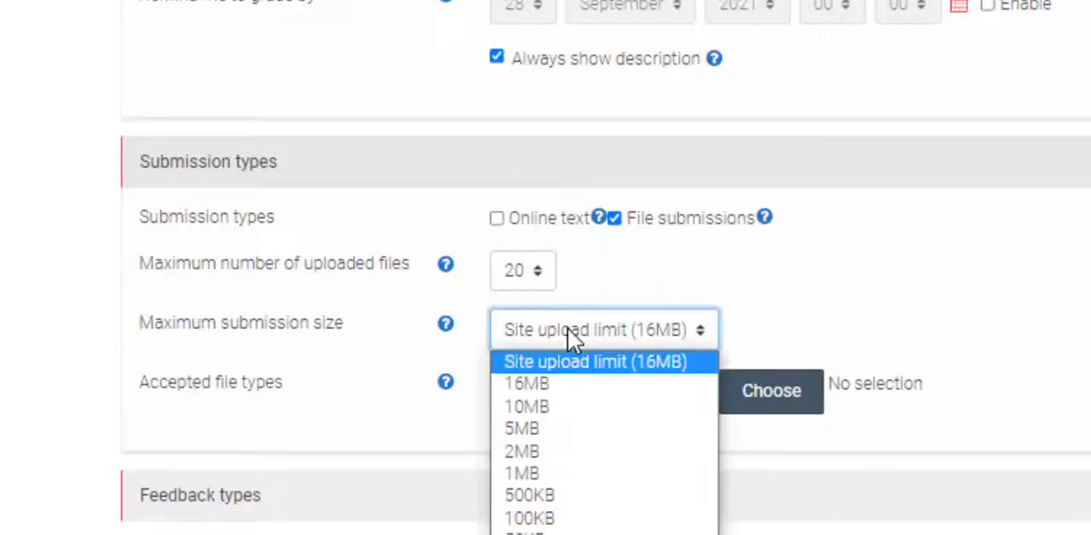
left_click(577, 390)
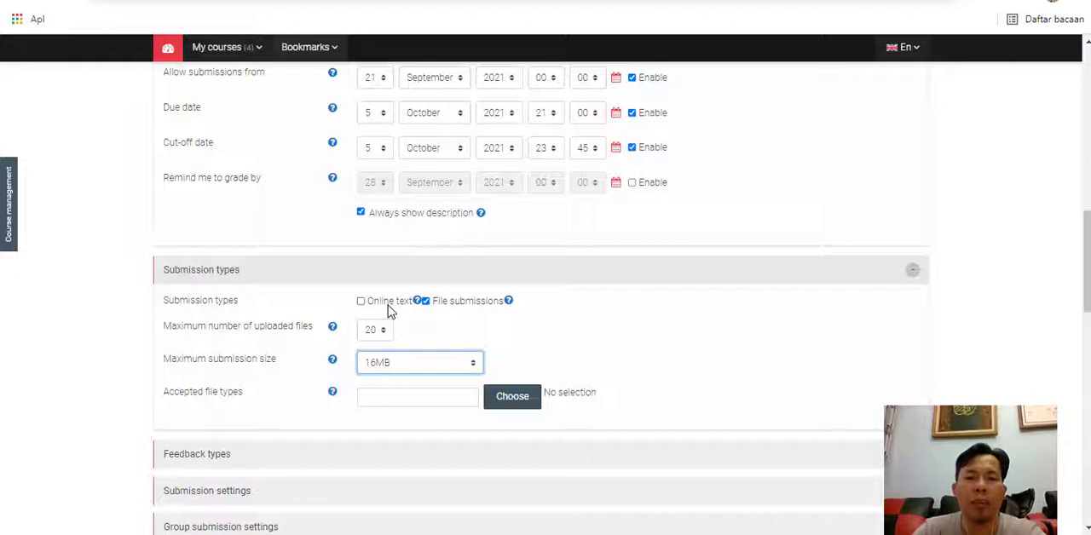
left_click(375, 331)
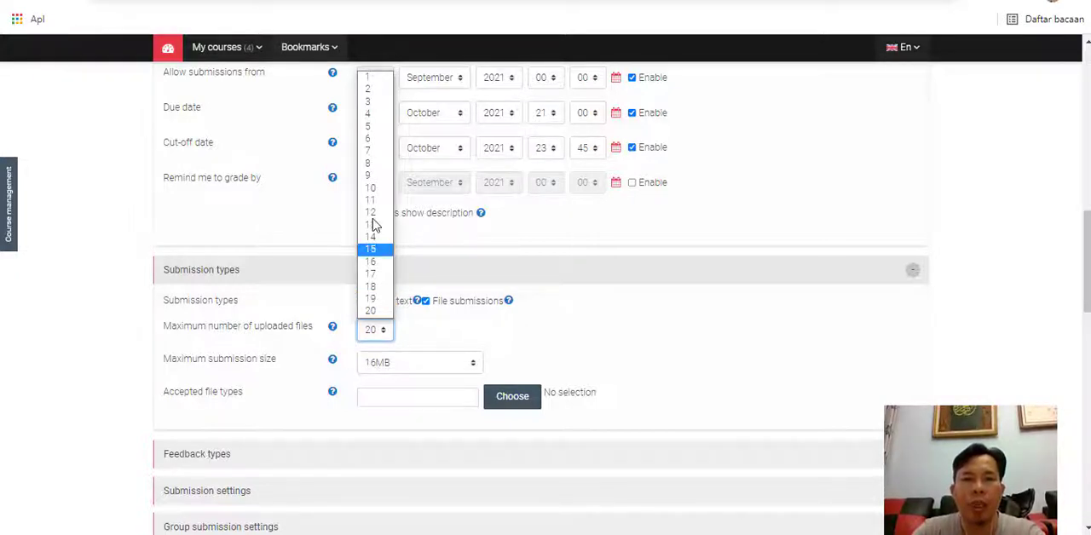
left_click(369, 78)
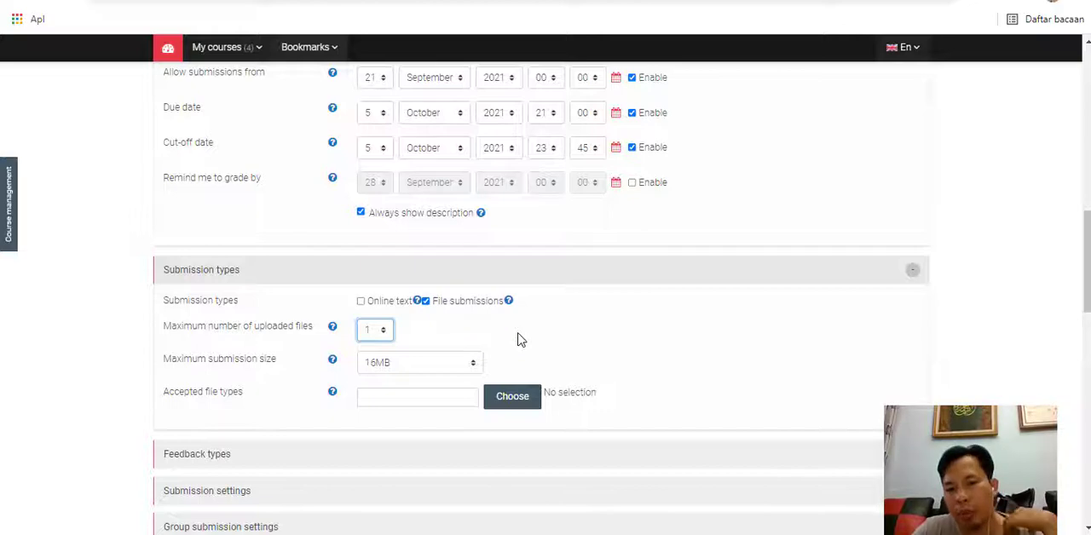
- Set the accepted file types to document files and PDF documents and save the selection
left_click(504, 401)
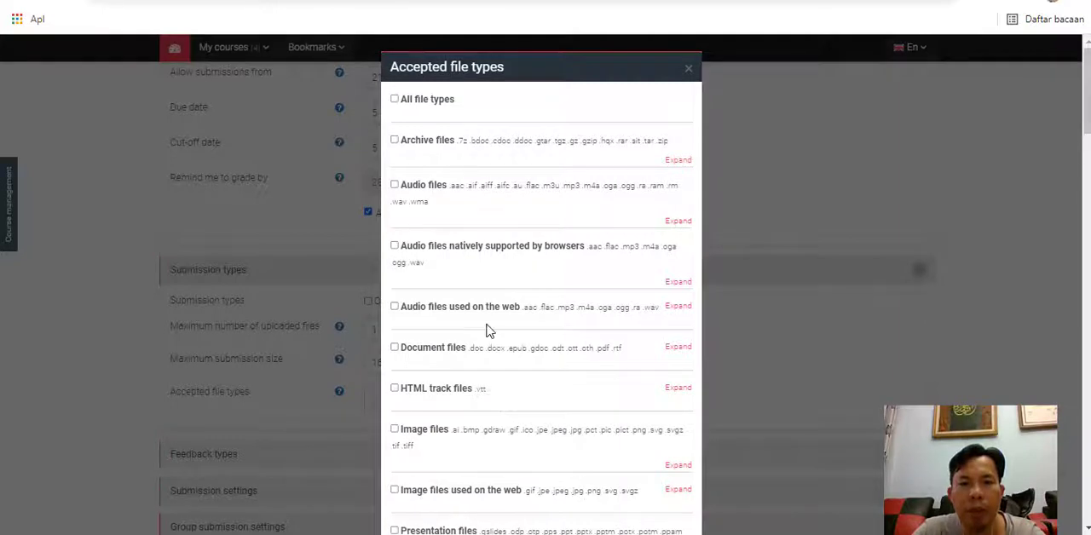
scroll(489, 331, "down", 3)
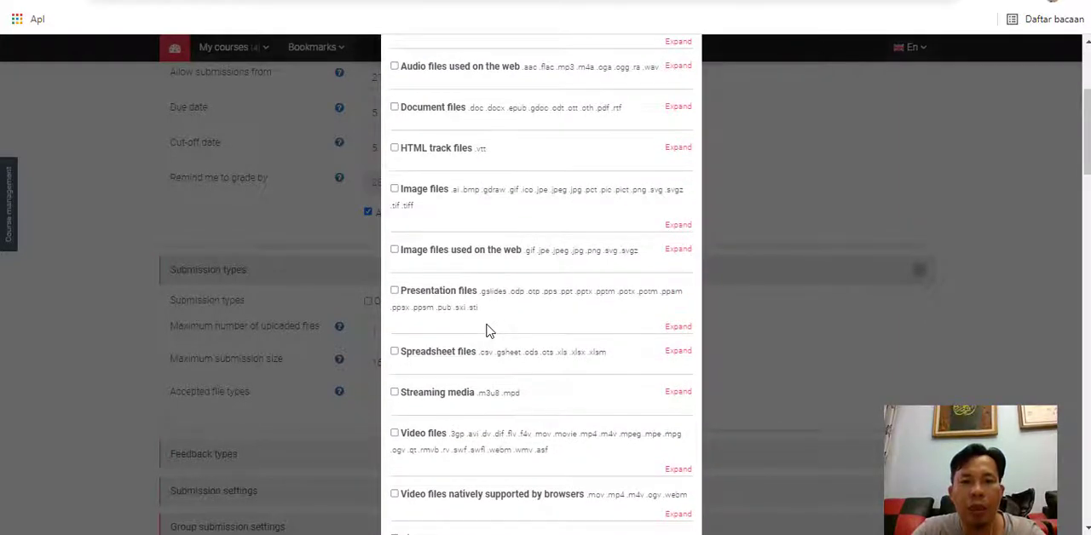
scroll(489, 331, "down", 3)
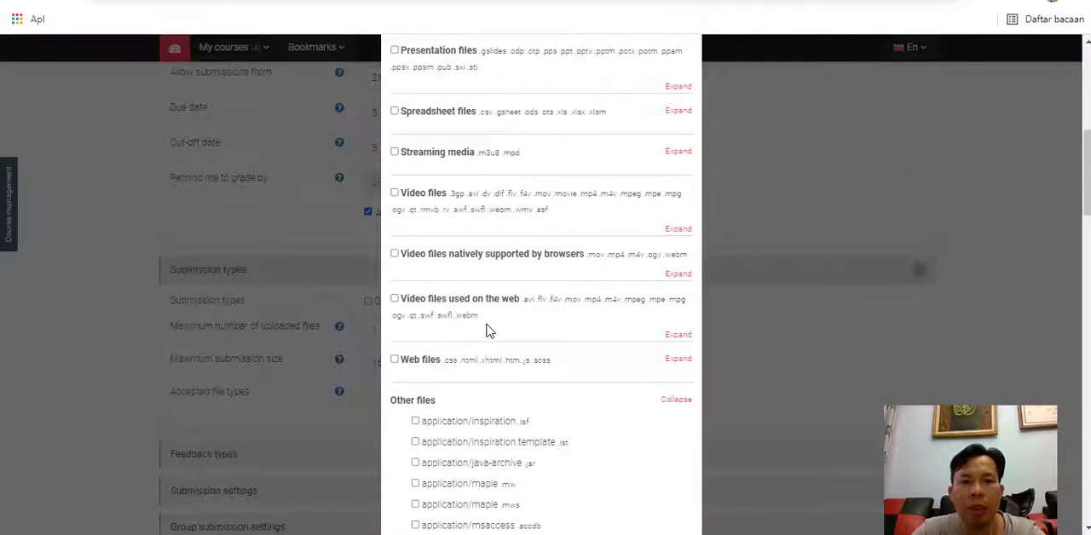
scroll(434, 265, "up", 2)
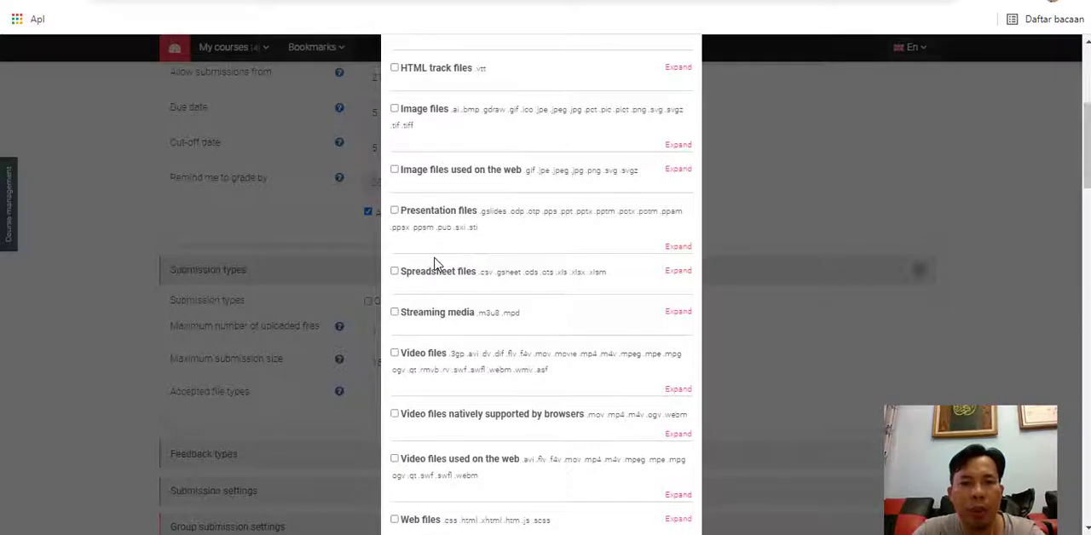
scroll(434, 264, "up", 1)
scroll(434, 264, "up", 2)
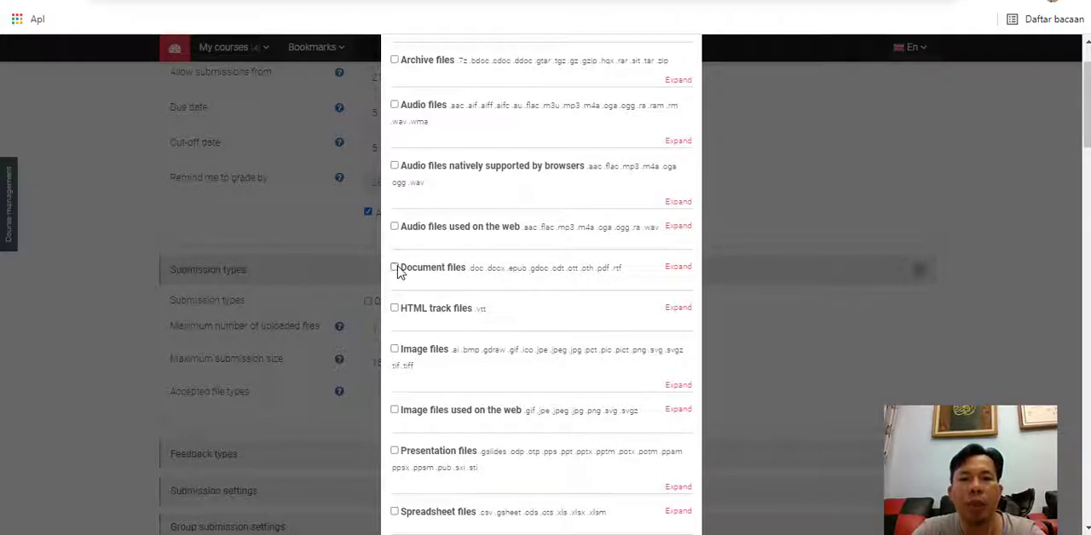
left_click(395, 268)
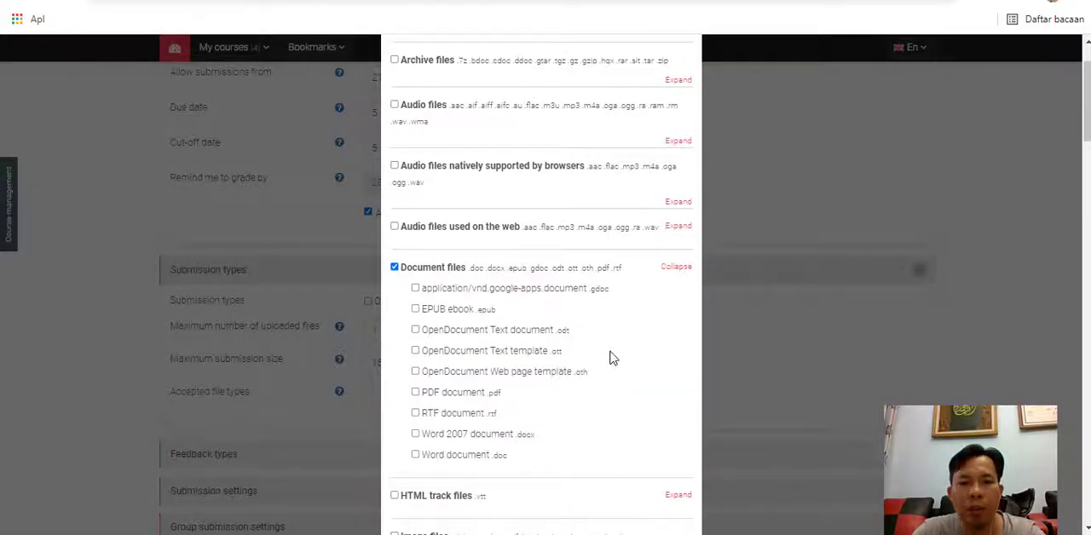
scroll(609, 358, "down", 2)
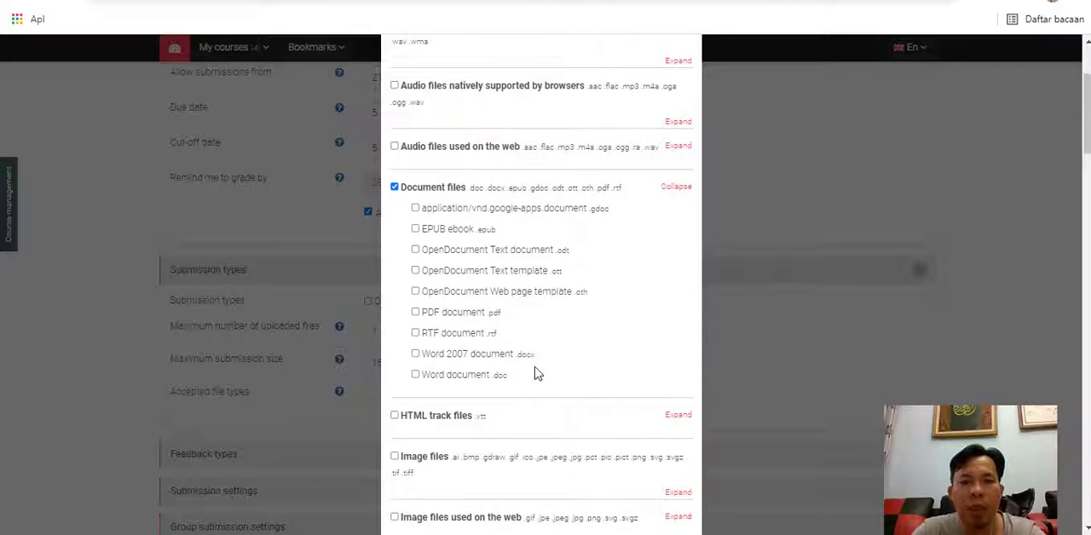
left_click(416, 313)
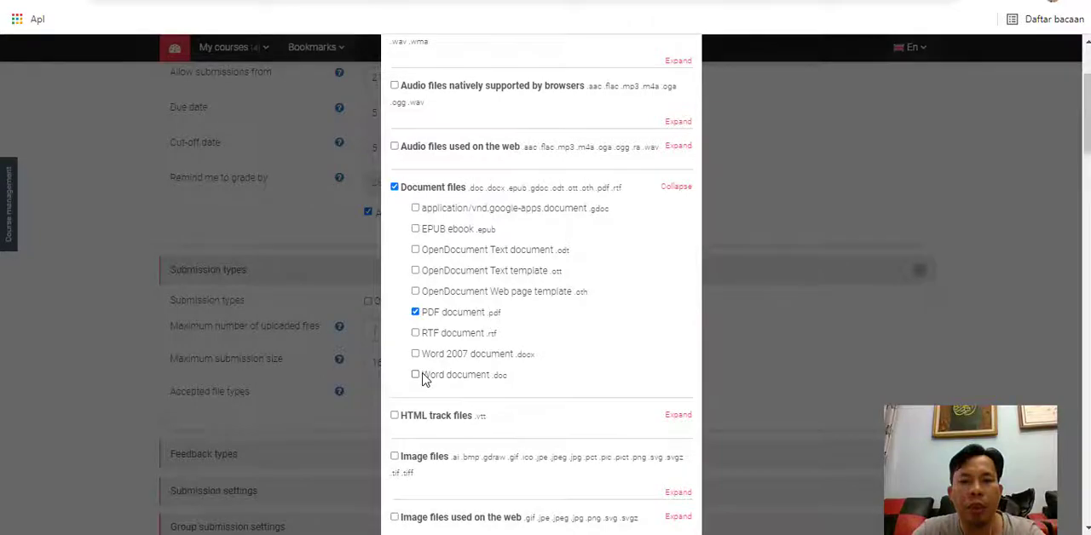
scroll(424, 384, "down", 4)
scroll(424, 381, "down", 3)
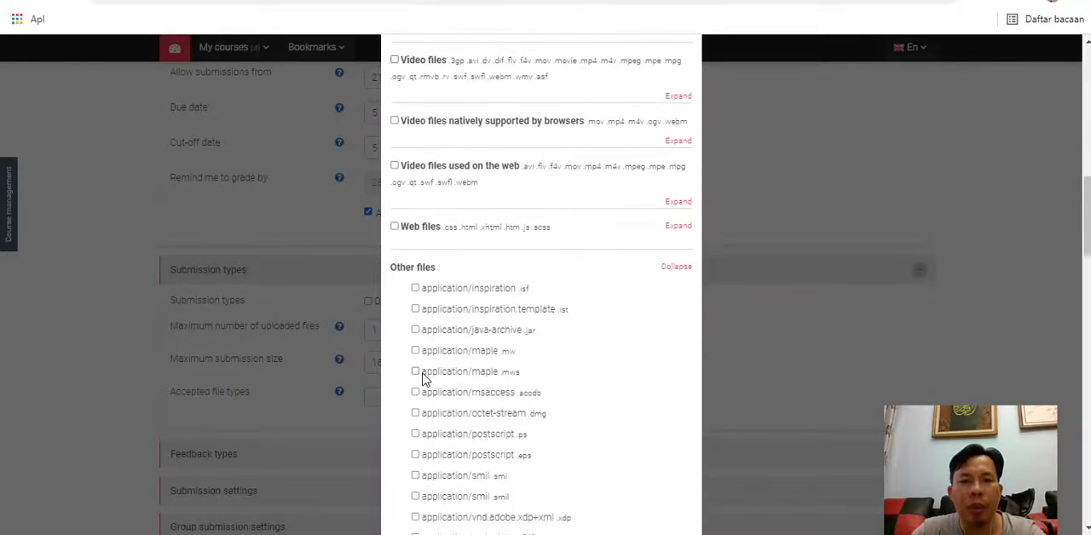
scroll(424, 380, "down", 20)
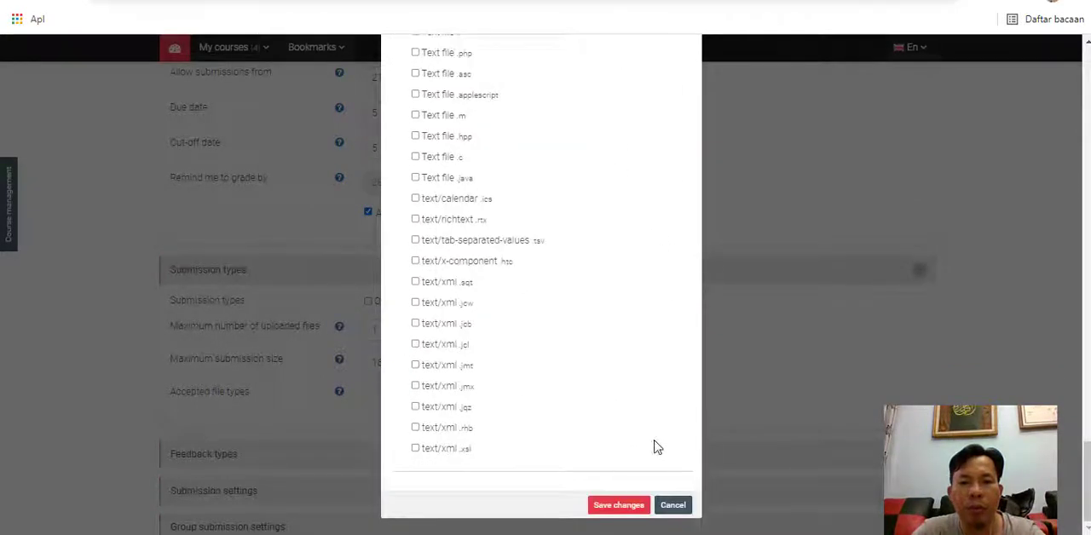
left_click(623, 507)
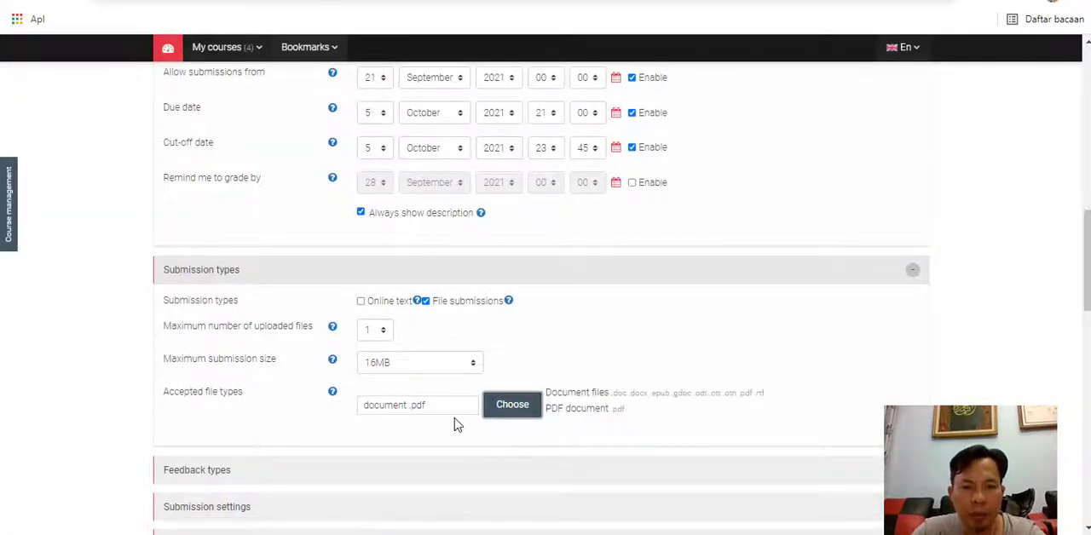
- Expand the feedback type settings and review the feedback comments, PDF annotation and inline comment options
scroll(456, 424, "down", 2)
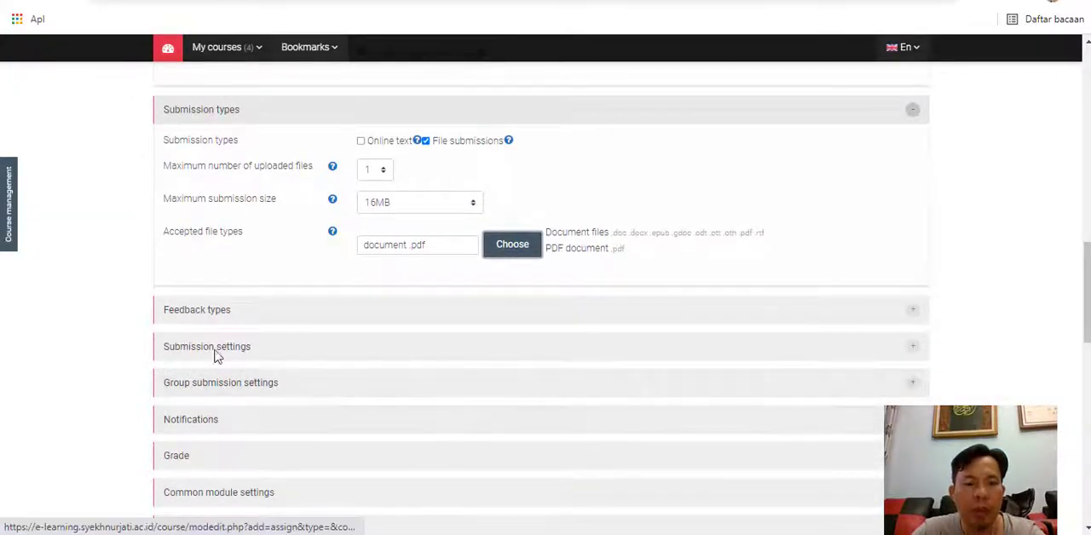
left_click(199, 310)
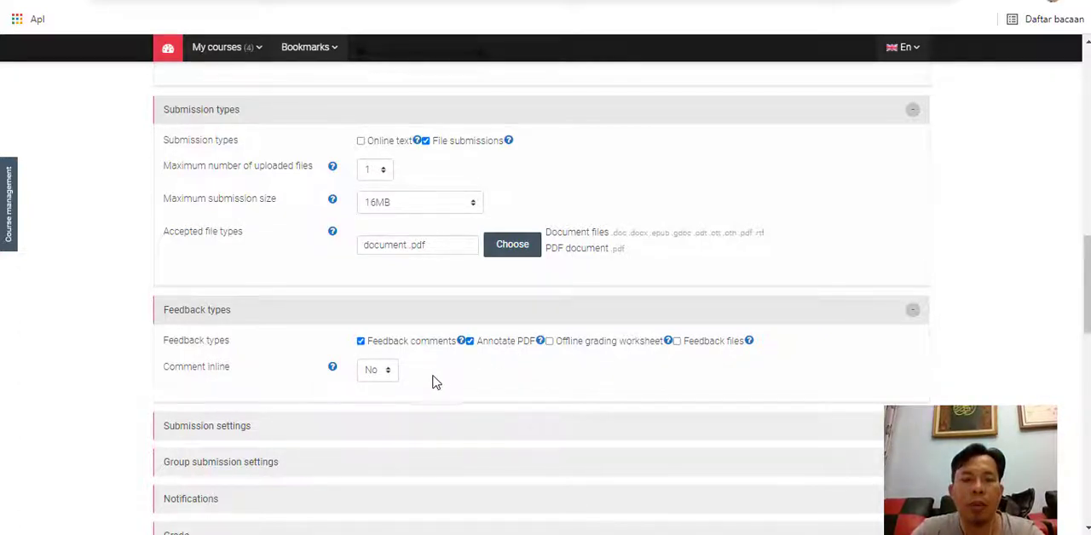
scroll(411, 388, "down", 1)
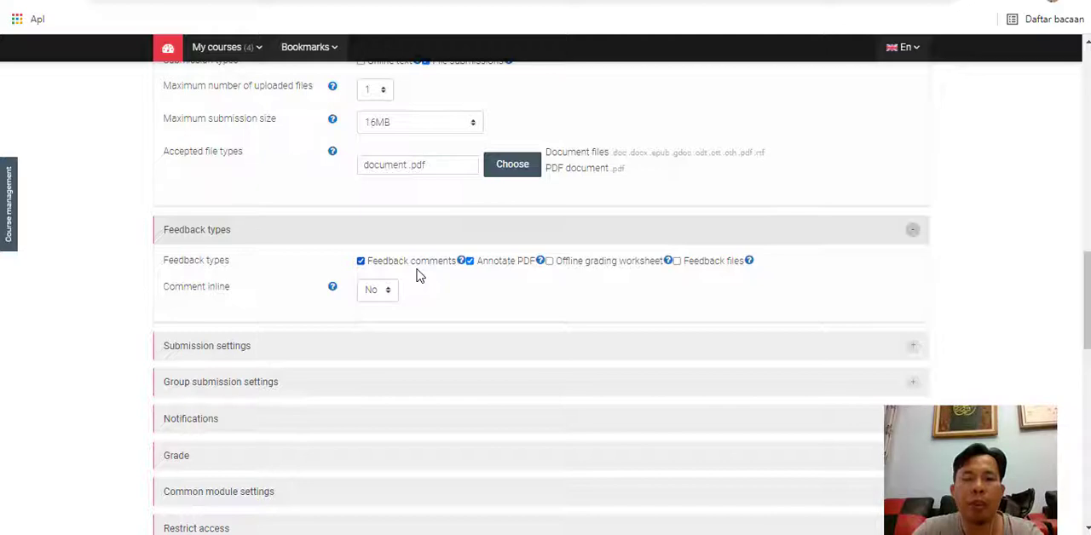
scroll(416, 275, "down", 1)
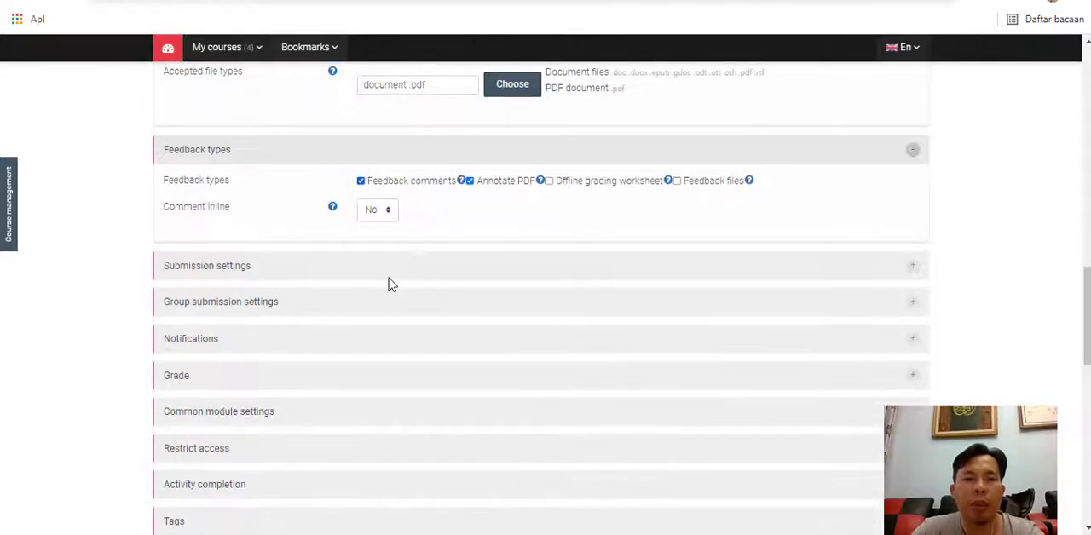
- In the submission settings, set reopening of attempts to Manually and the maximum attempts to 2
left_click(262, 267)
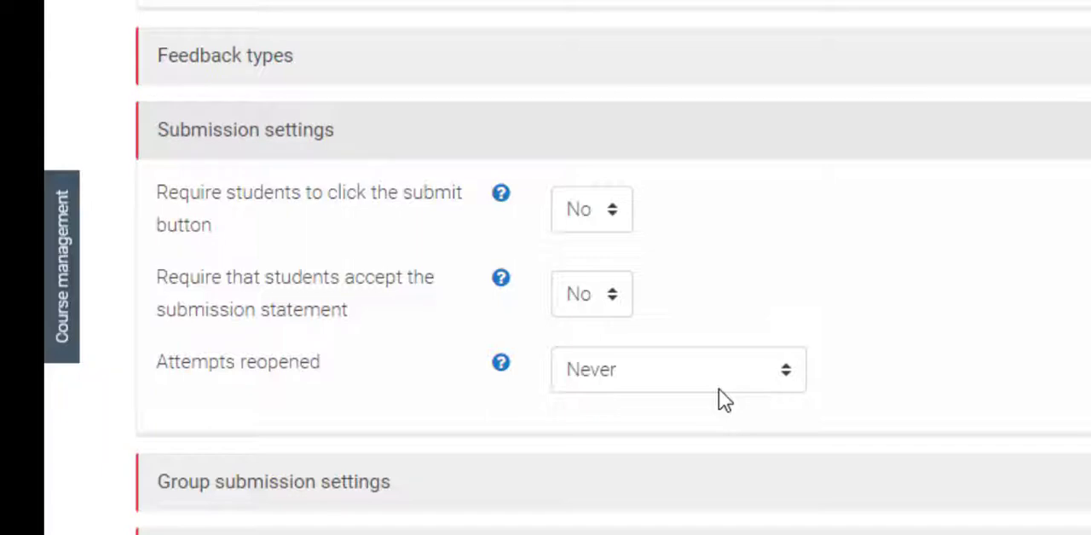
left_click(719, 370)
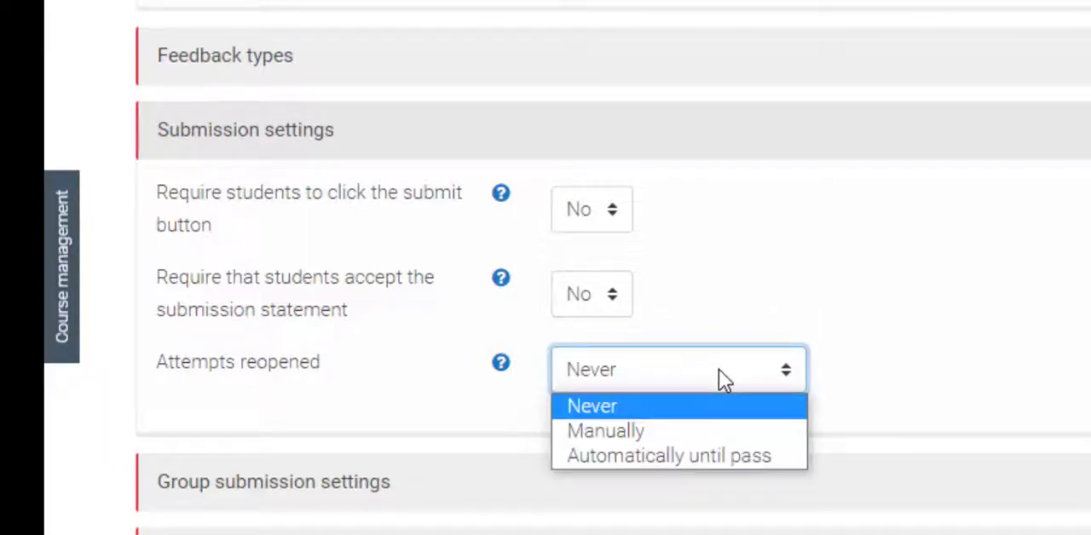
left_click(735, 441)
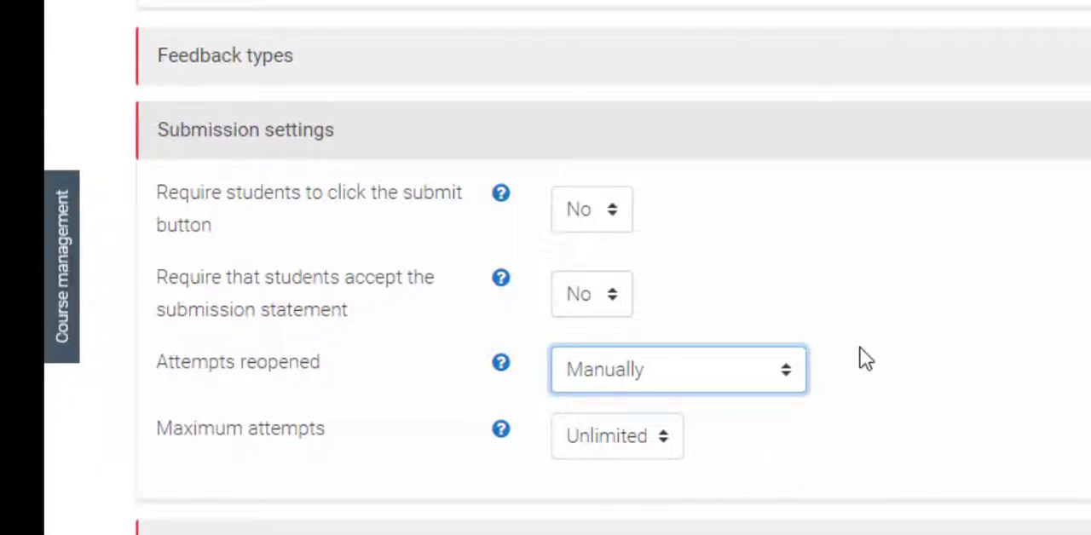
left_click(684, 383)
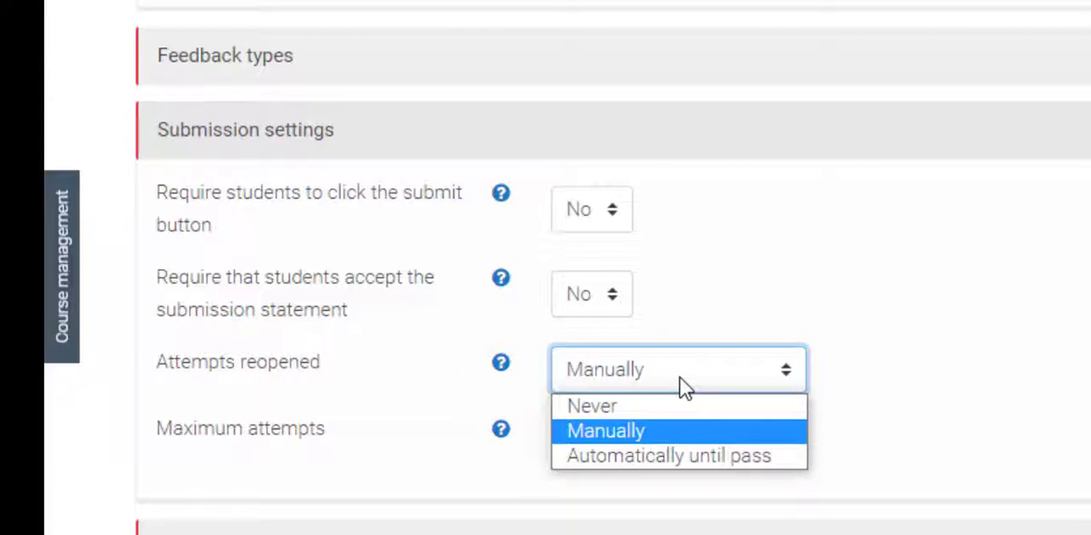
left_click(775, 434)
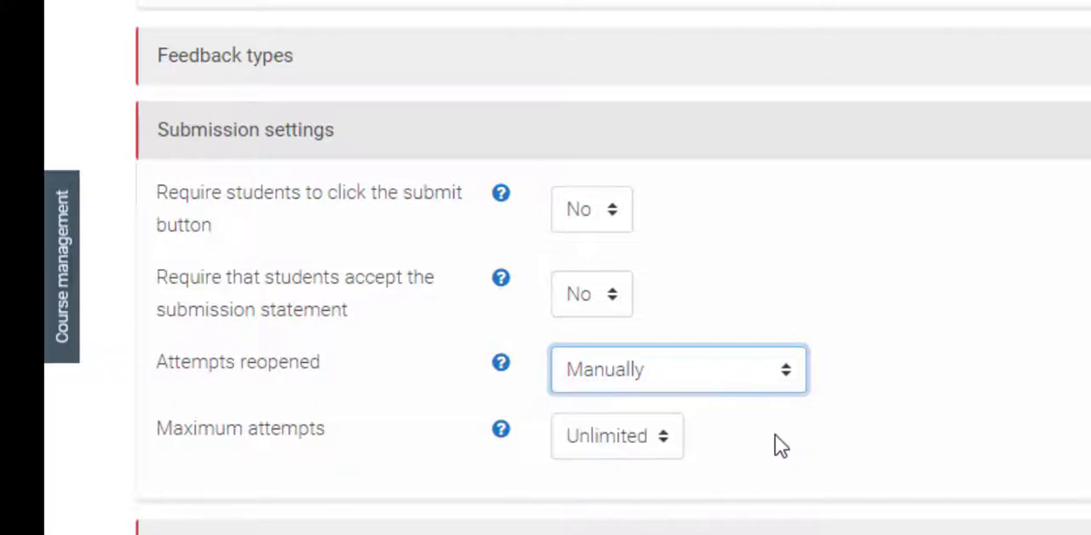
left_click(639, 439)
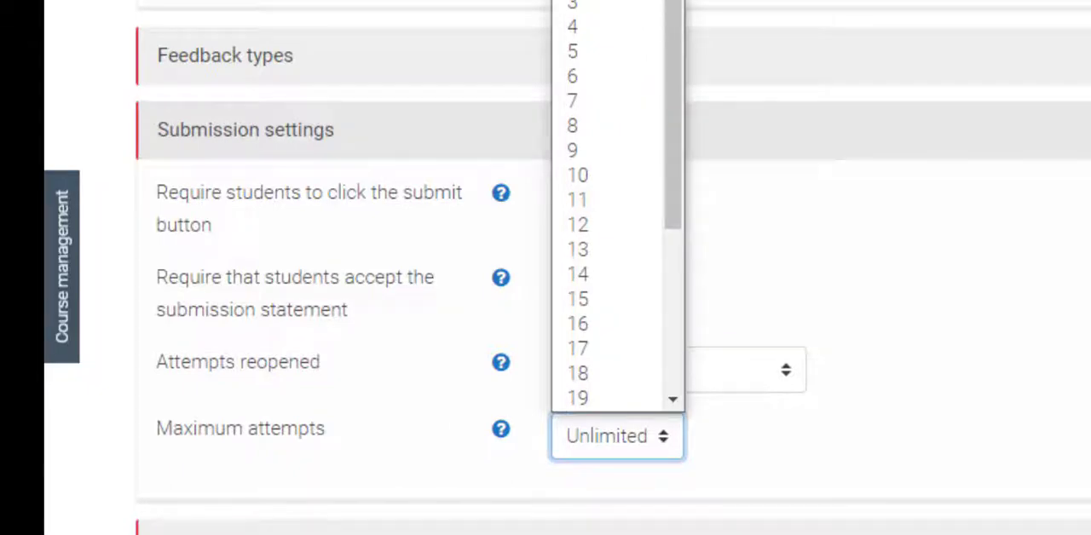
left_click(597, 1)
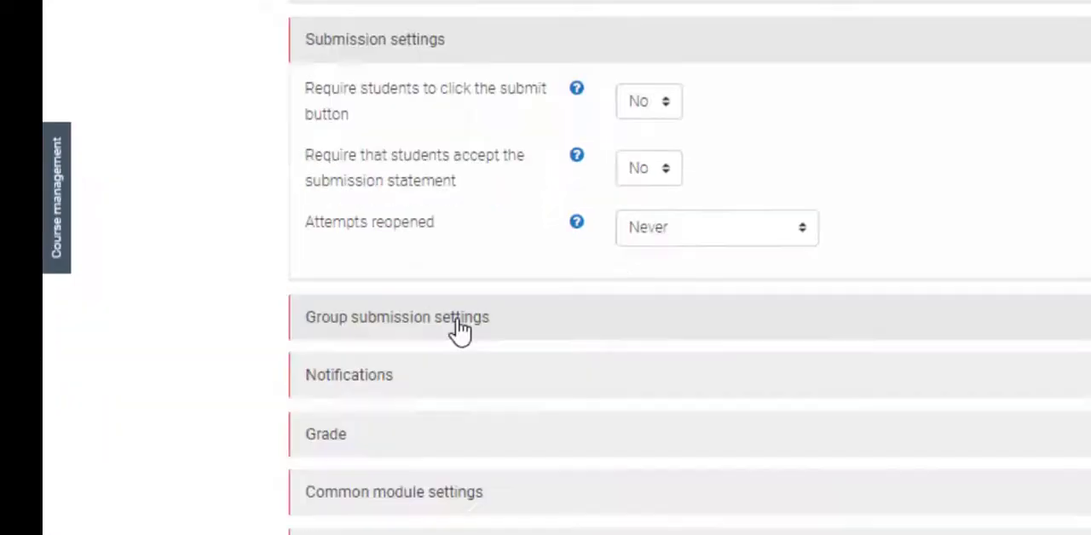
- Expand the group submission and notification settings and review their options
left_click(453, 329)
left_click(228, 392)
scroll(216, 253, "down", 2)
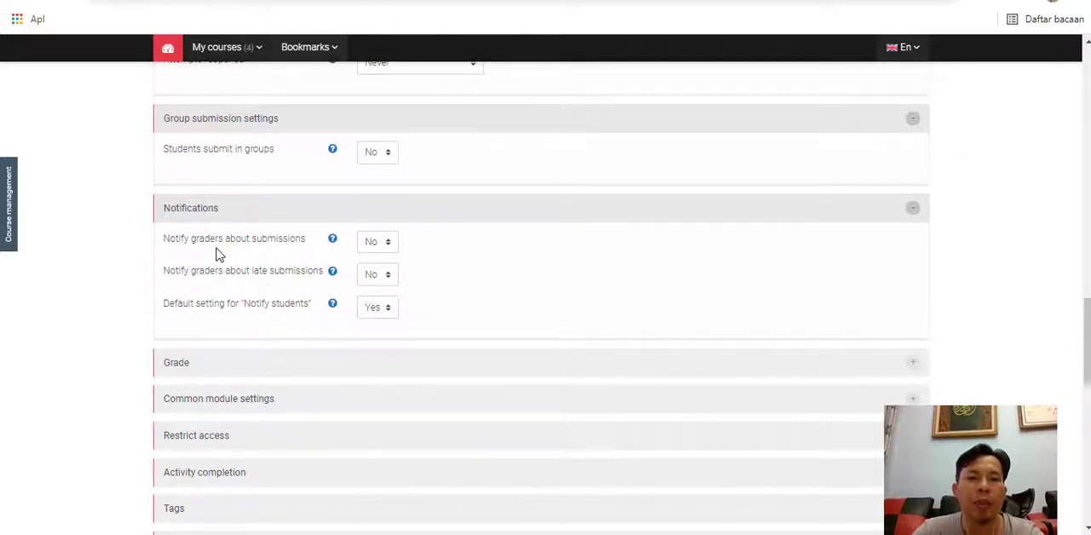
scroll(216, 254, "down", 1)
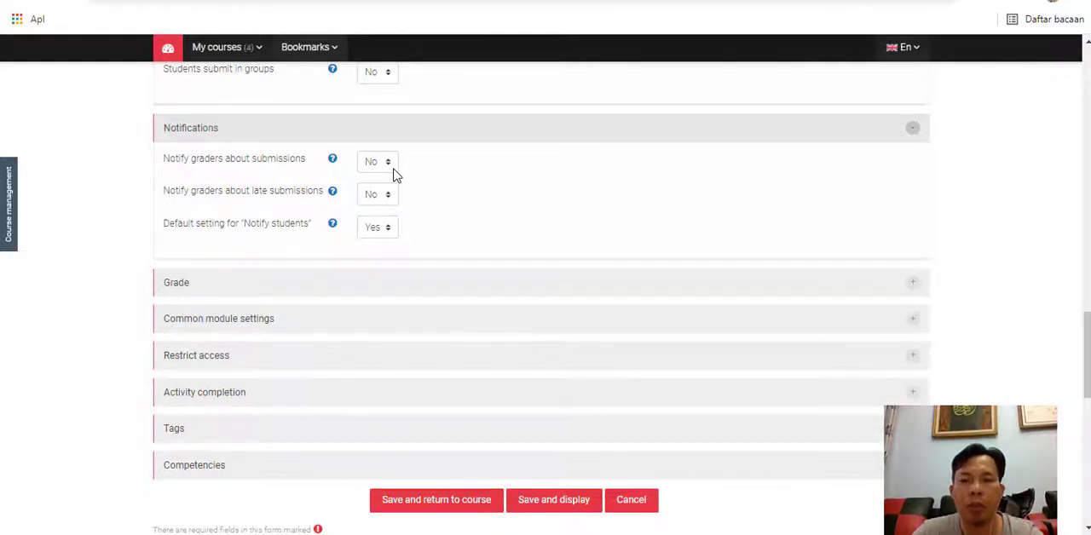
- Review the assignment's description, availability dates and submission type settings
scroll(394, 175, "up", 10)
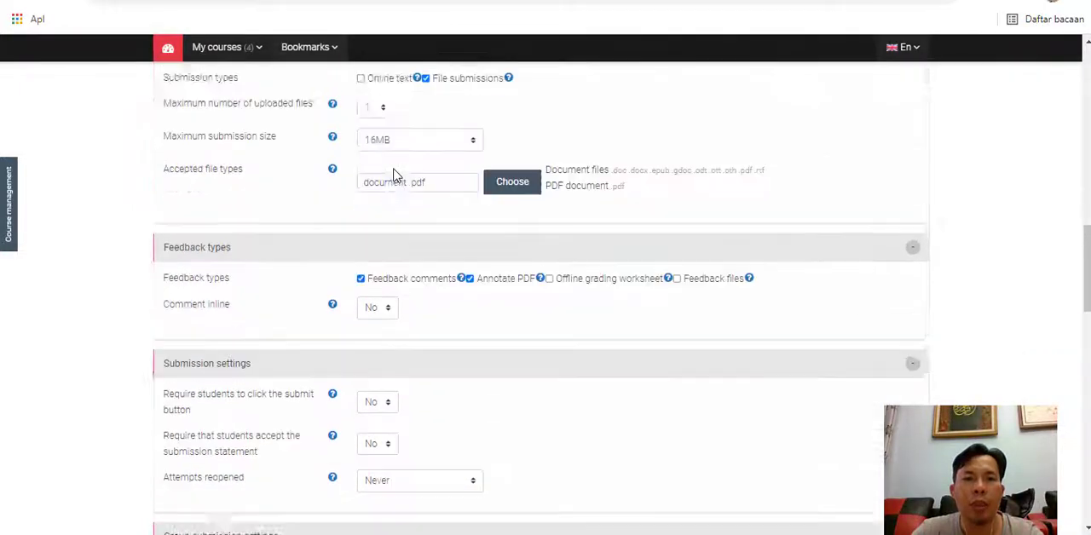
scroll(397, 290, "up", 3)
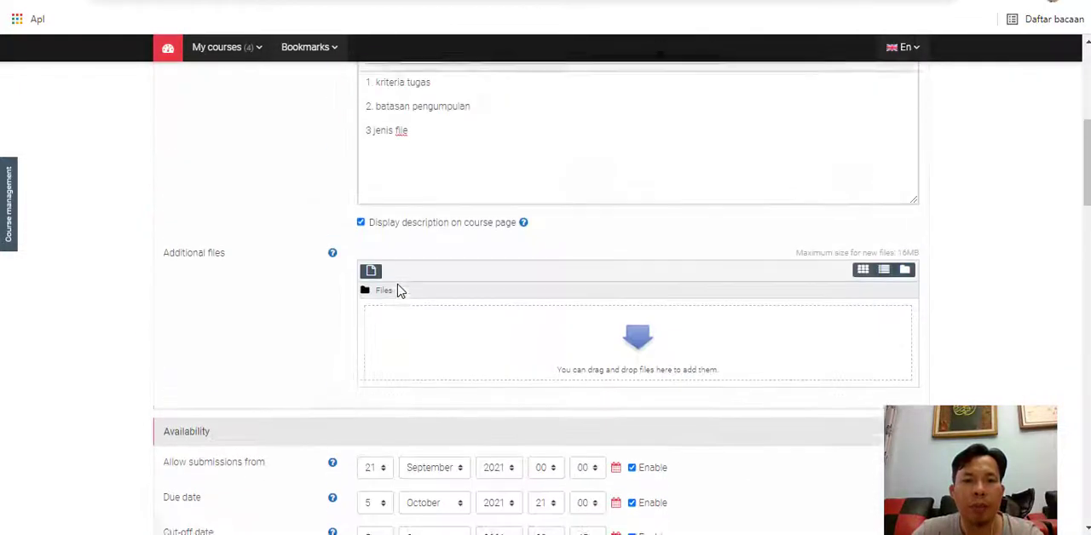
scroll(361, 316, "down", 5)
scroll(358, 320, "up", 1)
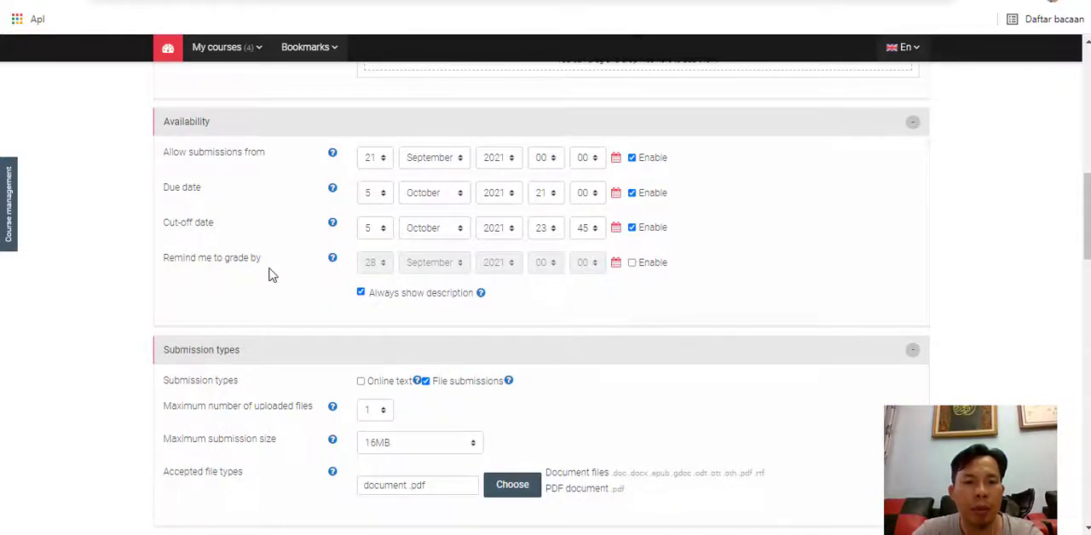
- Expand the assignment's grade settings and review the available grade types
scroll(268, 275, "down", 2)
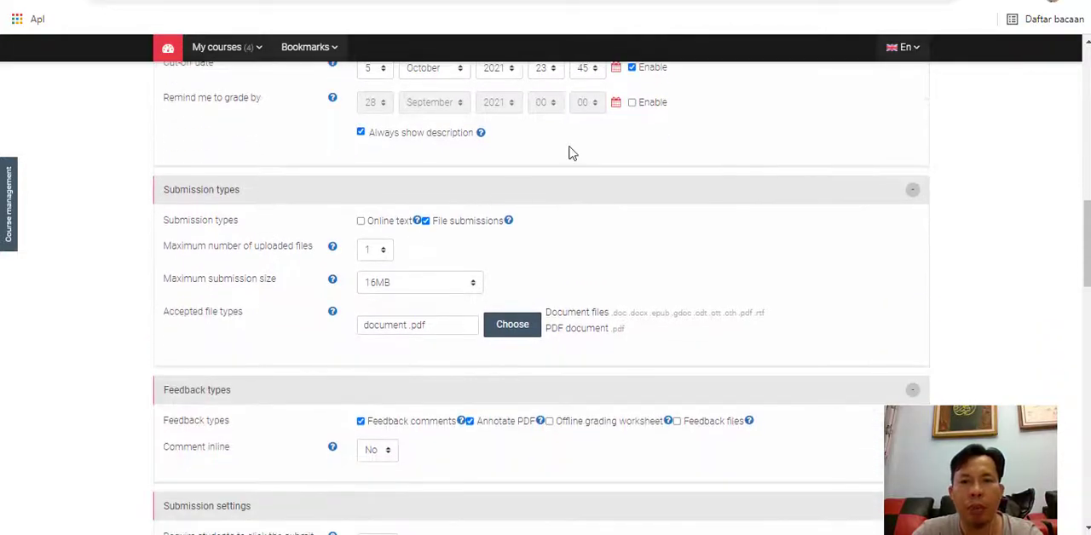
scroll(259, 276, "down", 8)
scroll(258, 277, "up", 2)
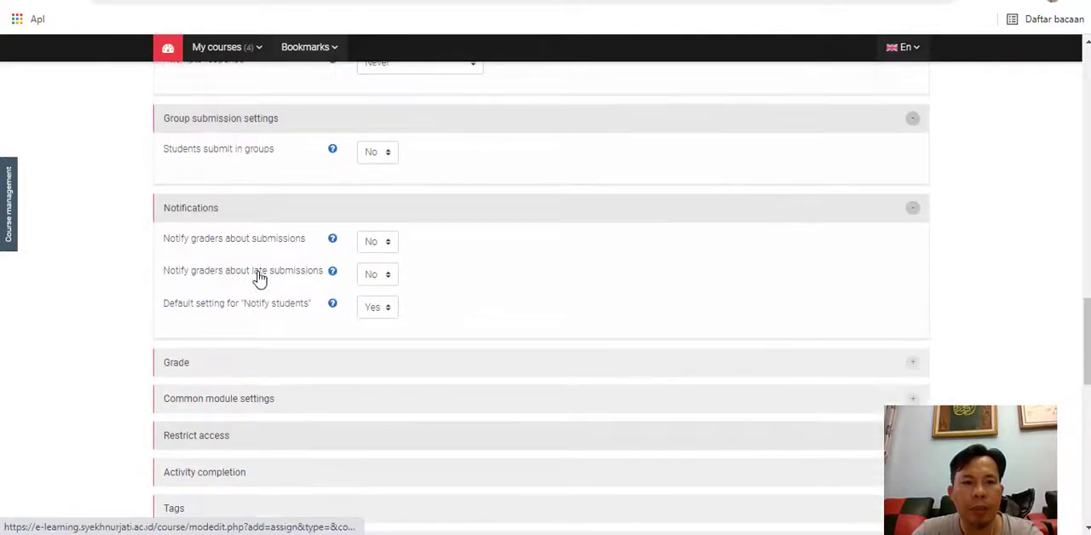
left_click(229, 367)
scroll(273, 373, "down", 2)
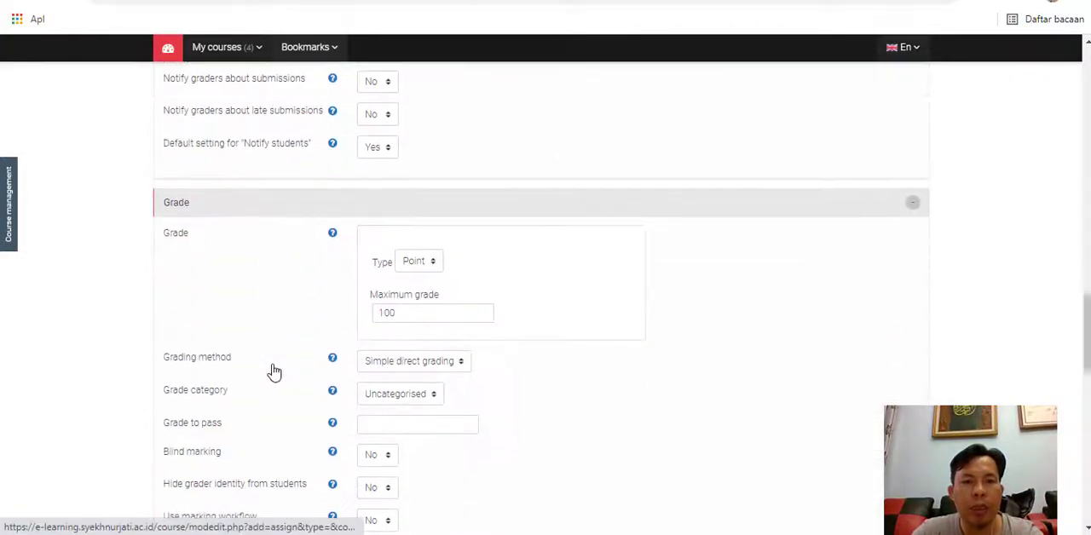
scroll(283, 324, "down", 1)
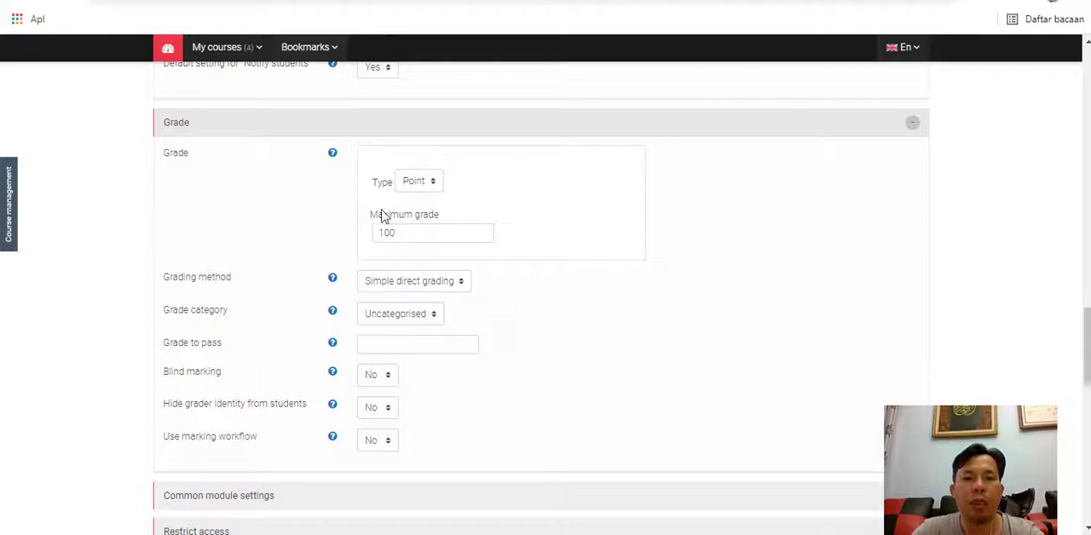
left_click(432, 183)
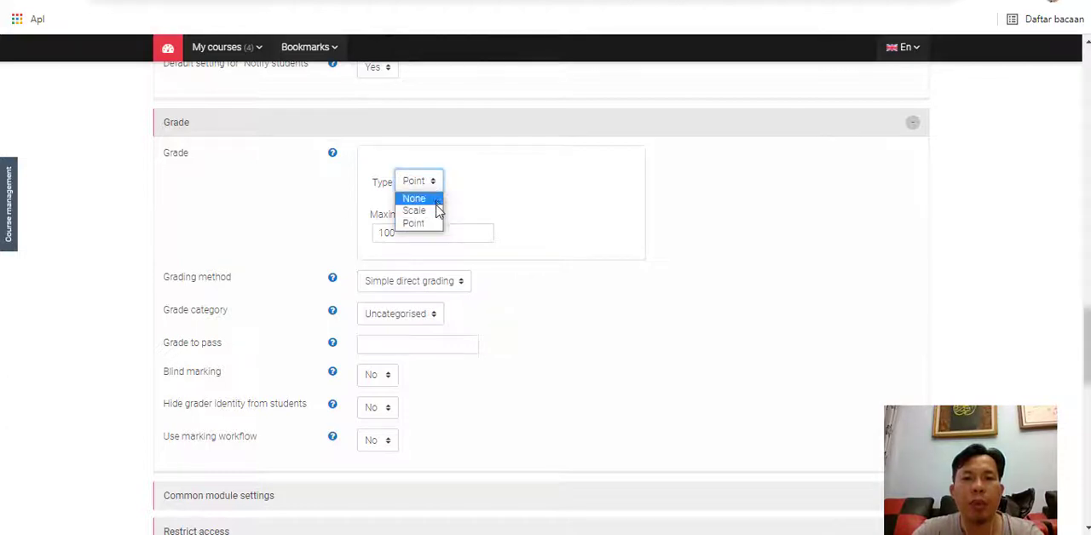
left_click(464, 206)
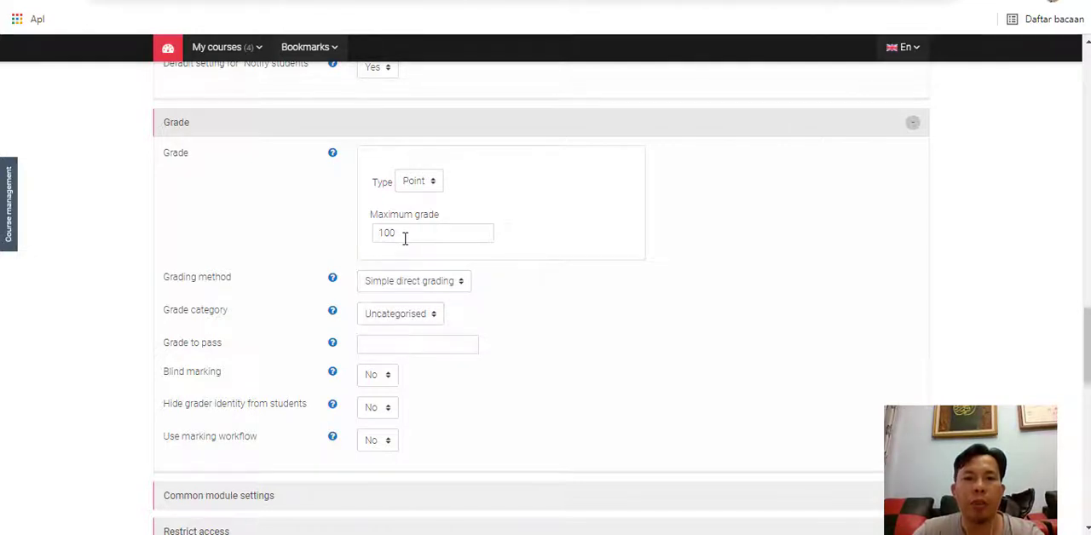
- Review the grading method options, including the marking guide and rubric
scroll(405, 239, "down", 1)
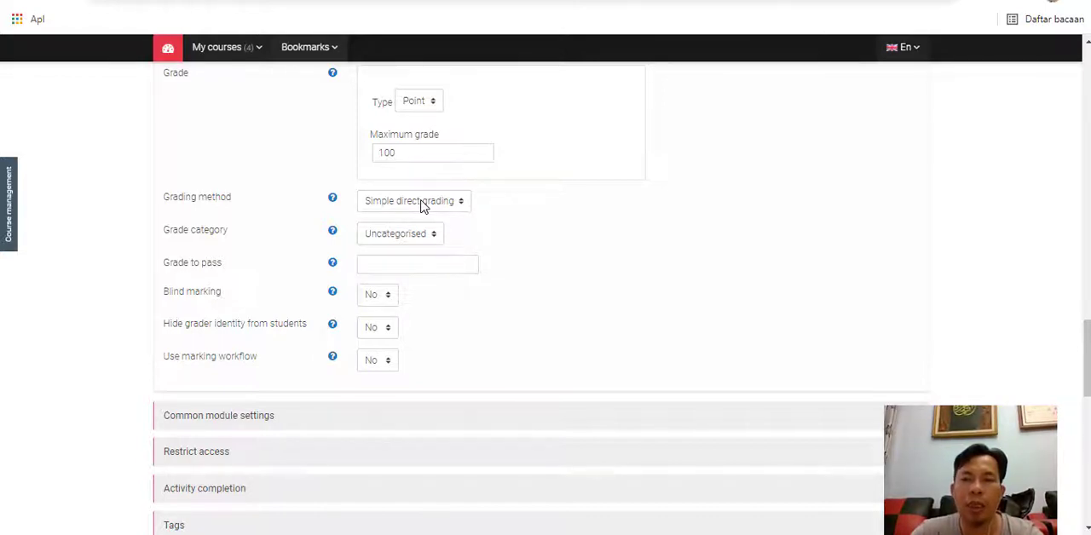
left_click(422, 205)
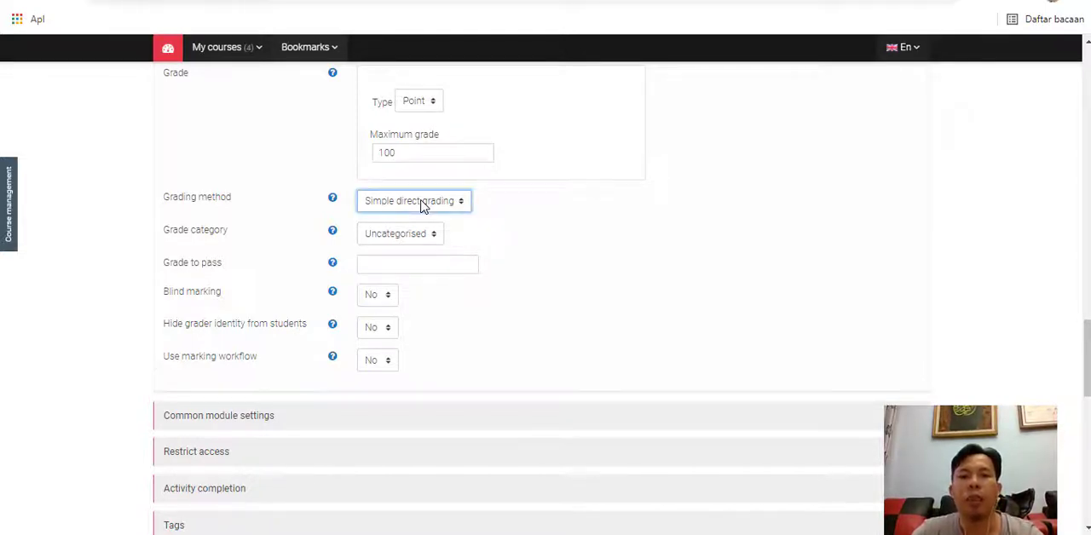
left_click(422, 204)
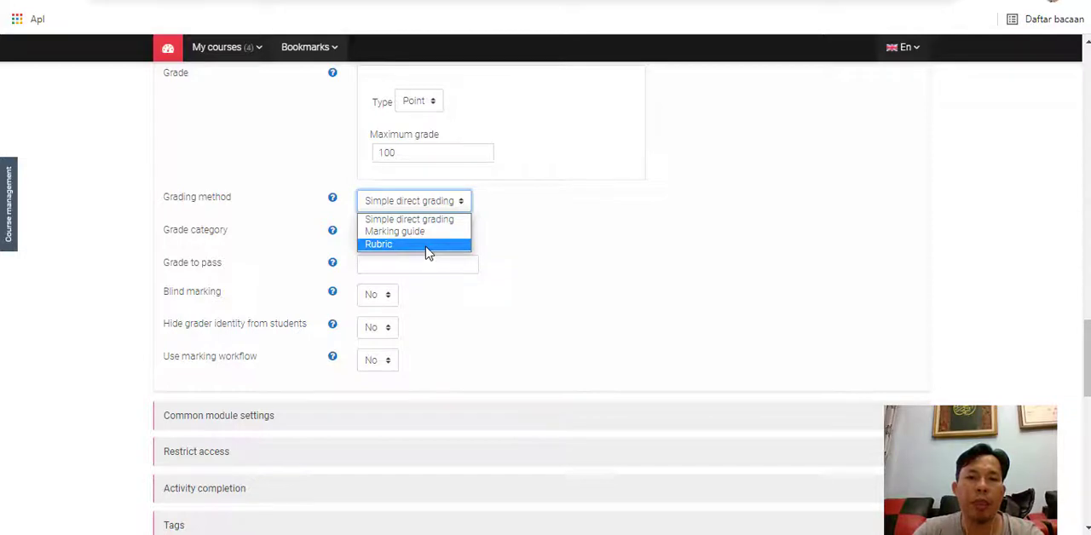
left_click(505, 248)
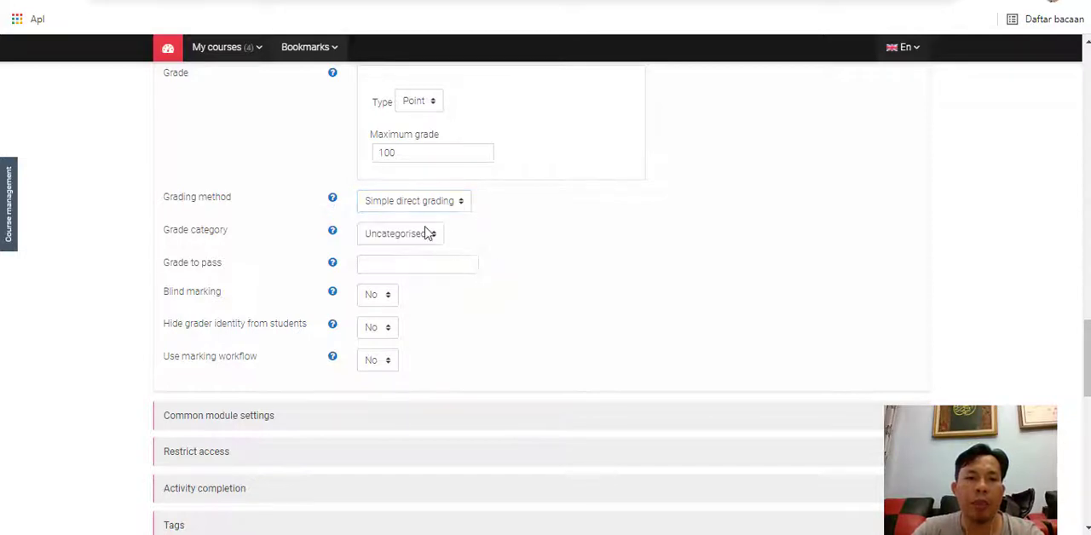
- Set the assignment's grade to pass to 70
left_click(399, 266)
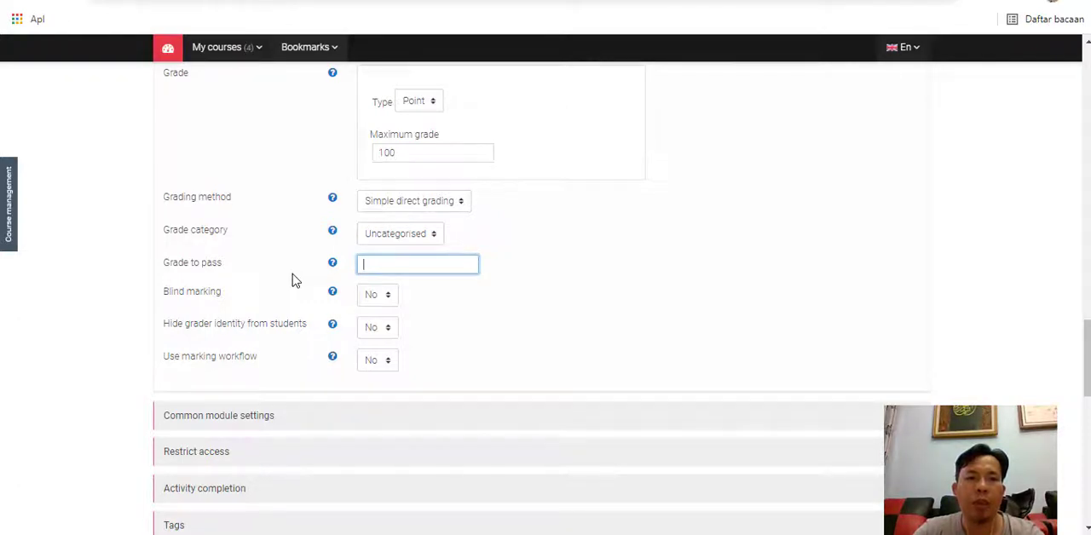
scroll(292, 274, "down", 1)
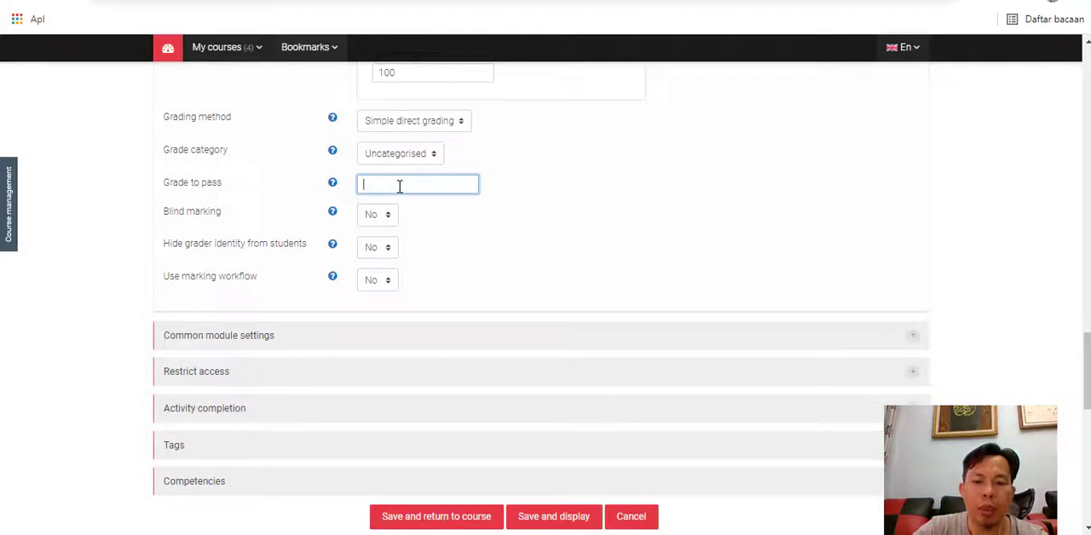
type("8")
key("BackSpace")
type("70")
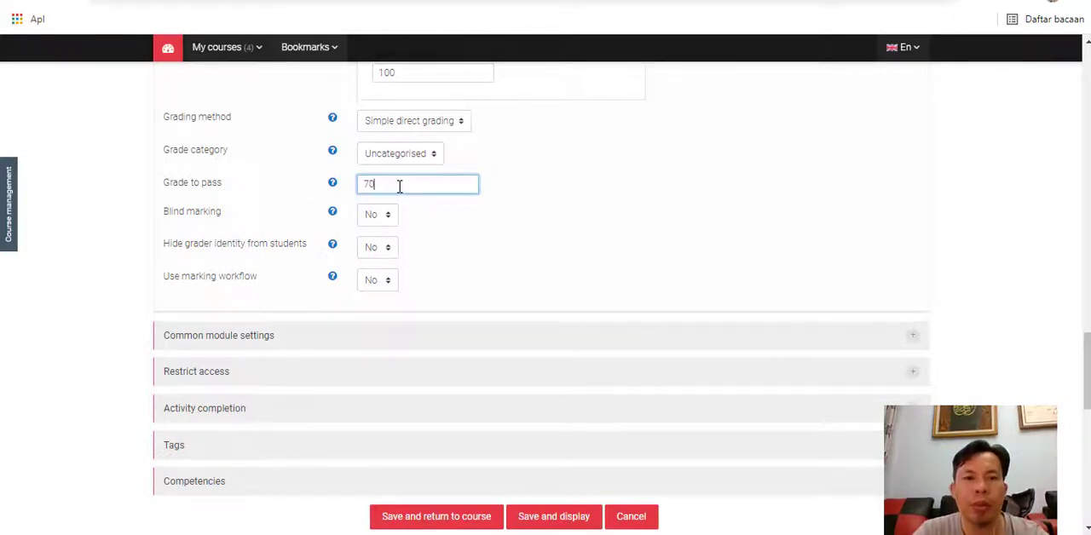
- Expand the access restriction settings and review them without adding a restriction
scroll(404, 305, "down", 1)
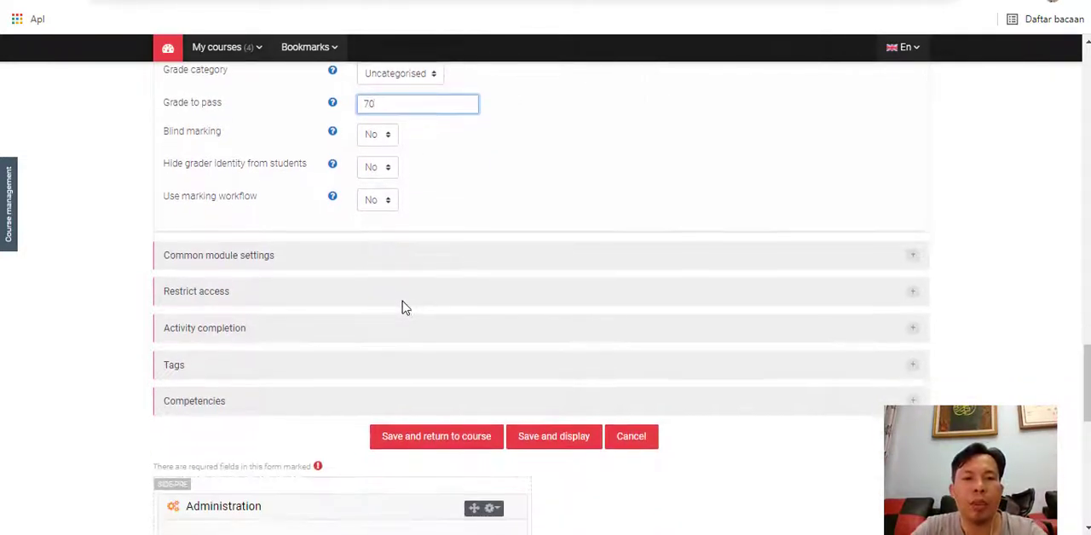
left_click(323, 295)
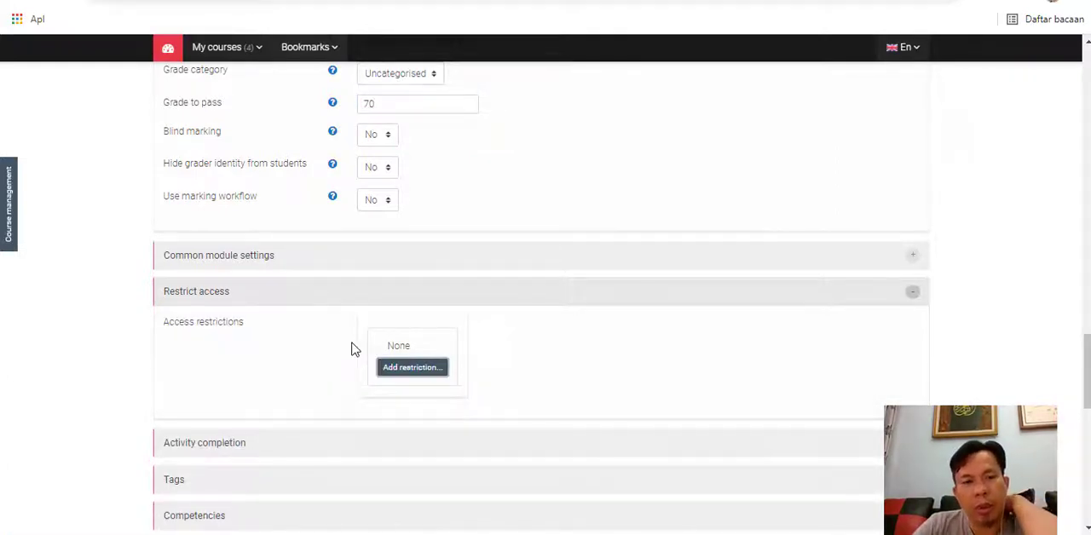
scroll(353, 349, "down", 2)
- Expand the activity completion settings and set completion tracking to "Show activity as complete when conditions are met"
left_click(277, 271)
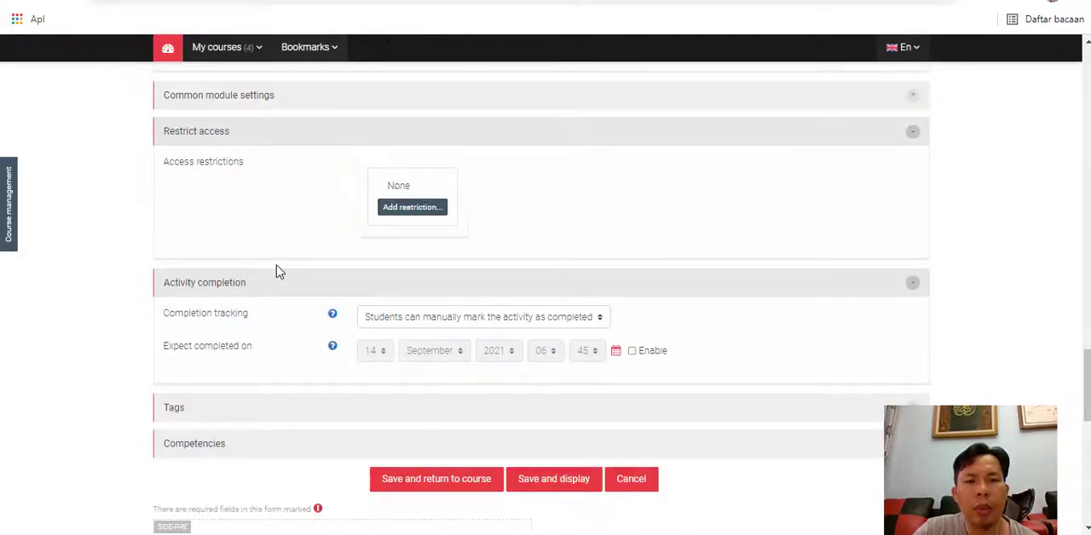
left_click(449, 322)
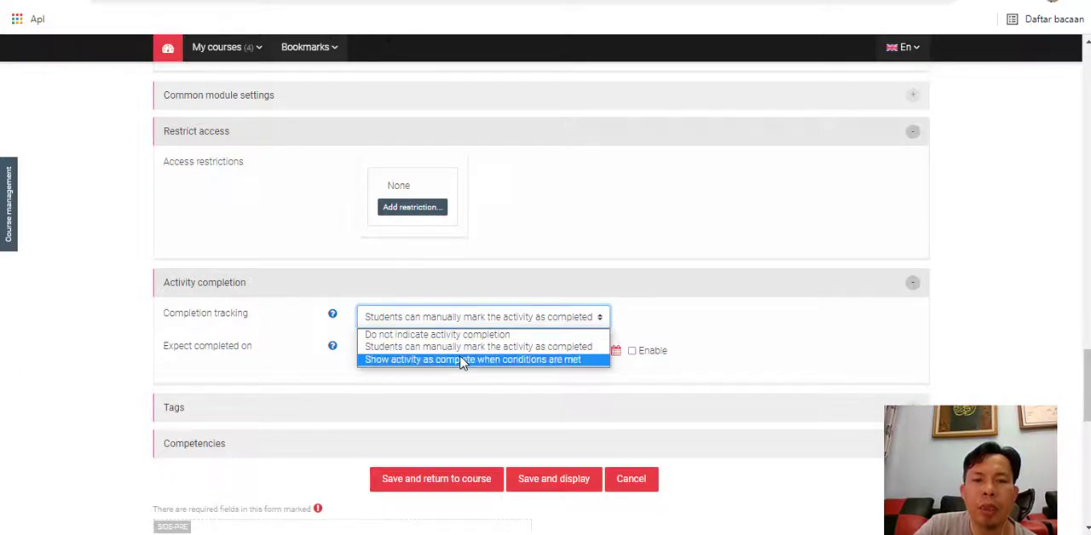
left_click(461, 360)
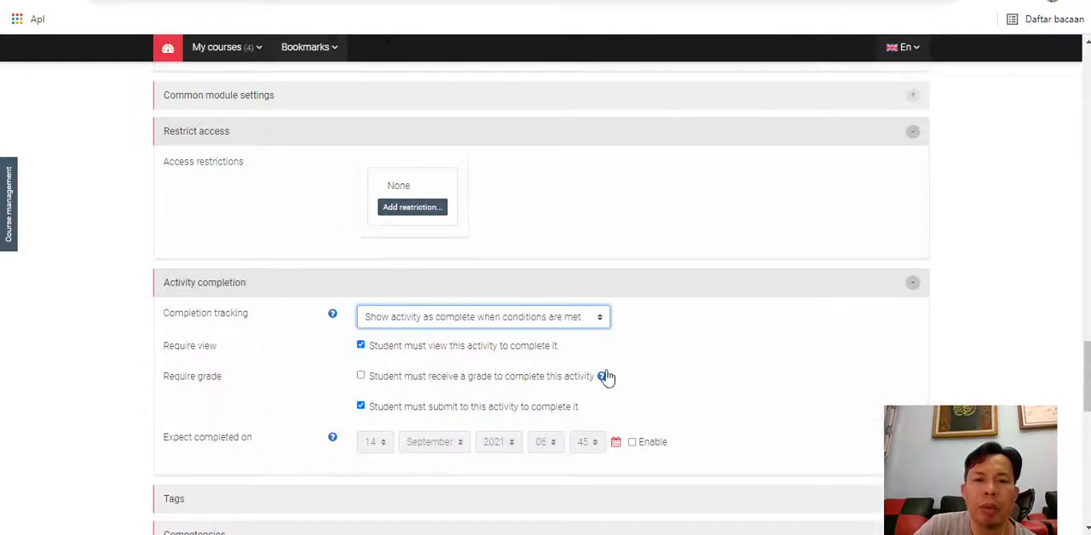
left_click(495, 318)
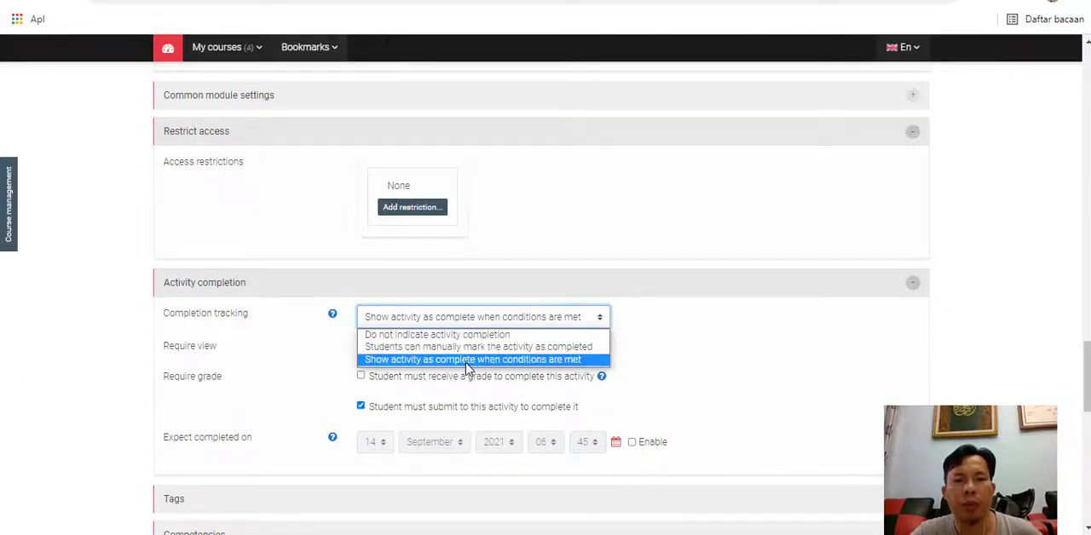
left_click(468, 360)
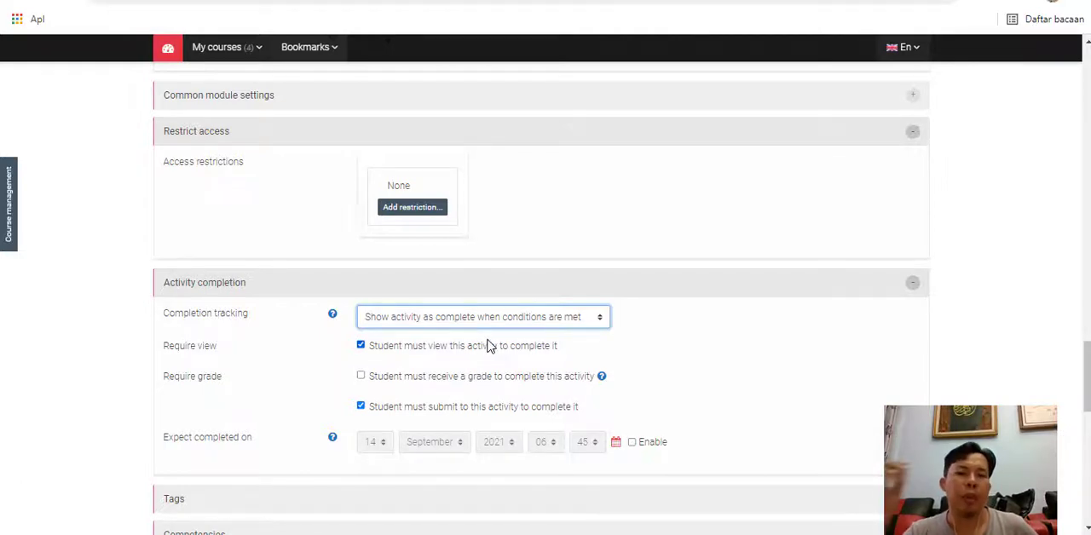
- Try completion tracking with students manually marking the activity as completed, and switch back to completion when conditions are met
left_click(572, 323)
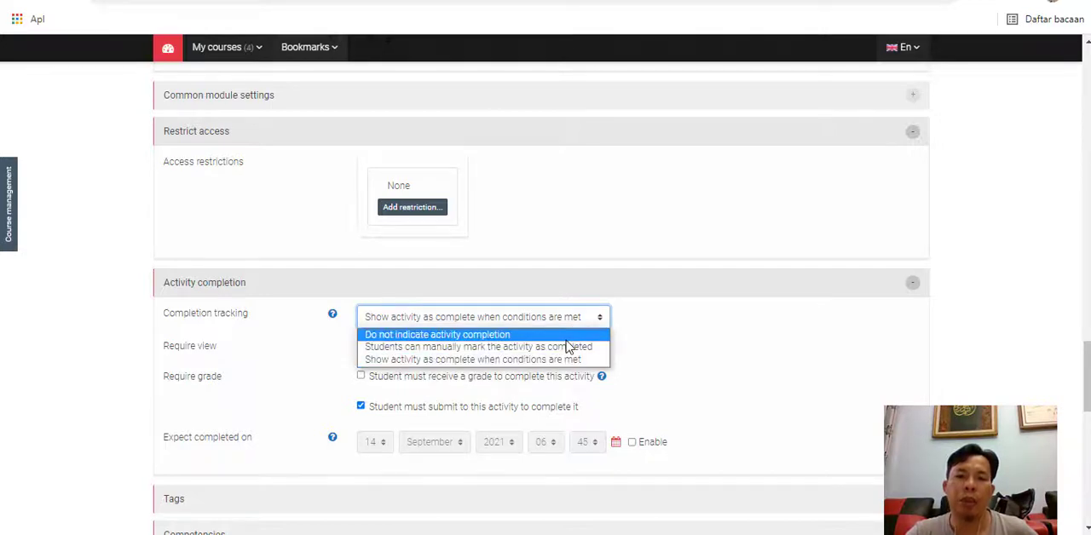
left_click(562, 347)
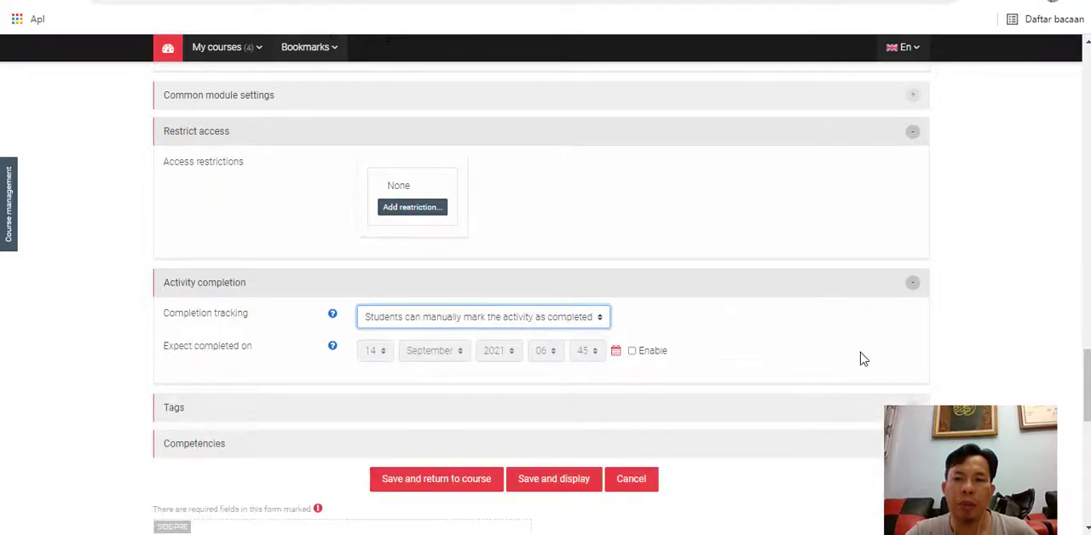
left_click(592, 324)
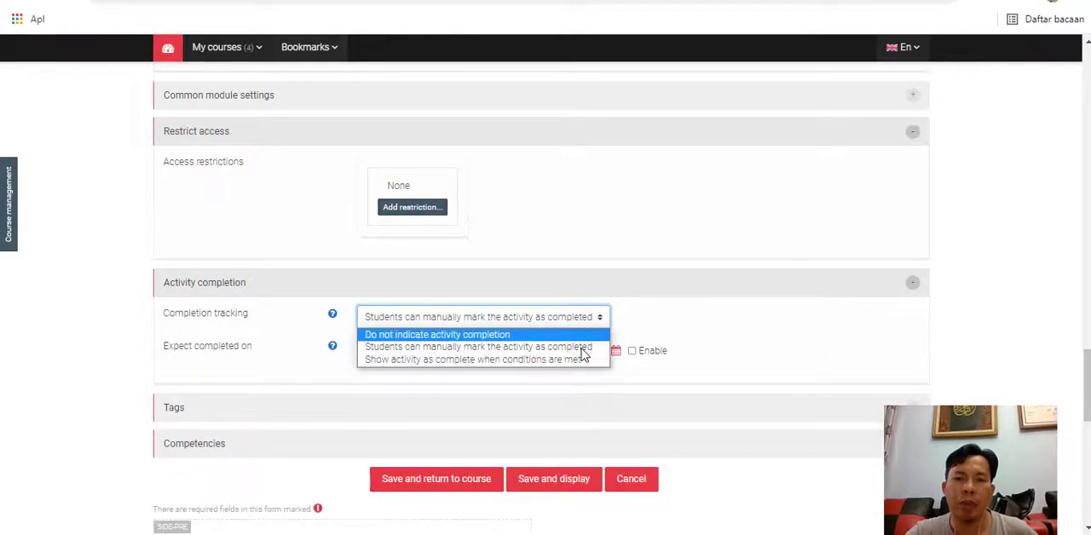
left_click(578, 360)
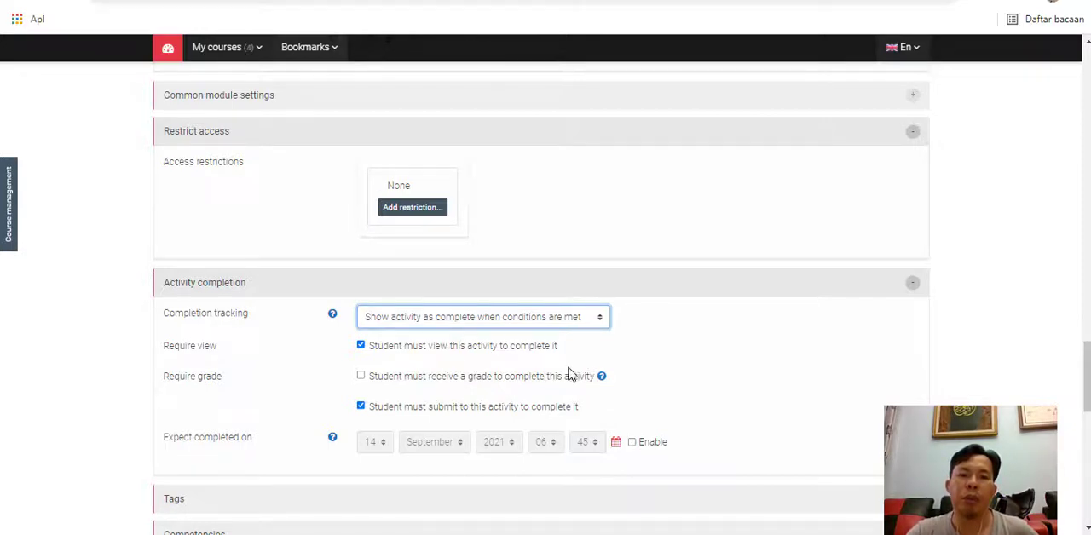
- Save and display the assignment, and look over its description and grading summary
scroll(660, 385, "down", 2)
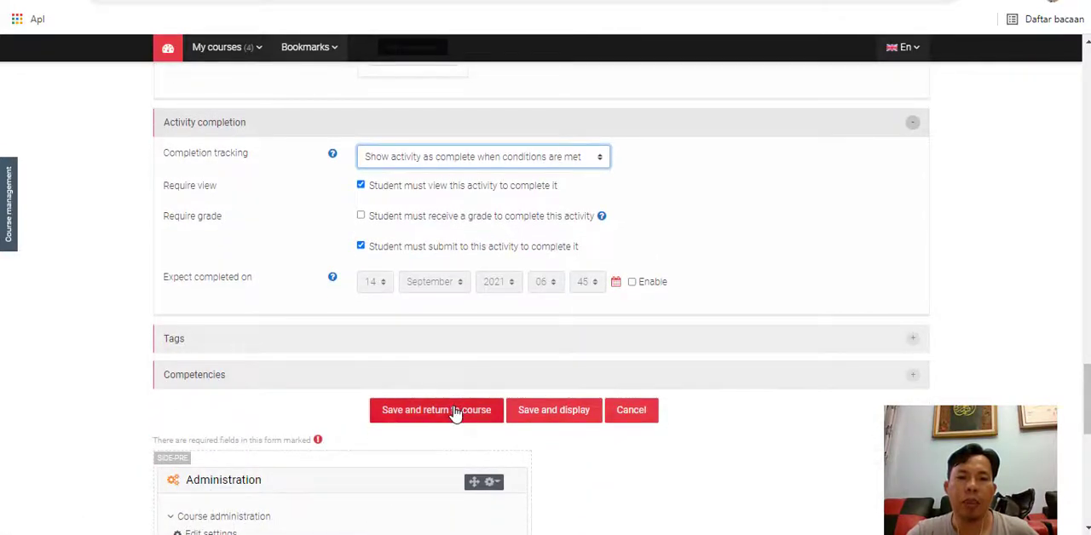
left_click(517, 414)
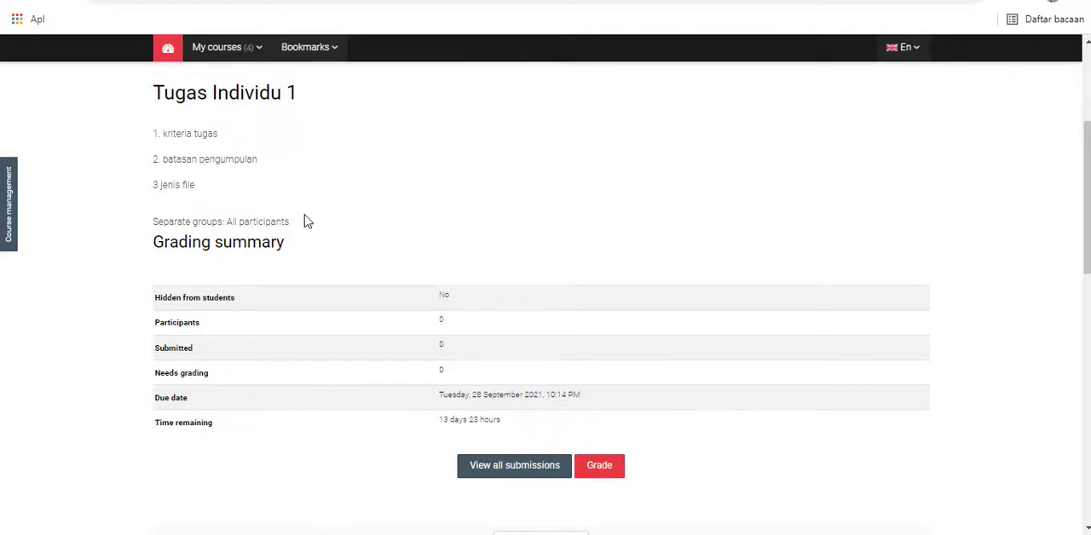
scroll(305, 260, "down", 1)
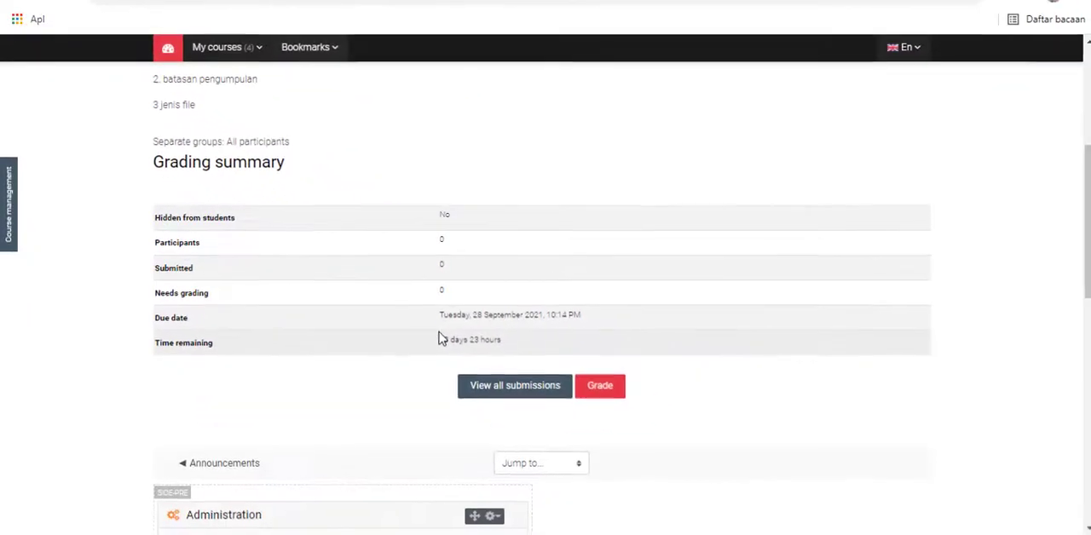
scroll(628, 483, "up", 2)
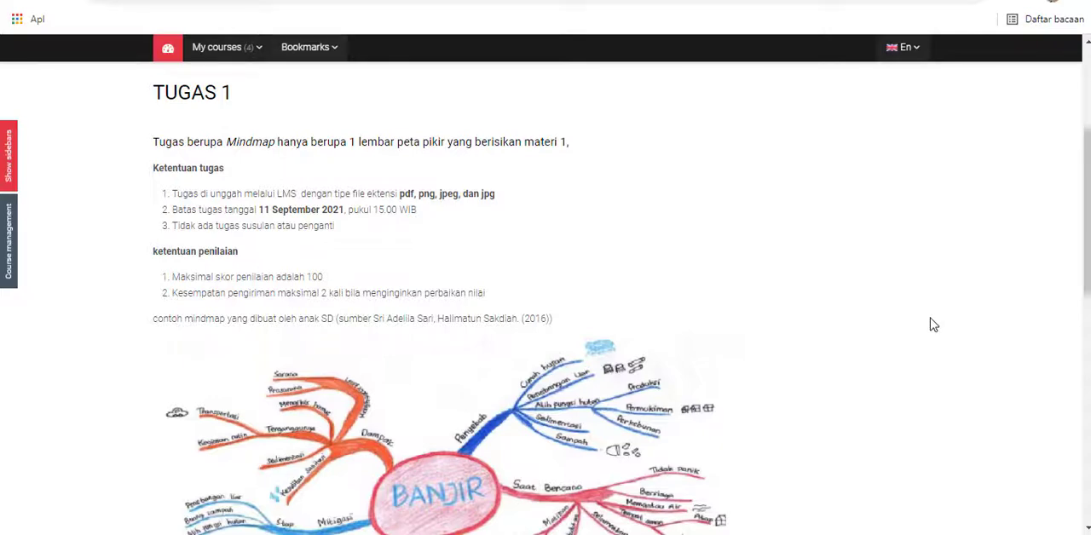
- Review the TUGAS 1 assignment's instructions, example mind map and grading summary, and open the view of all its submissions
scroll(946, 317, "up", 3)
scroll(931, 325, "down", 1)
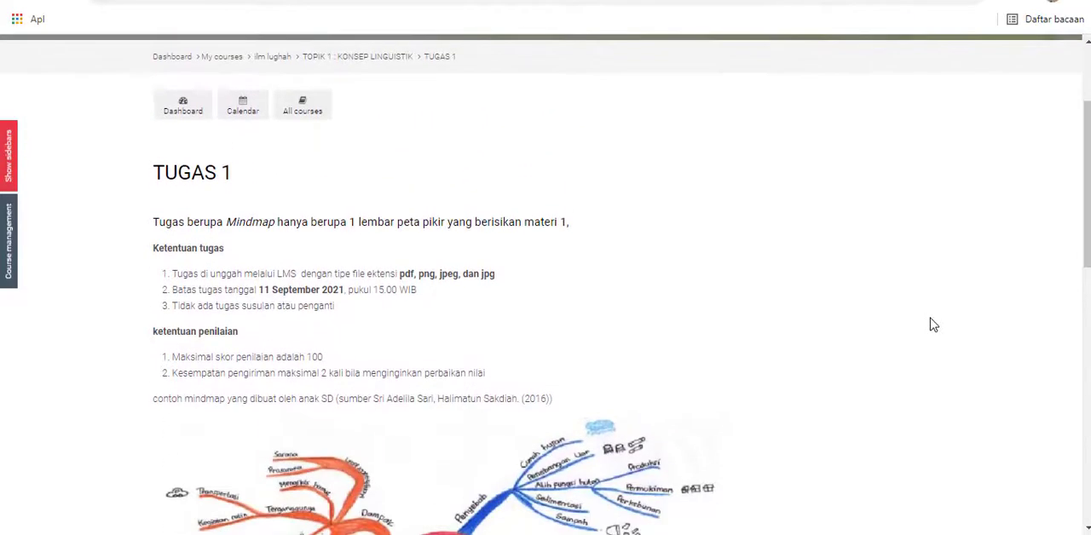
scroll(931, 325, "up", 1)
scroll(930, 324, "down", 2)
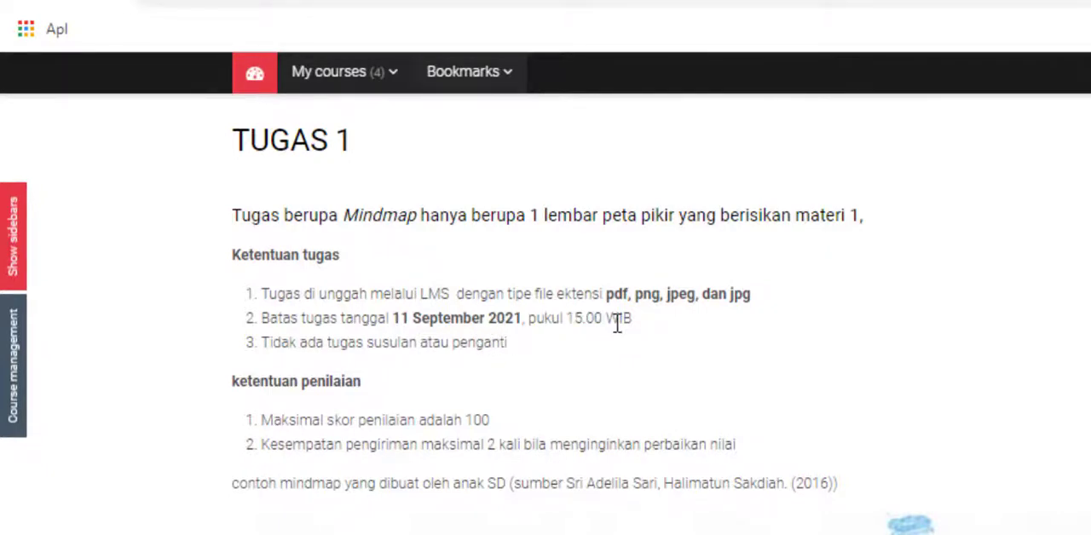
scroll(579, 337, "down", 2)
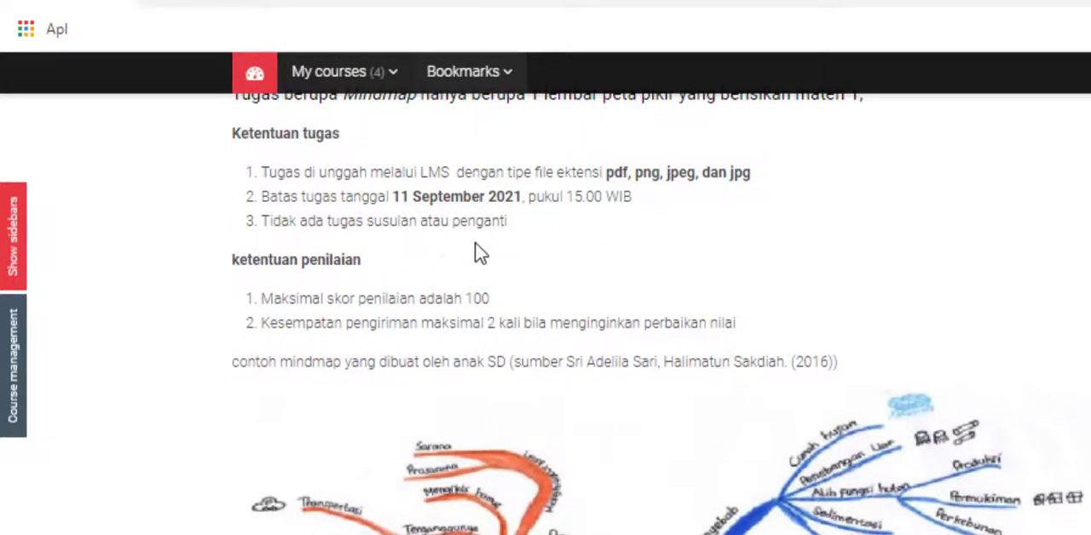
scroll(480, 252, "down", 2)
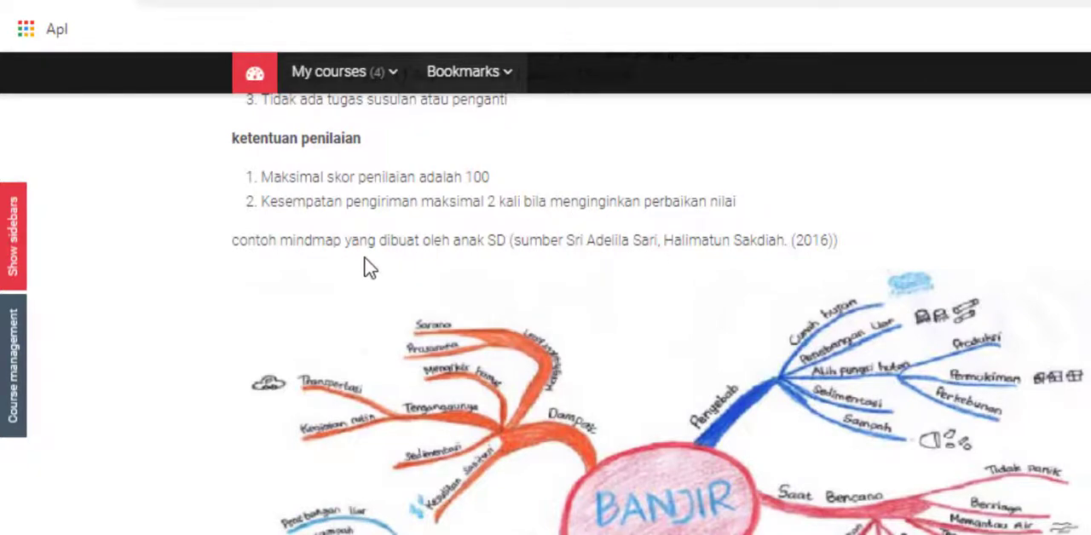
scroll(364, 259, "down", 1)
scroll(373, 296, "up", 1)
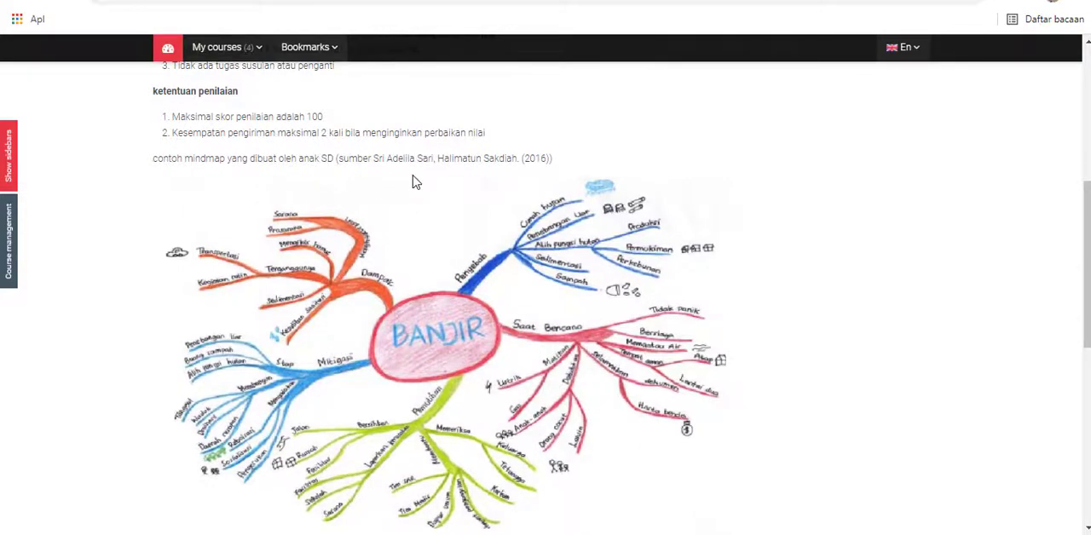
scroll(399, 219, "down", 5)
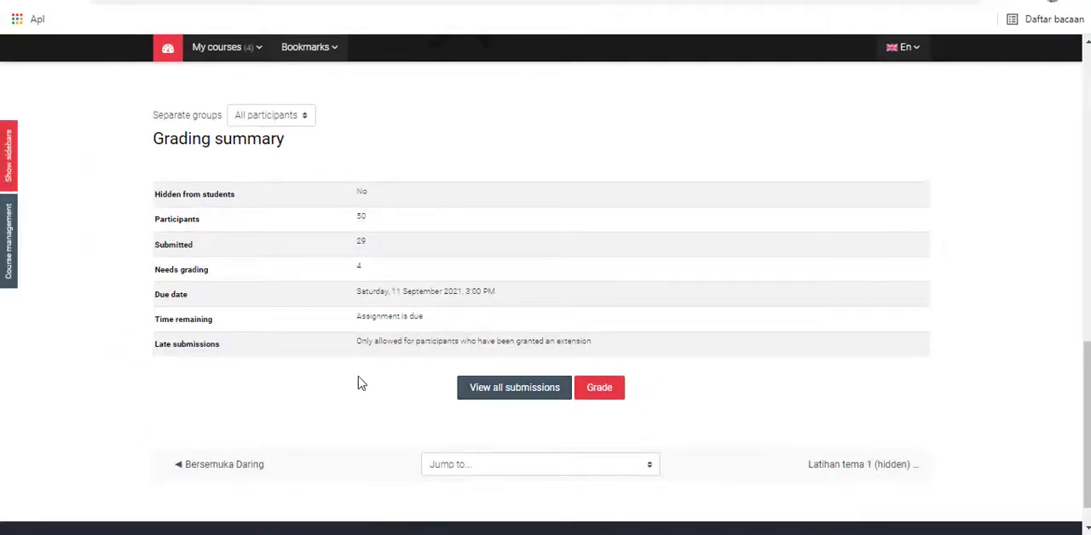
left_click(503, 399)
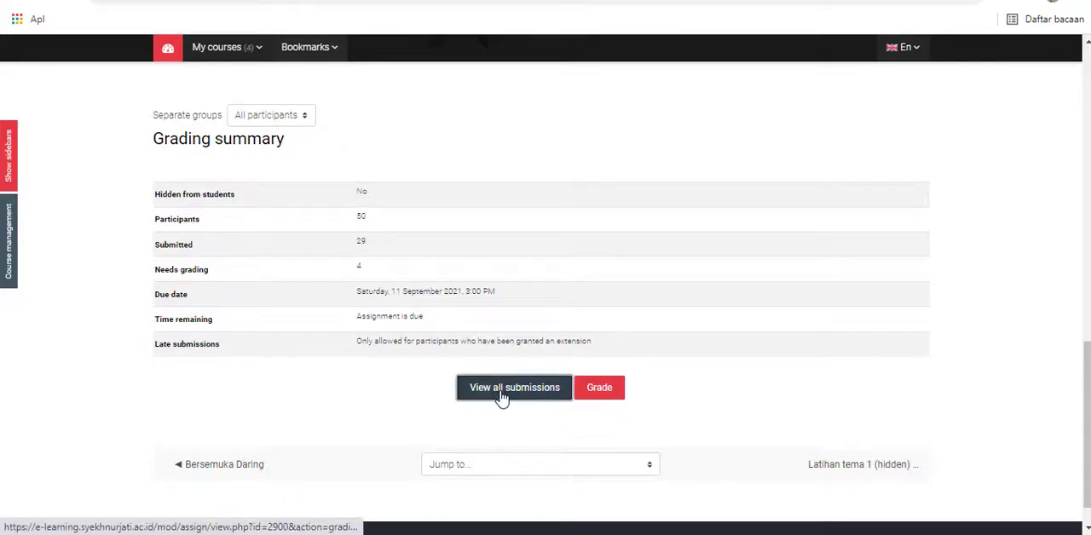
- Look through the TUGAS 1 submissions table, checking each student's submission status, grade and submitted file
scroll(360, 324, "down", 5)
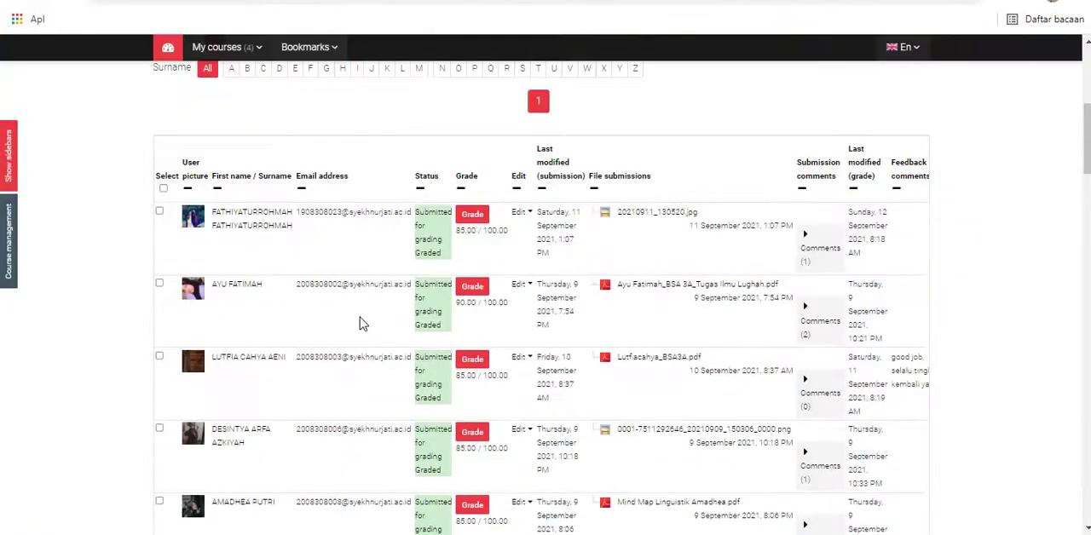
scroll(360, 318, "down", 1)
scroll(360, 318, "up", 1)
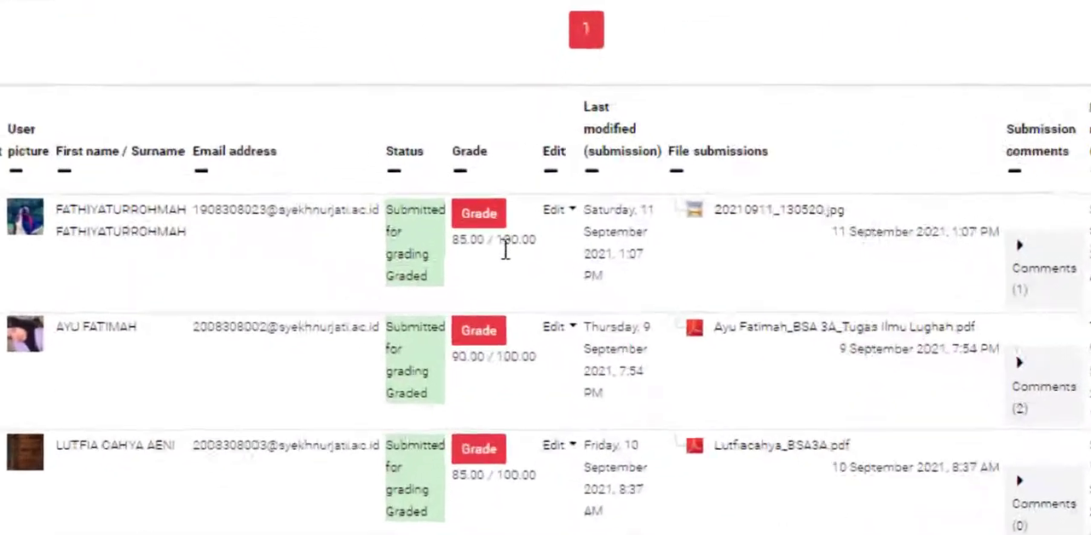
scroll(503, 256, "down", 5)
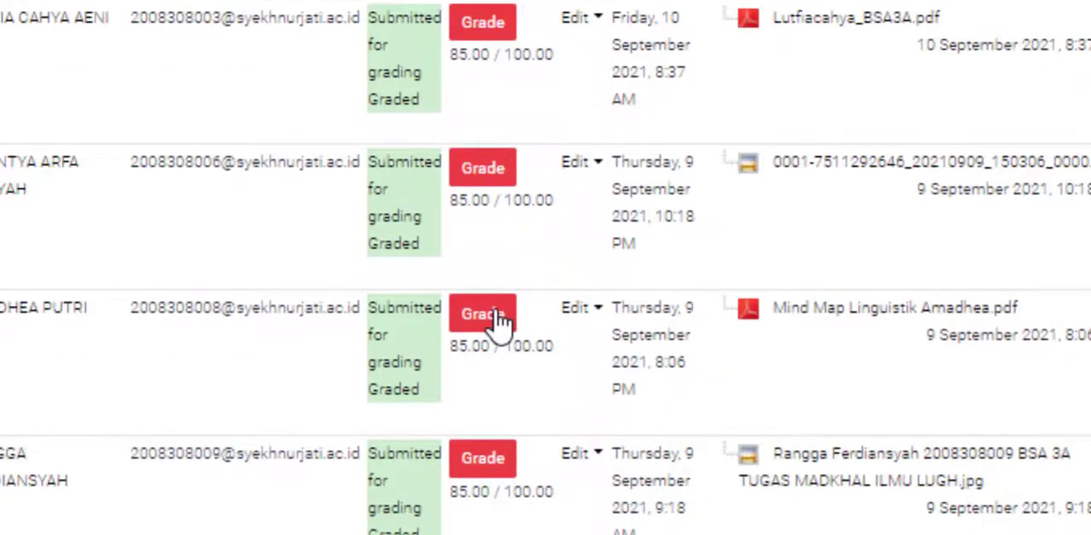
scroll(500, 324, "down", 4)
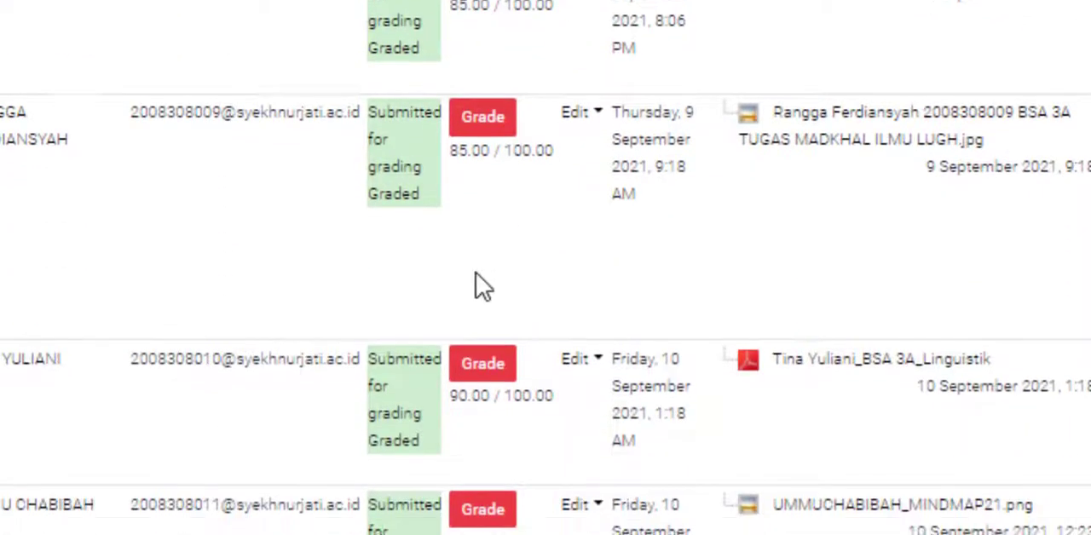
scroll(482, 287, "down", 10)
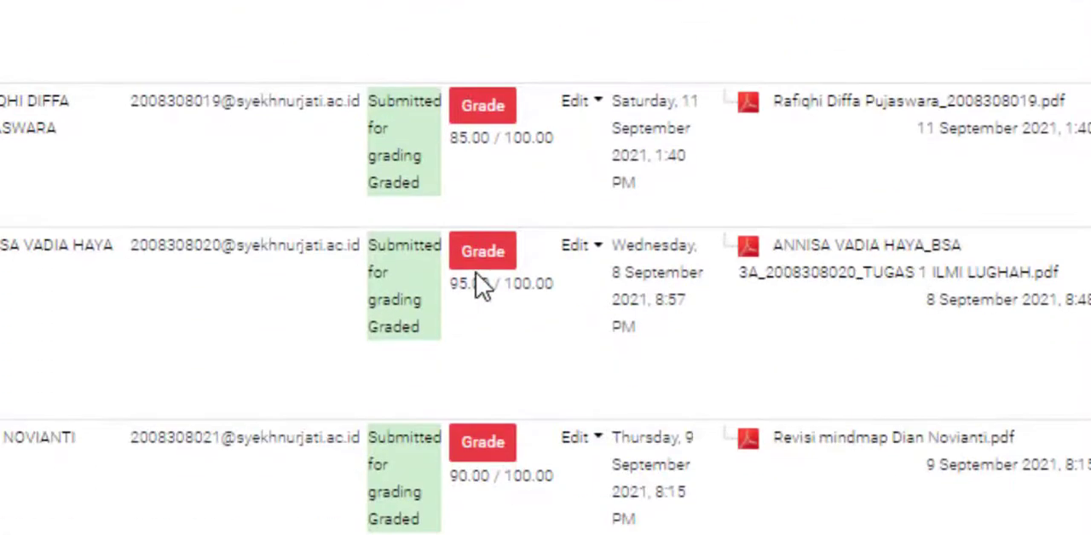
- Examine the remaining TUGAS 1 submissions for late entries and for work that has not been graded
scroll(482, 287, "down", 8)
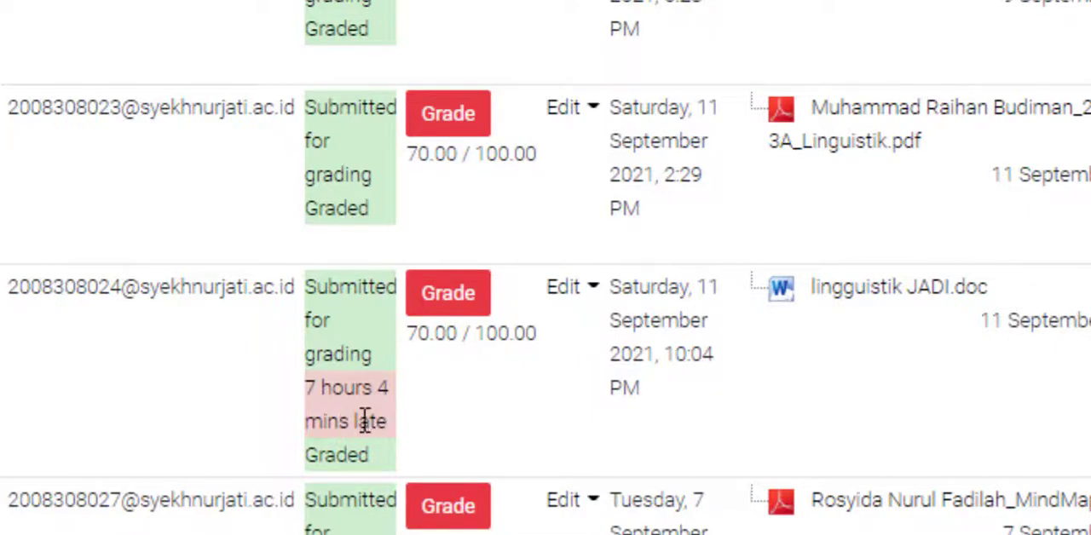
scroll(349, 451, "down", 2)
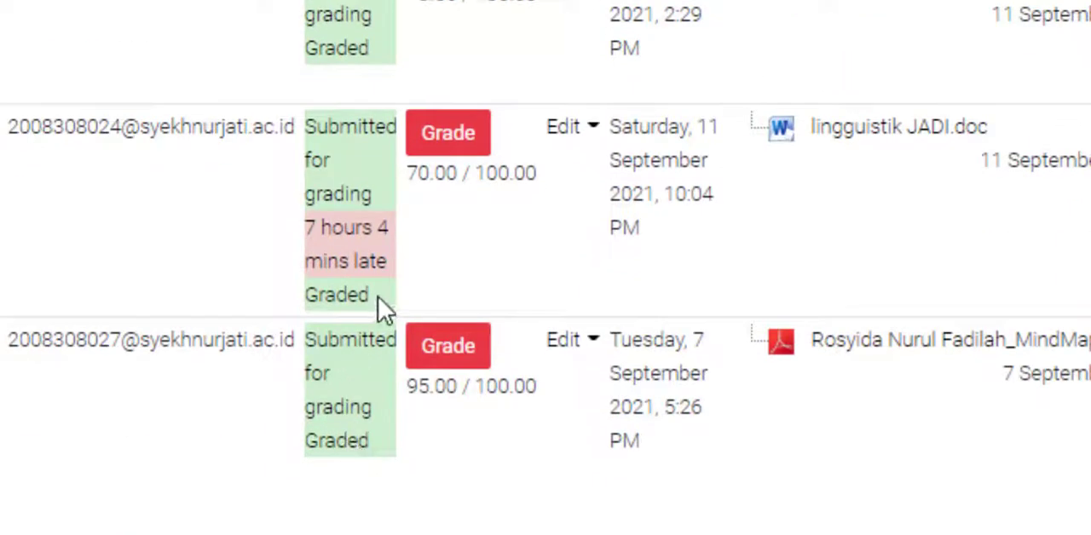
scroll(425, 294, "down", 1)
scroll(424, 294, "down", 6)
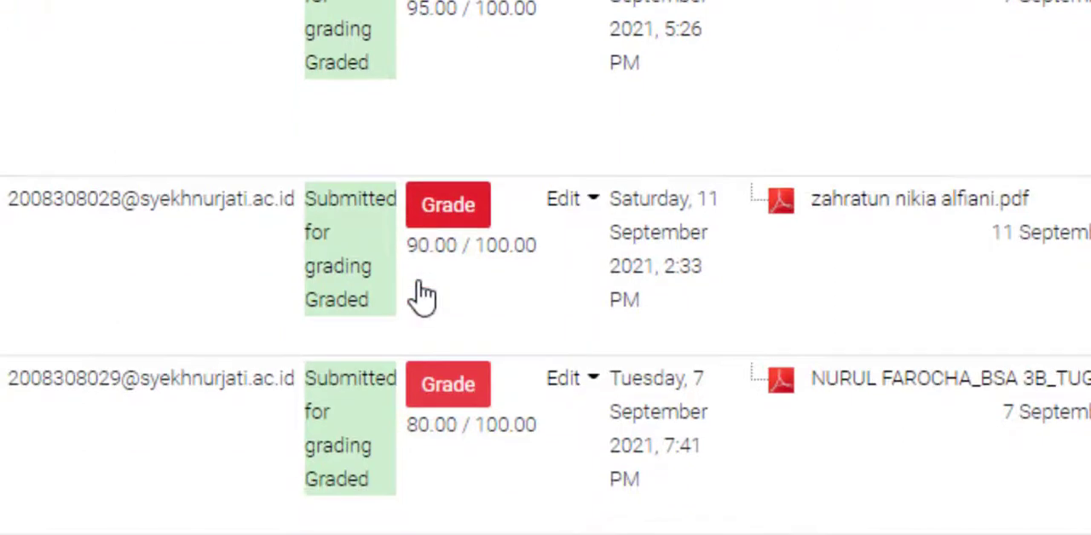
scroll(418, 300, "down", 5)
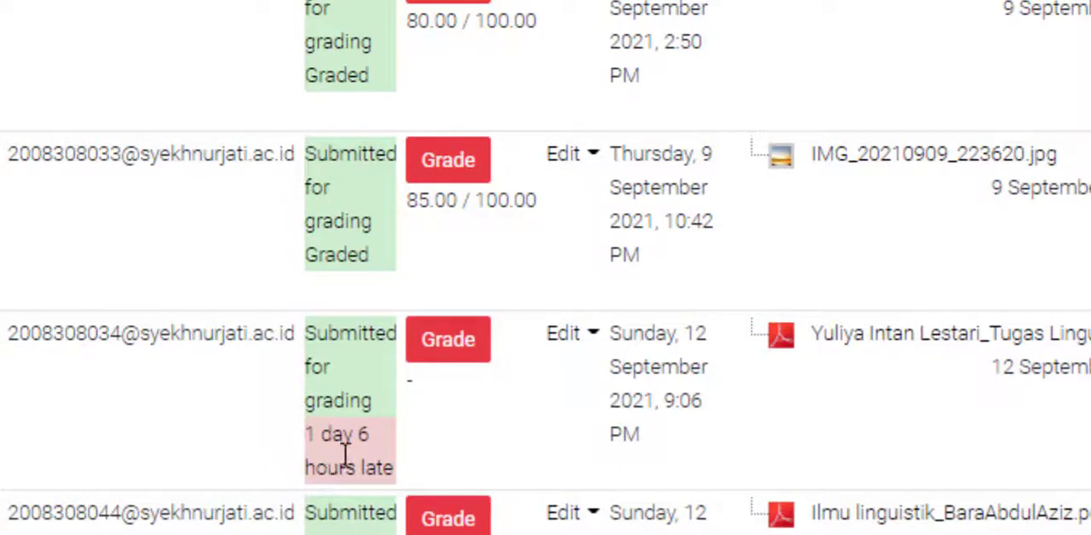
scroll(410, 414, "down", 4)
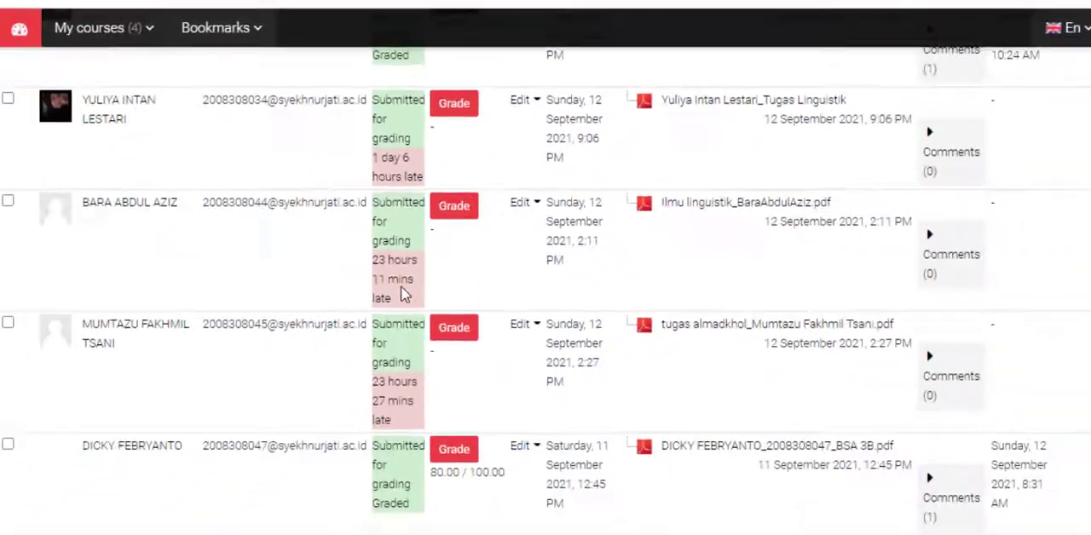
scroll(368, 322, "down", 2)
key("ctrl+minus")
key("ctrl+minus")
key("ctrl+minus")
key("ctrl+minus")
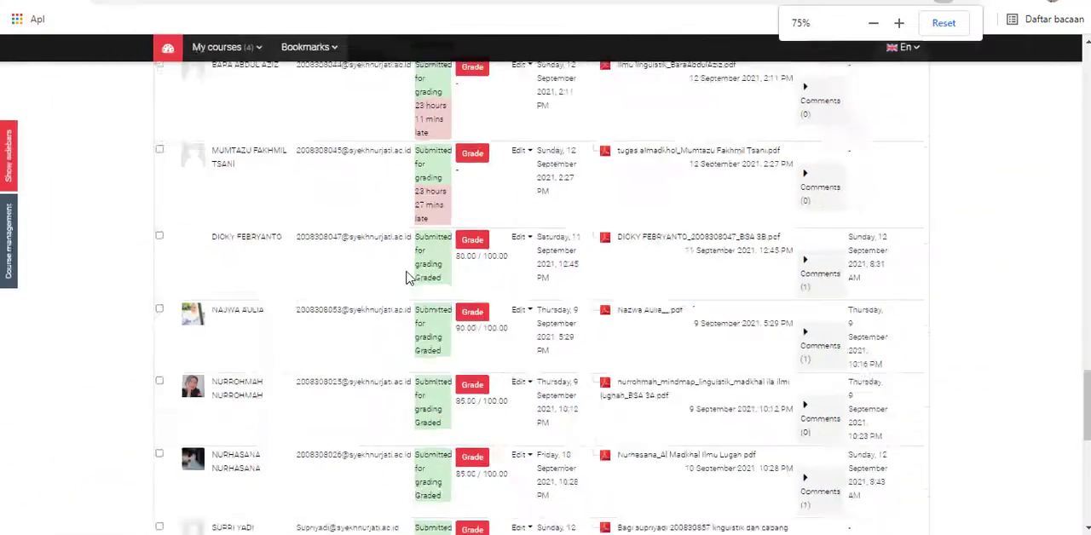
- Look at the grading action selector, and filter the TUGAS 1 submissions to the separate group KELAS A
key("ctrl+plus")
key("ctrl+plus")
scroll(407, 278, "up", 20)
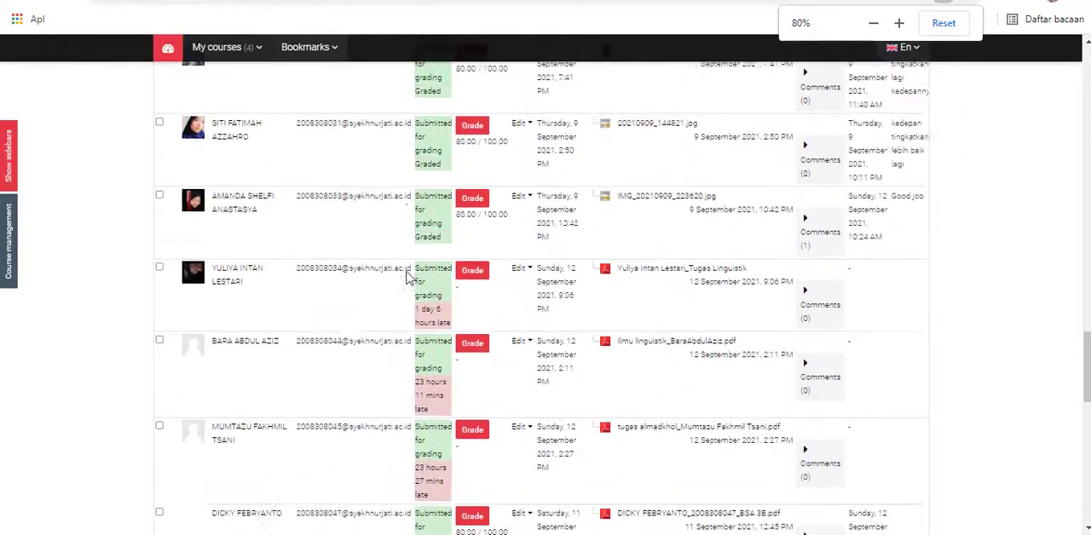
scroll(408, 278, "up", 10)
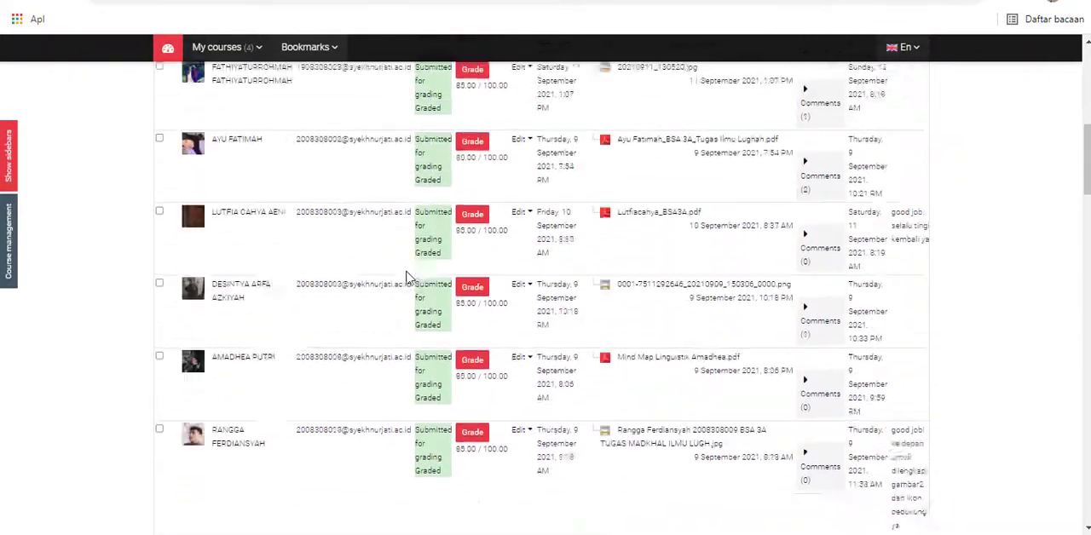
scroll(407, 278, "down", 1)
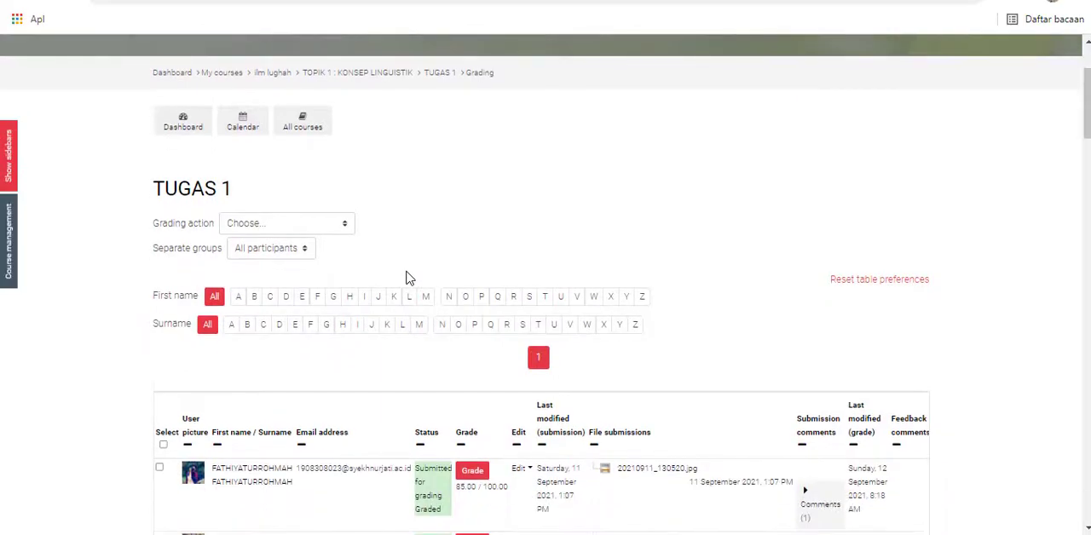
left_click(336, 229)
left_click(341, 230)
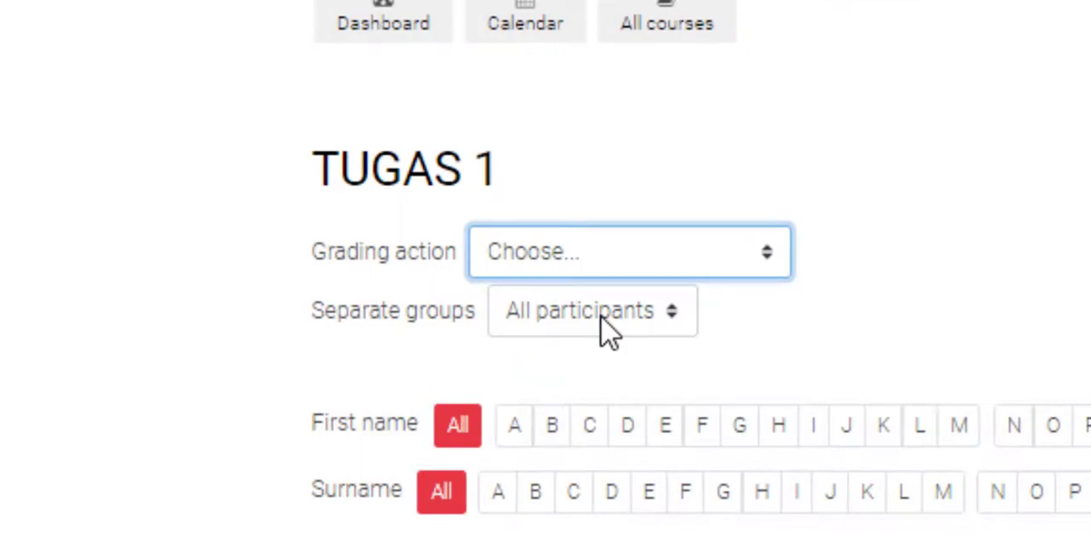
left_click(603, 320)
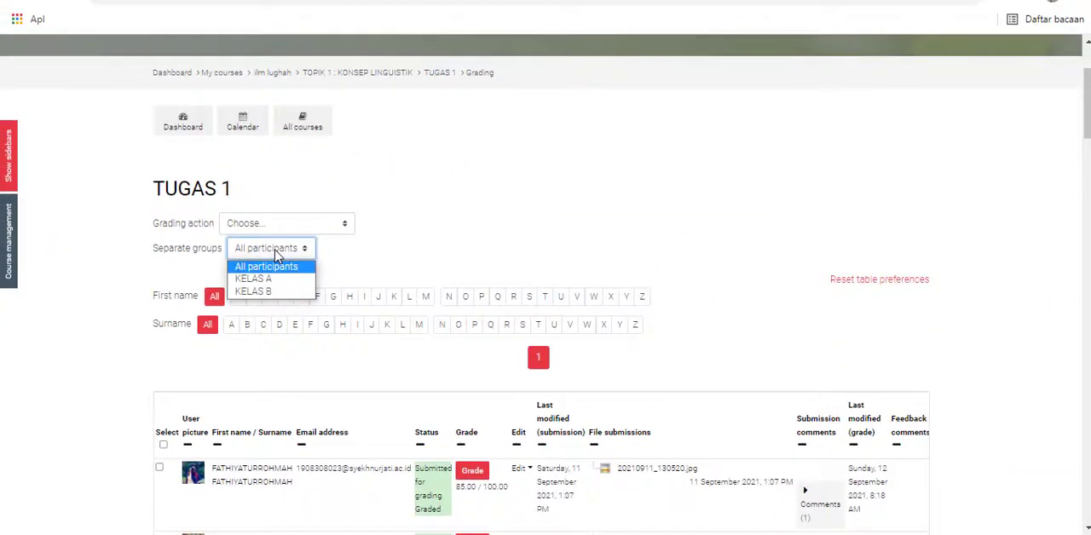
left_click(281, 280)
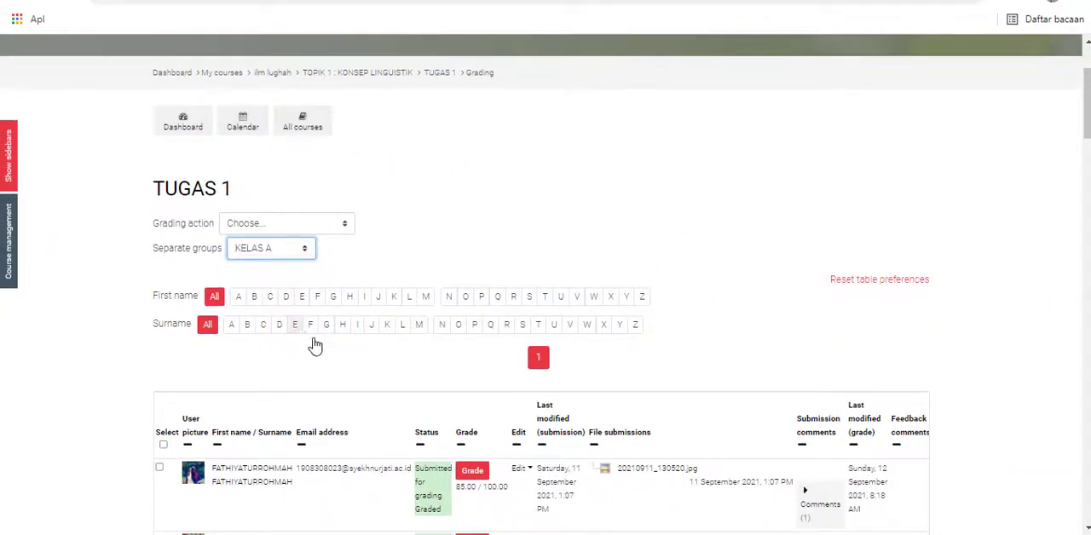
- Review the KELAS A submissions, checking their statuses, grades, files and feedback comments
scroll(426, 358, "down", 1)
scroll(329, 358, "down", 4)
scroll(329, 358, "up", 1)
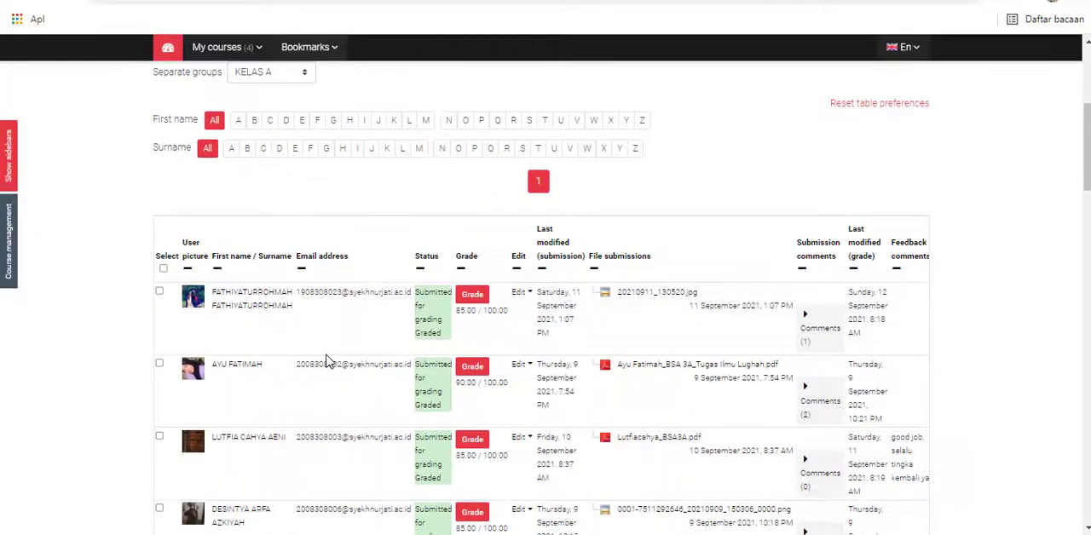
scroll(313, 256, "down", 5)
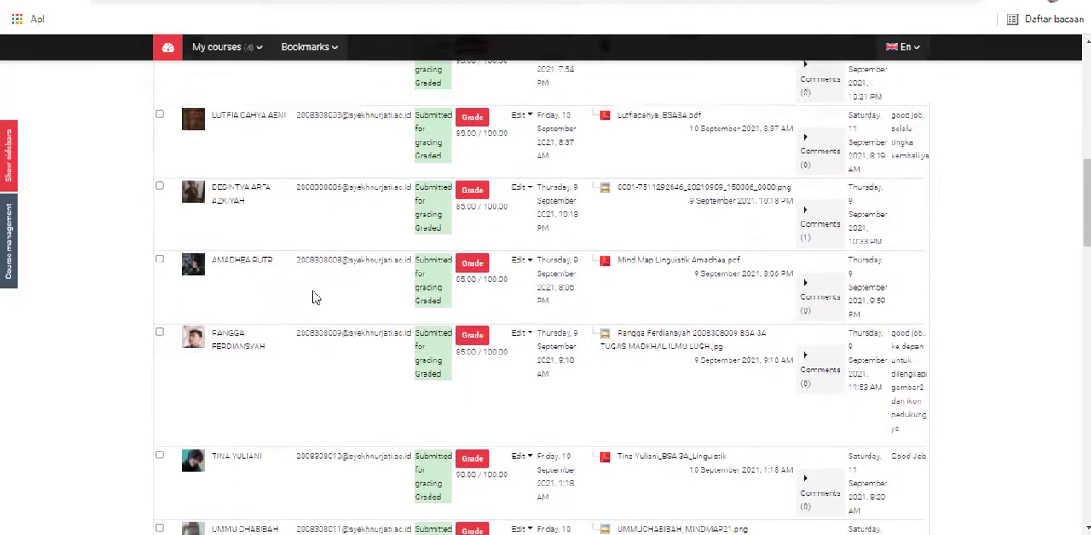
scroll(314, 295, "down", 5)
scroll(313, 296, "down", 5)
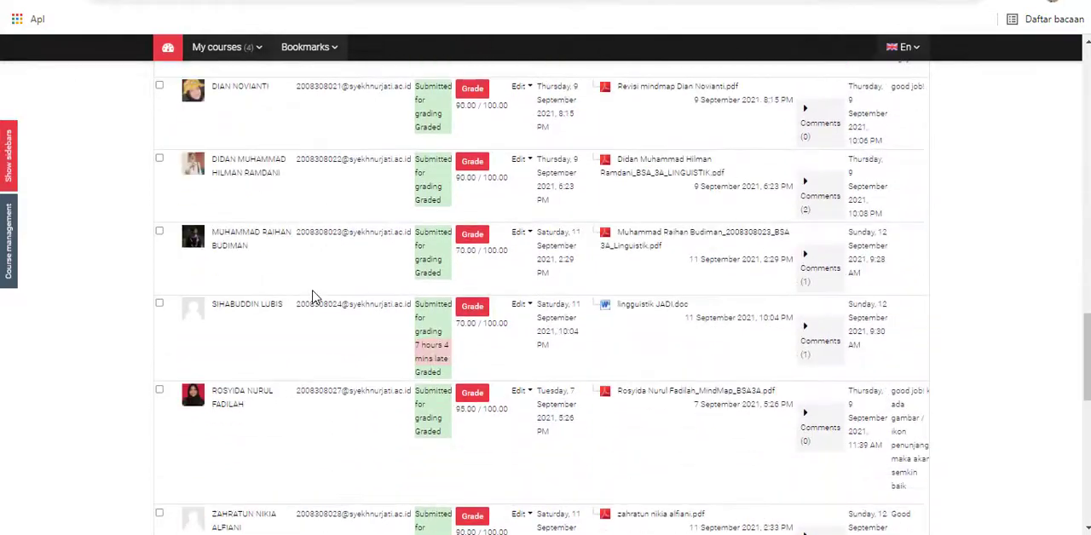
scroll(314, 295, "up", 8)
scroll(314, 296, "up", 10)
scroll(314, 296, "up", 5)
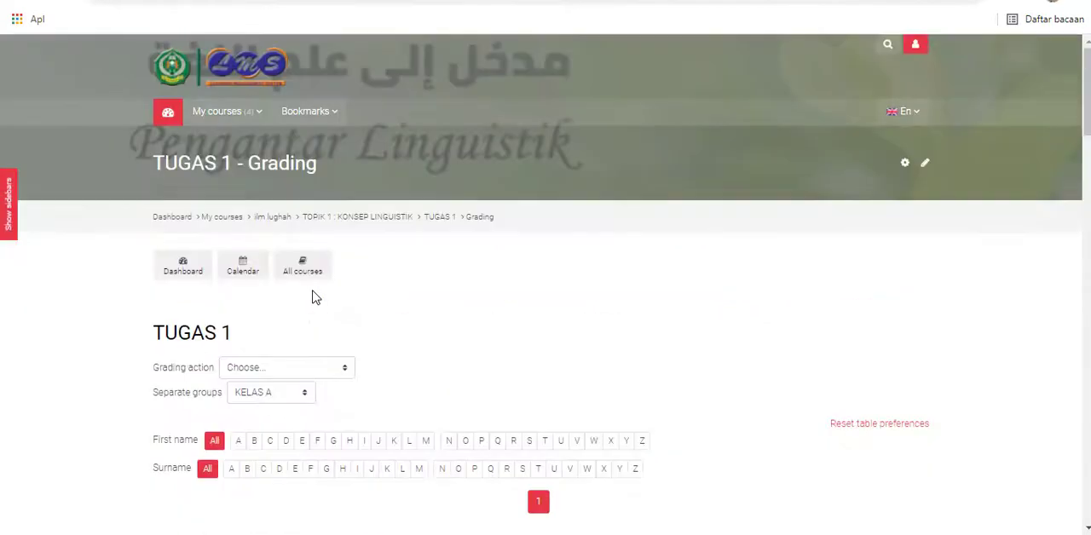
- Return to the TUGAS 1 assignment page, check the KELAS A grading summary, and open the grading view
scroll(314, 296, "down", 1)
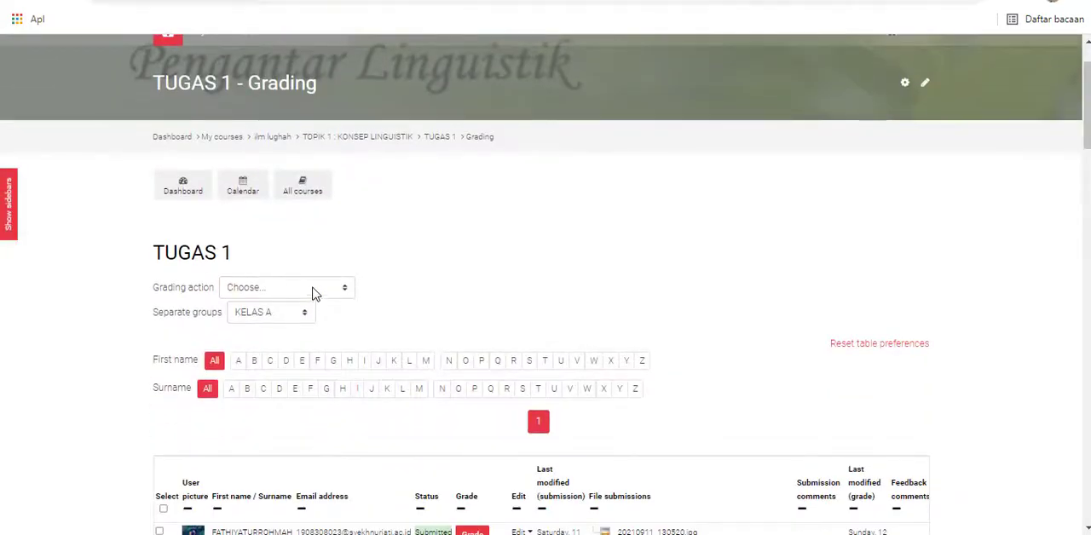
left_click(432, 142)
scroll(418, 230, "down", 10)
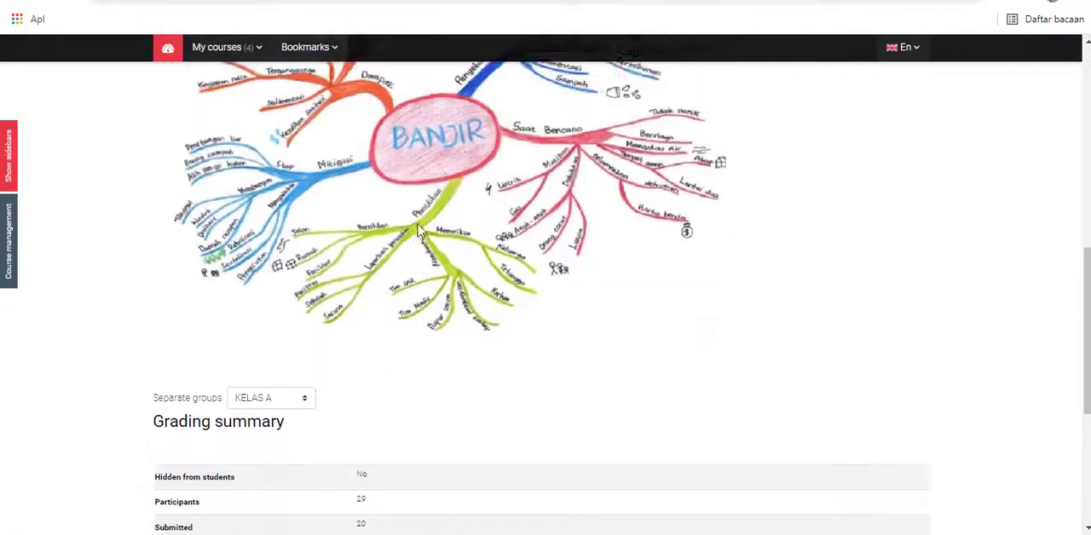
scroll(418, 230, "up", 1)
scroll(418, 230, "down", 4)
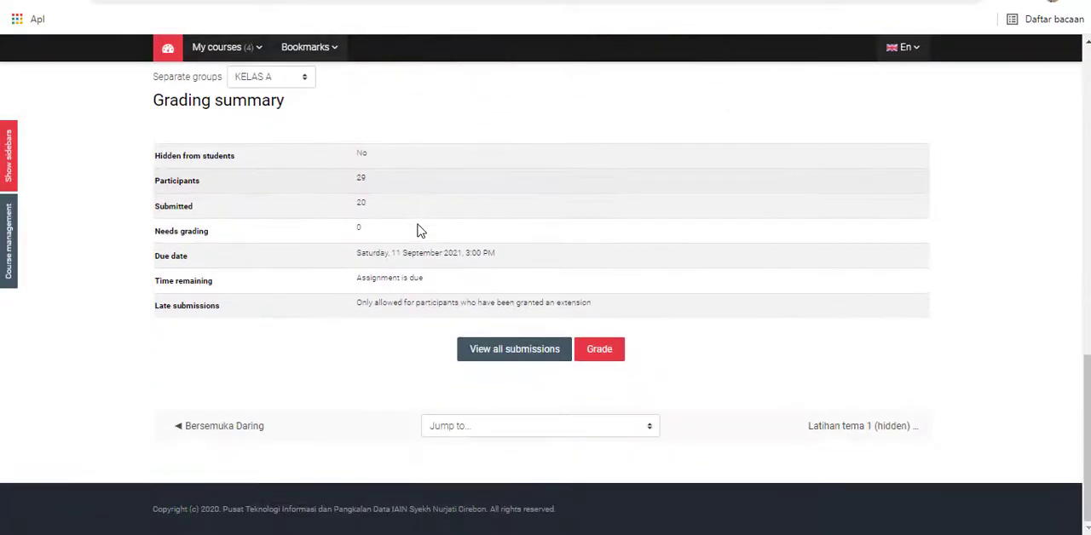
left_click(596, 350)
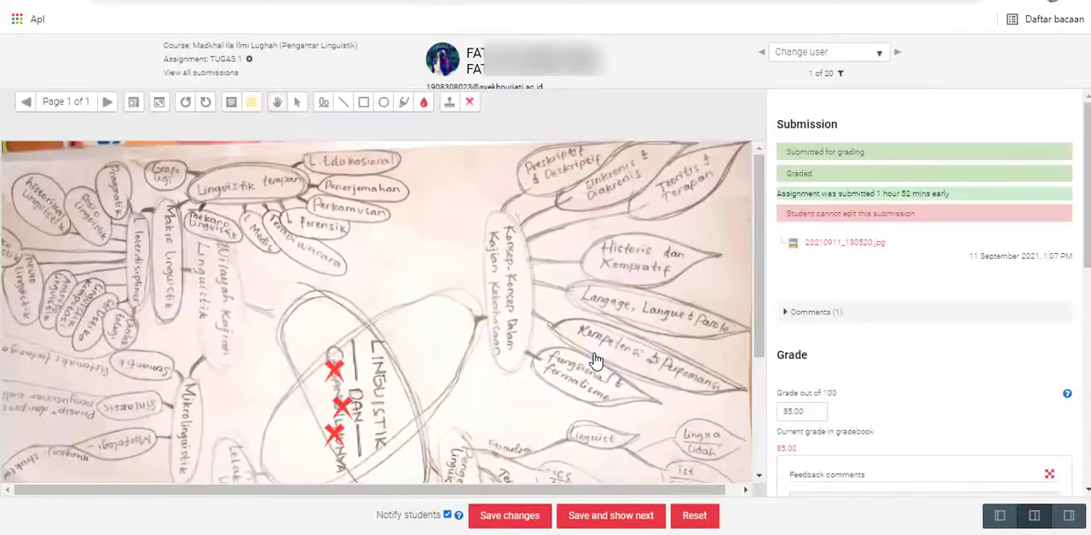
- Examine the first student's submitted mind map image from top to bottom, including its existing annotation marks
scroll(587, 358, "down", 3)
scroll(594, 353, "up", 3)
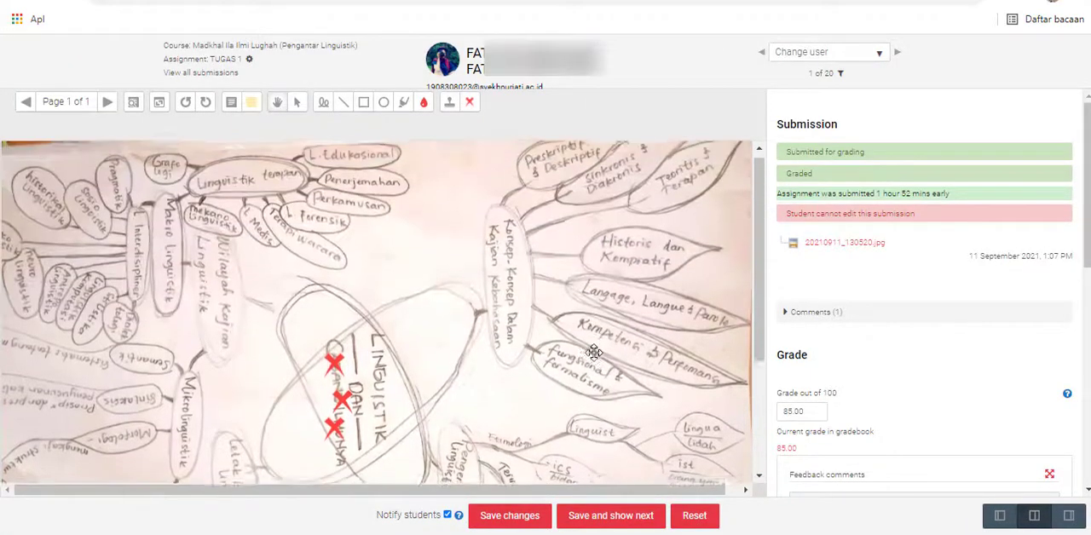
scroll(594, 353, "down", 2)
scroll(585, 358, "up", 3)
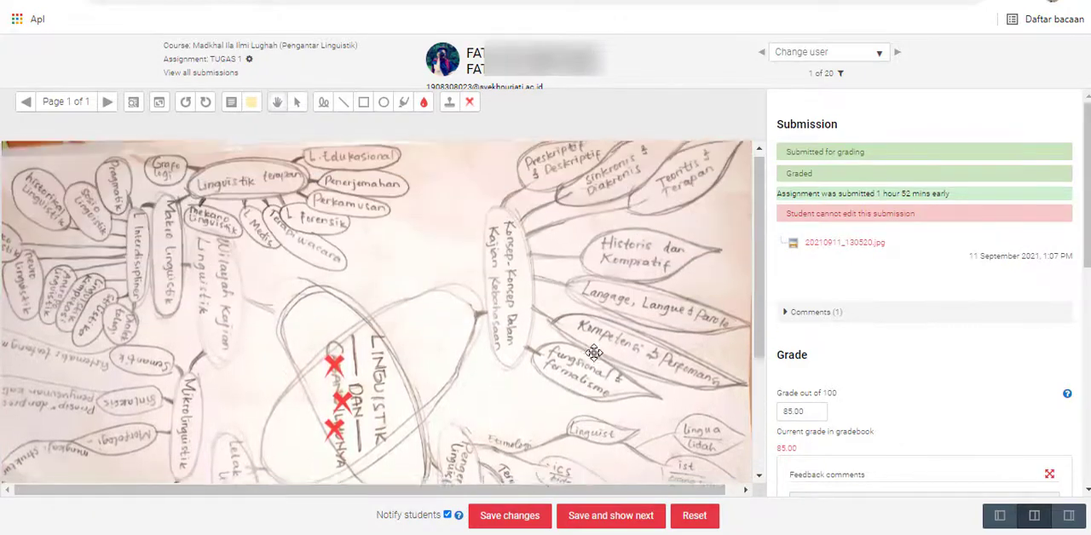
scroll(528, 392, "down", 4)
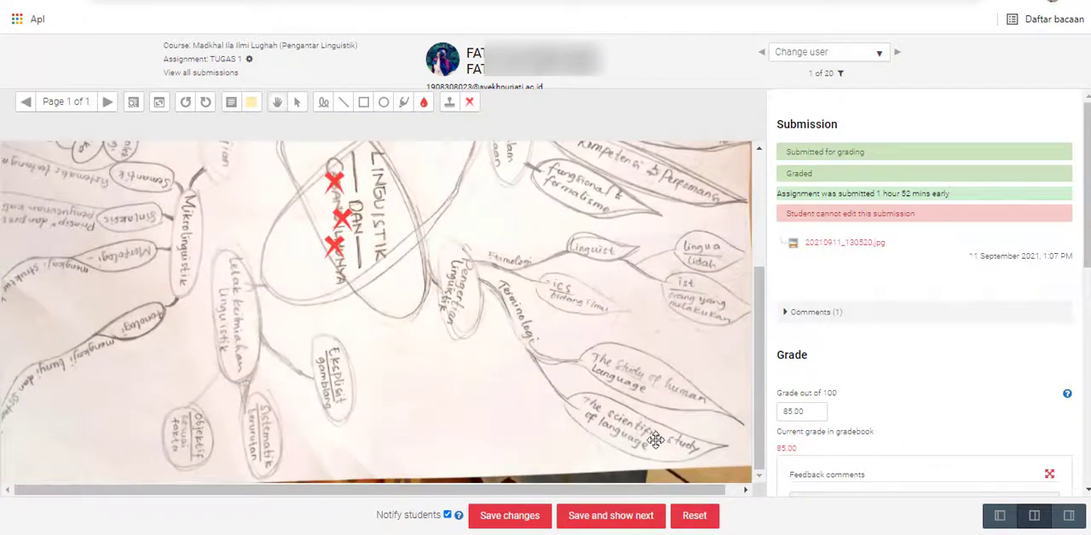
scroll(697, 419, "up", 3)
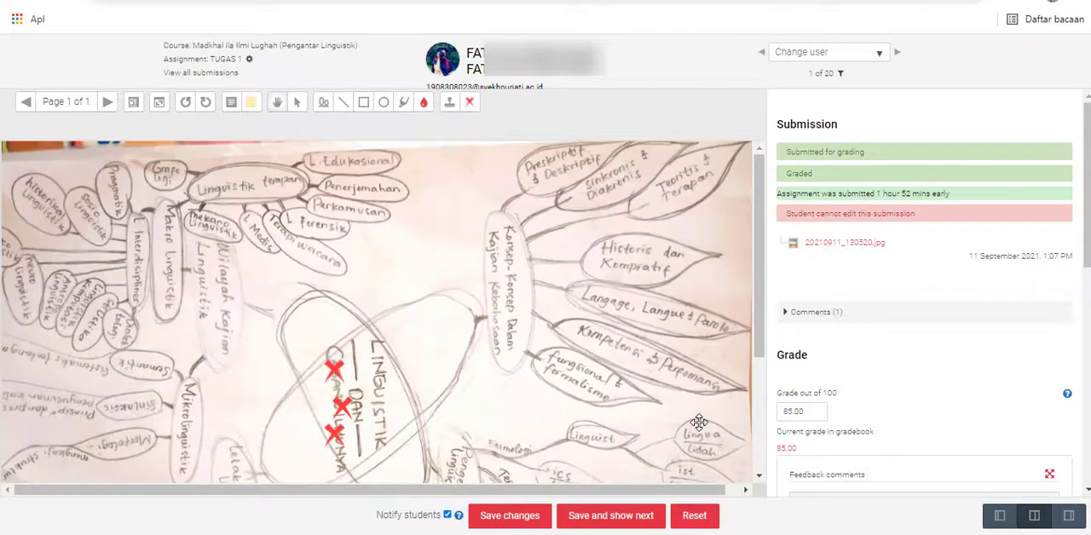
scroll(699, 422, "down", 1)
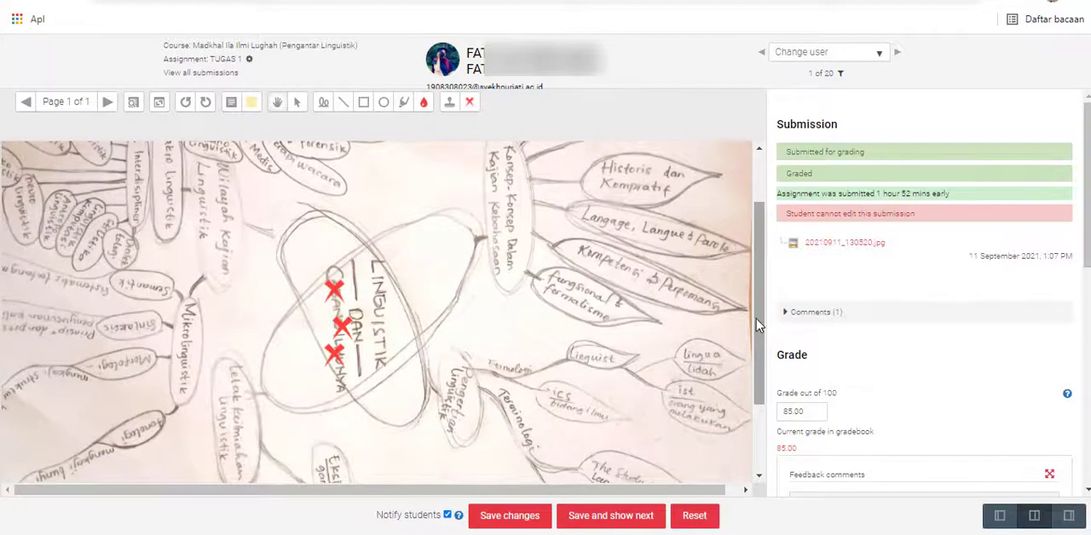
scroll(755, 341, "down", 1)
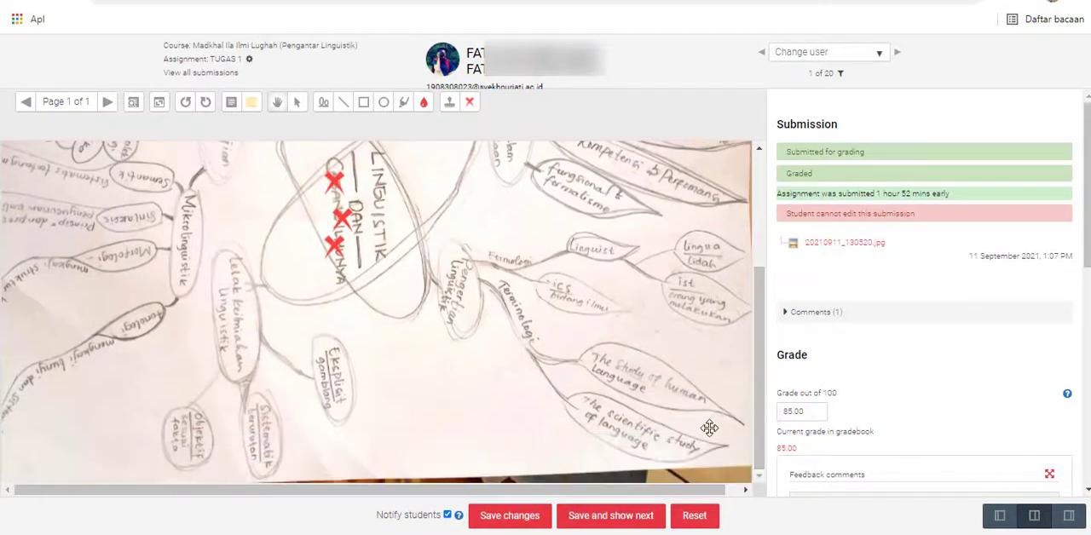
- Look over the submission's grade and feedback comments area, and expand the submission comments to read the existing remark
scroll(840, 392, "down", 2)
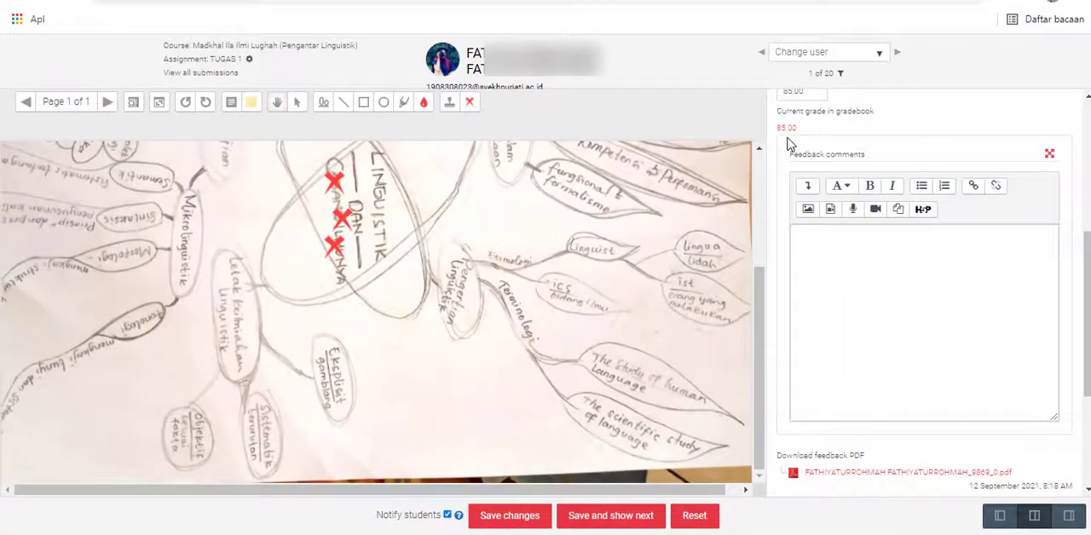
scroll(776, 196, "down", 2)
scroll(779, 280, "up", 3)
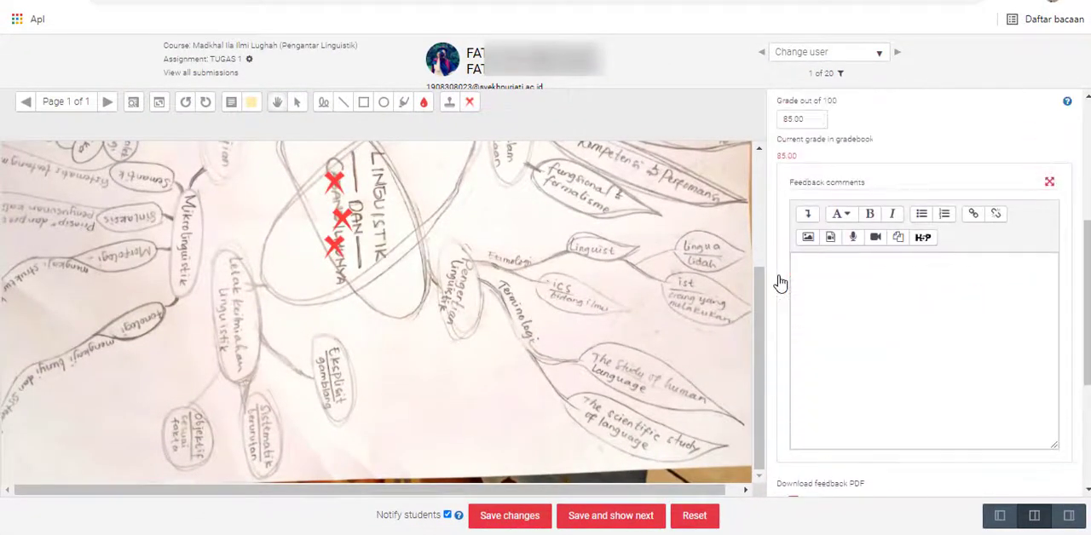
scroll(809, 243, "up", 4)
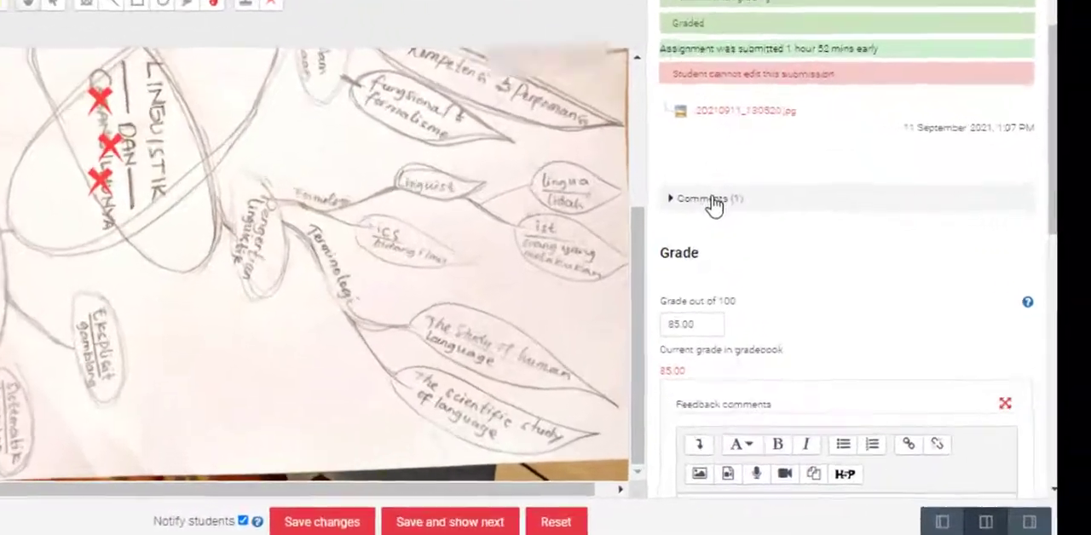
left_click(817, 261)
scroll(750, 275, "down", 4)
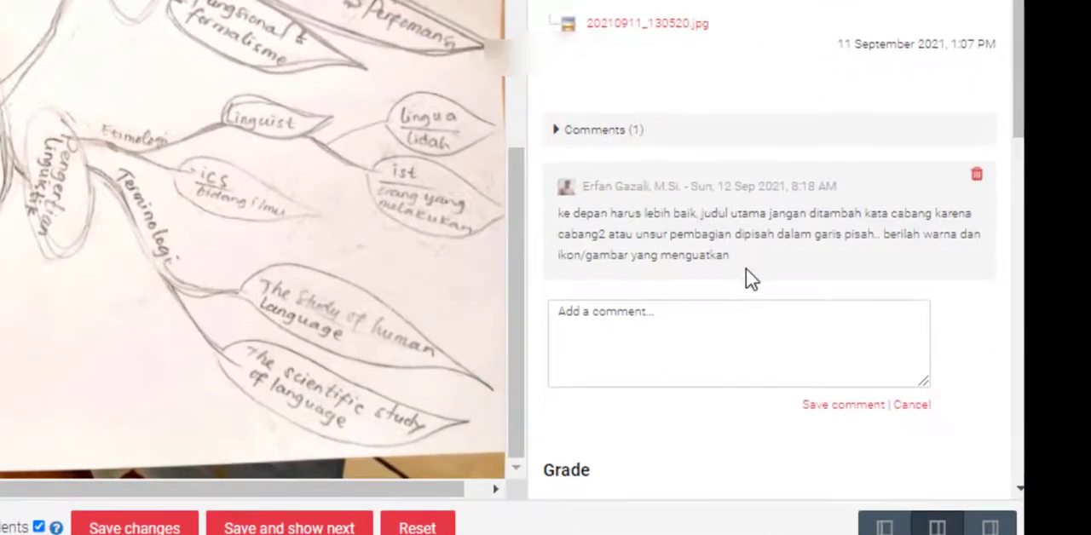
- Check the submission's attempt settings and view the choices for allowing another attempt, leaving it at No
scroll(745, 274, "down", 5)
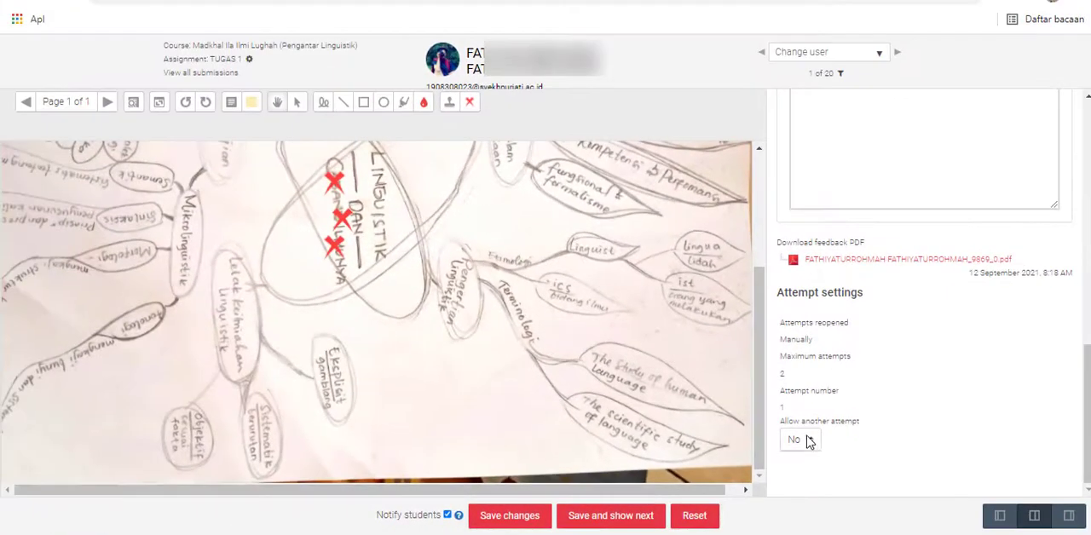
scroll(590, 398, "up", 2)
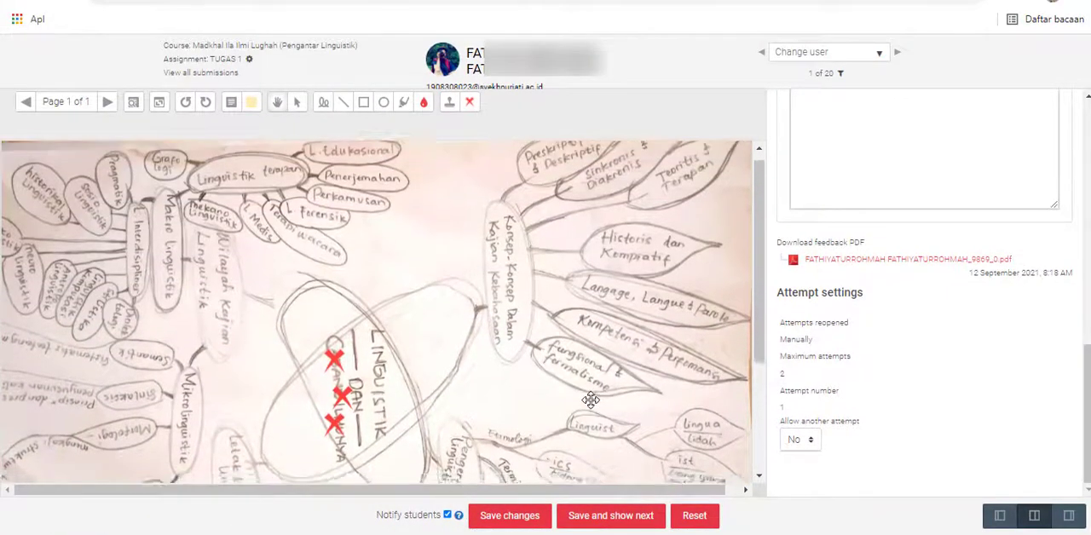
scroll(591, 400, "down", 2)
scroll(591, 400, "down", 1)
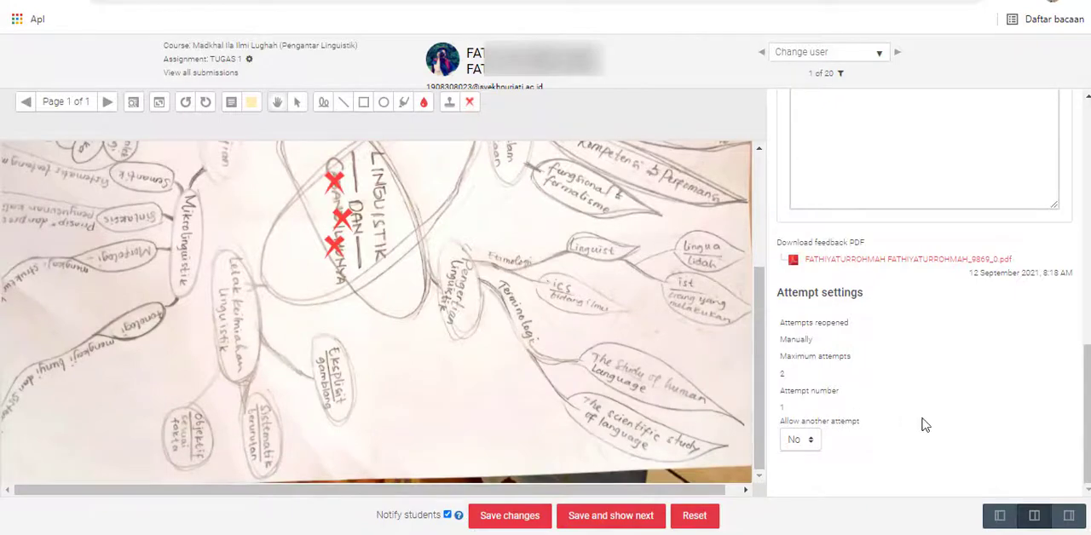
left_click(807, 440)
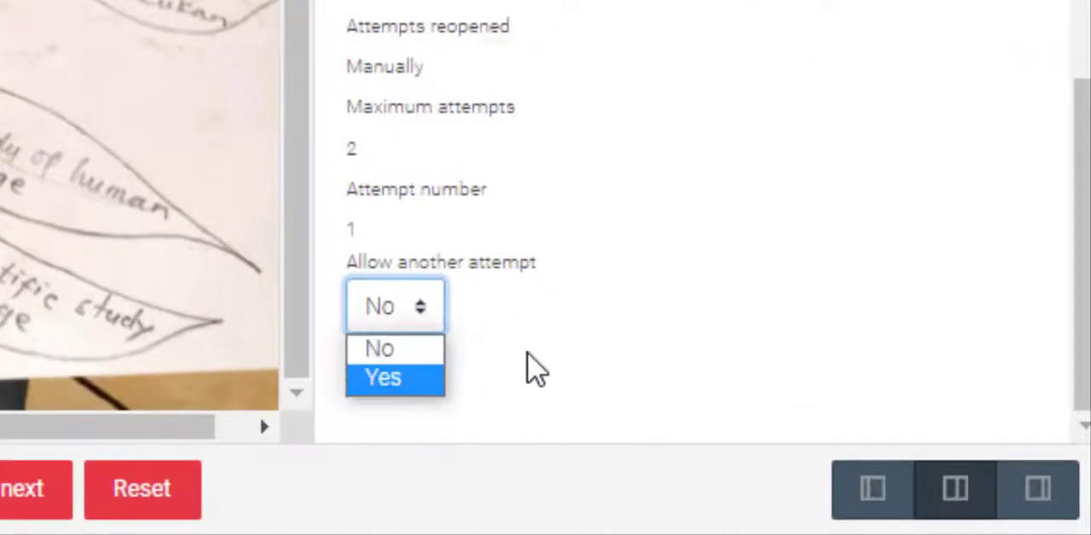
left_click(532, 369)
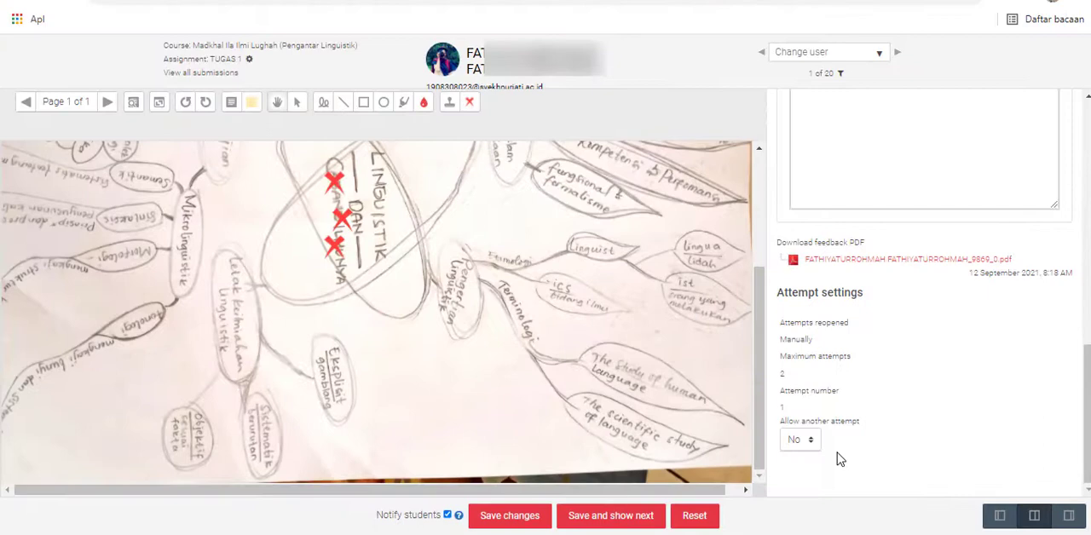
- Draw a red freehand circle around the "Linguist" and "ics" branches of the mind map, and delete that annotation
scroll(706, 409, "up", 2)
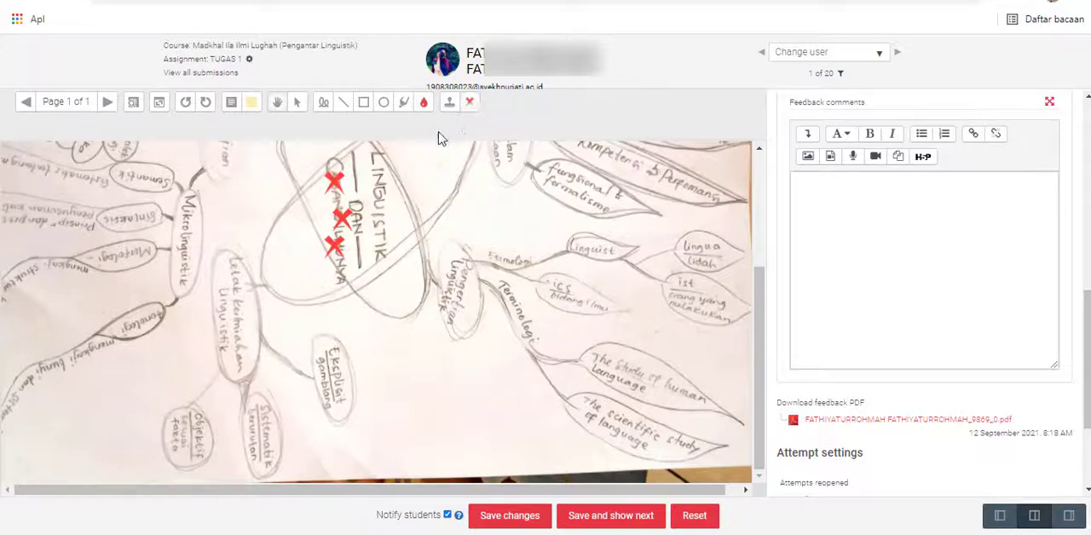
left_click(323, 106)
mouse_move(510, 230)
left_mouse_down()
mouse_move(565, 209)
mouse_move(660, 251)
mouse_move(623, 333)
mouse_move(569, 348)
mouse_move(512, 326)
mouse_move(501, 266)
mouse_move(511, 228)
left_mouse_up()
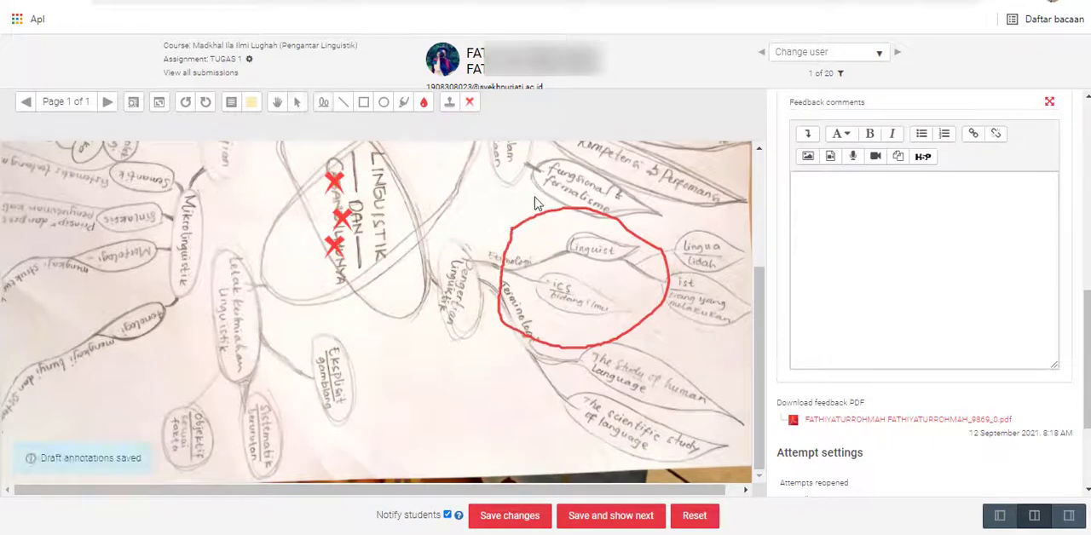
left_click(299, 102)
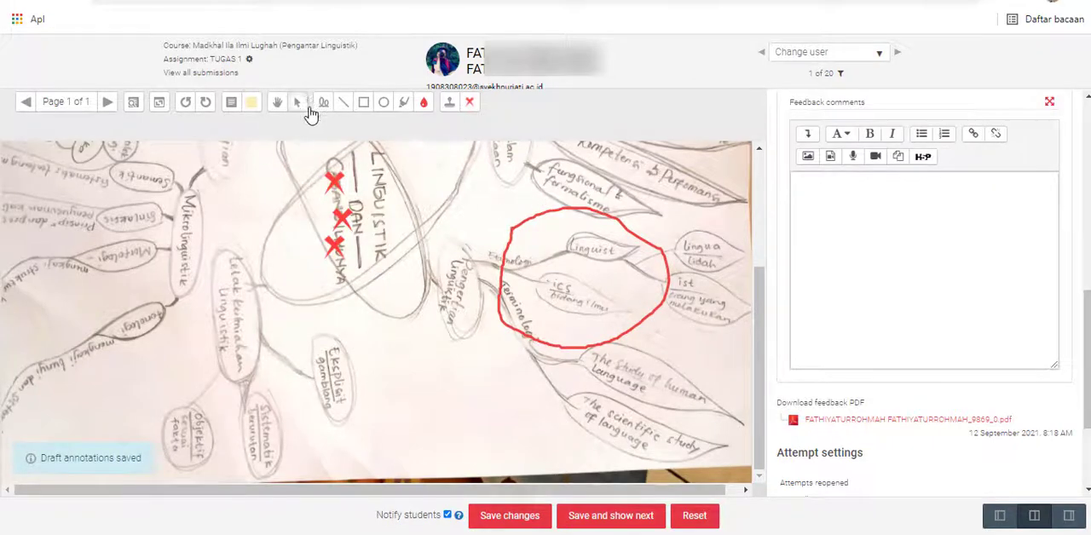
left_click(621, 226)
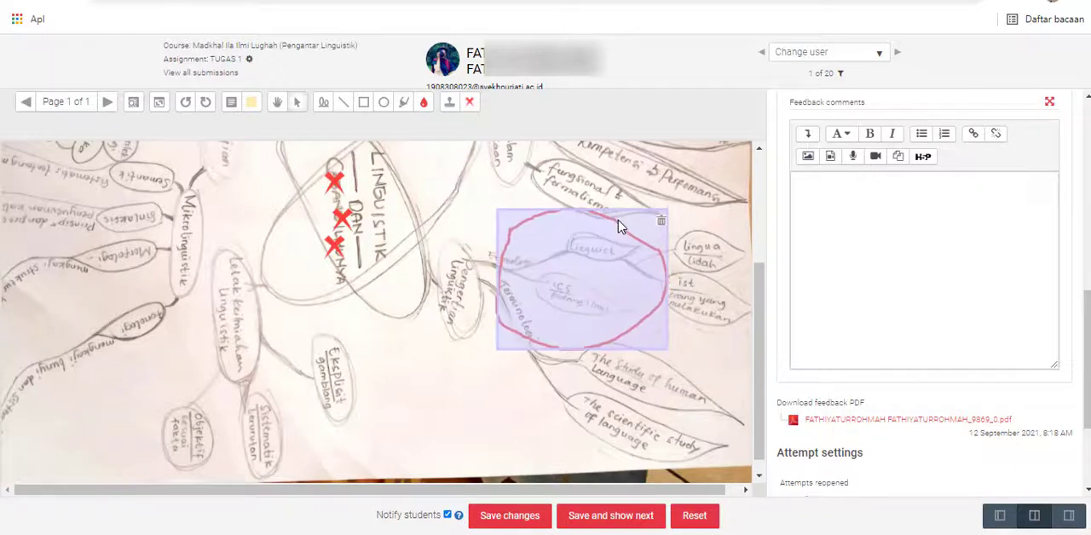
left_click(661, 224)
- Rotate the mind map page counterclockwise through a full turn back to its starting orientation
scroll(535, 275, "up", 3)
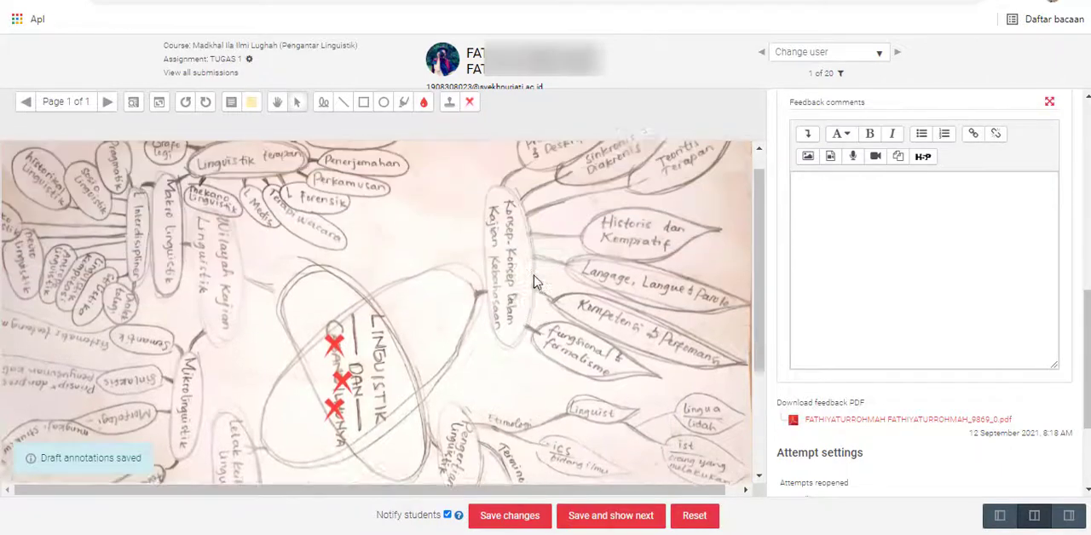
scroll(534, 281, "up", 2)
scroll(534, 281, "down", 2)
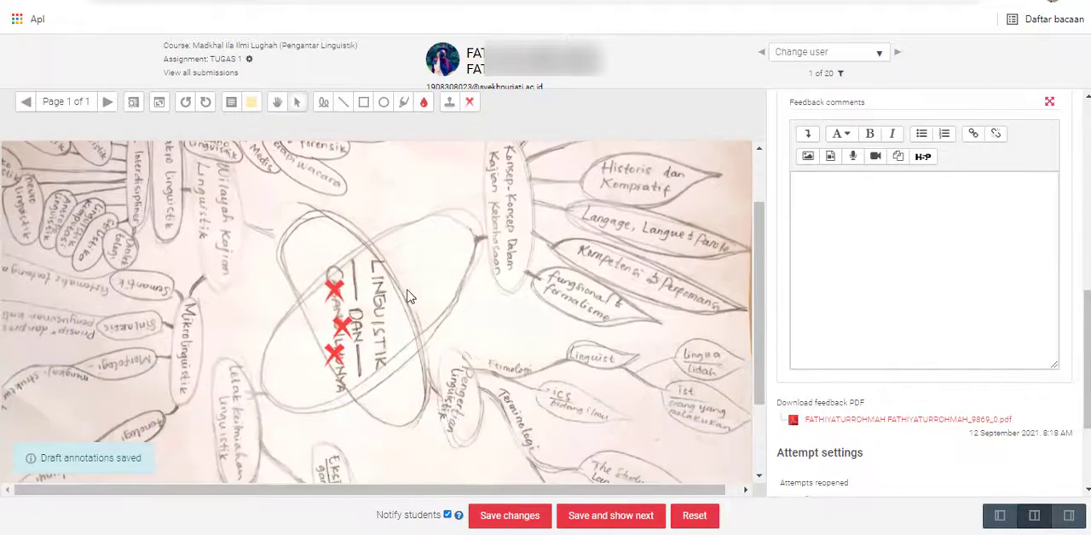
scroll(346, 305, "down", 3)
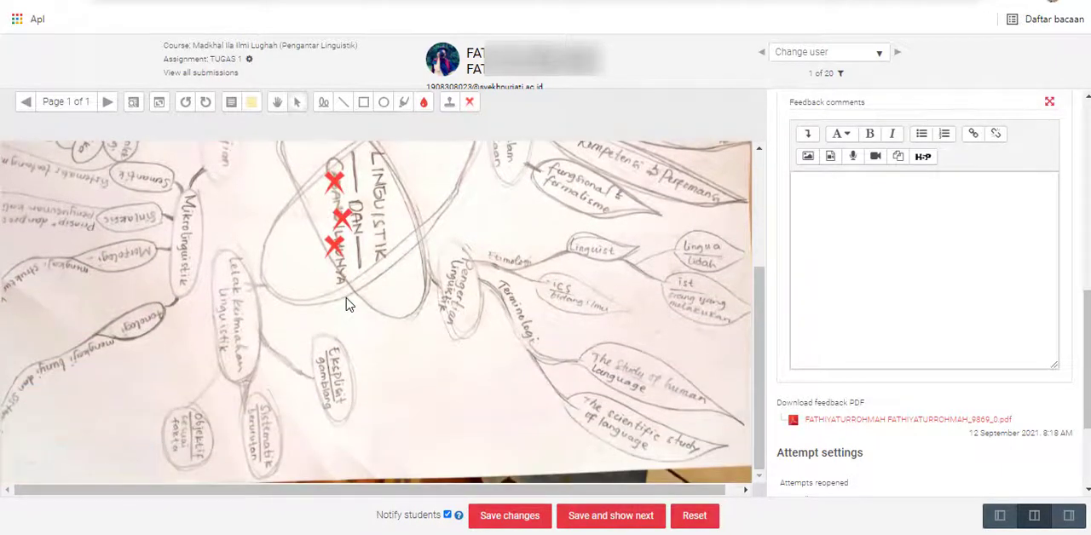
left_click(186, 102)
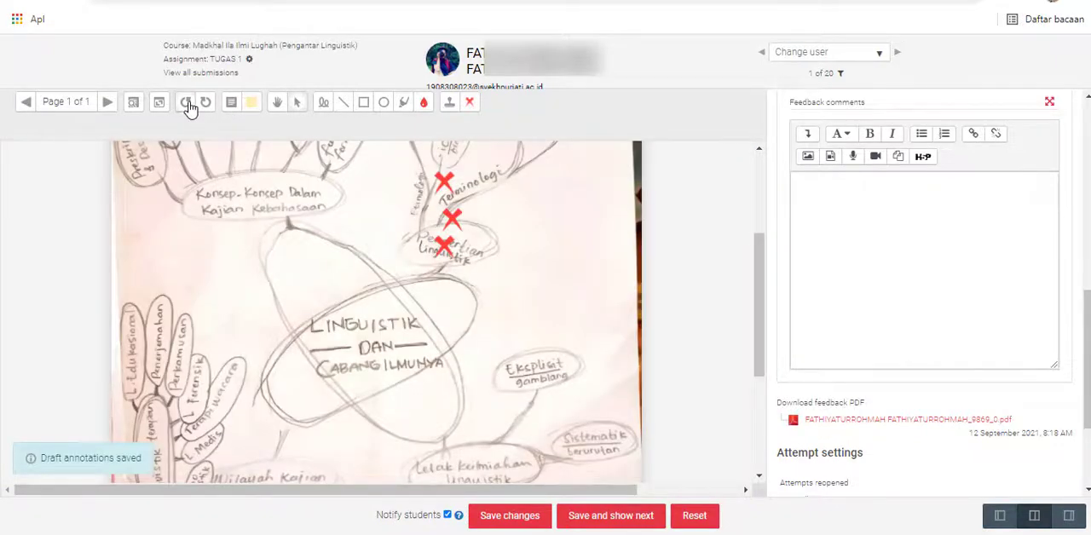
left_click(188, 103)
left_click(188, 103)
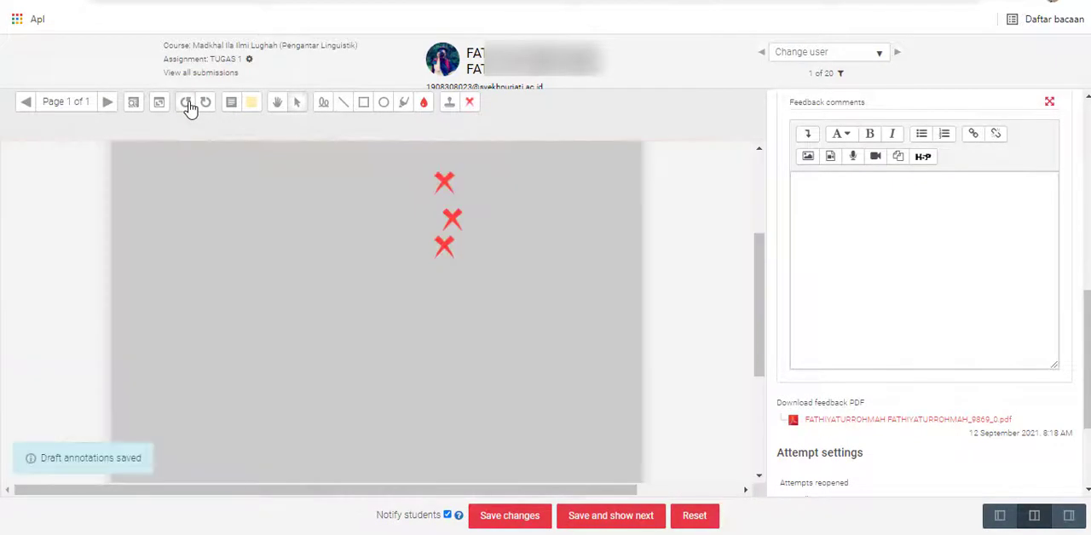
left_click(188, 103)
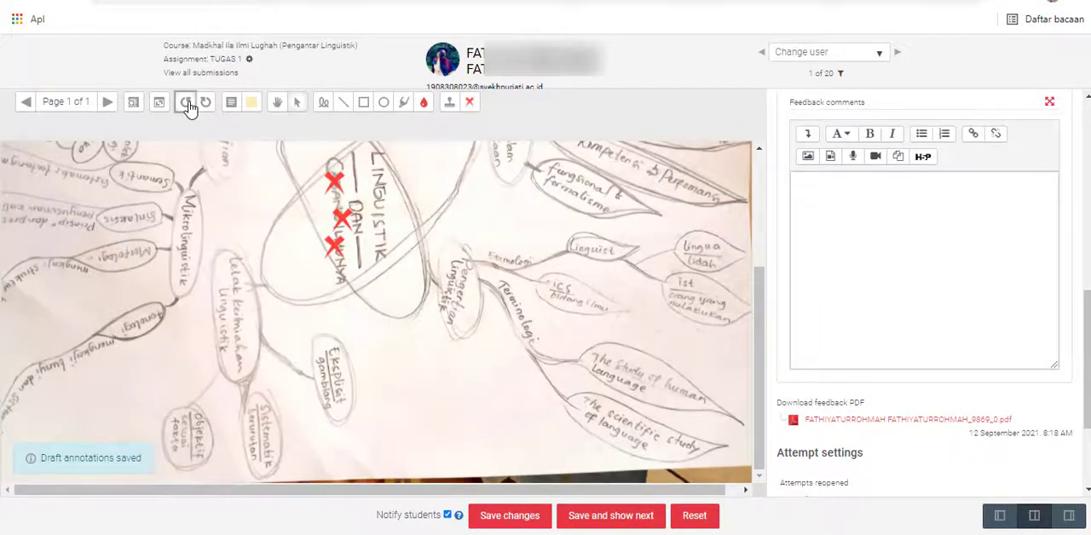
left_click(188, 103)
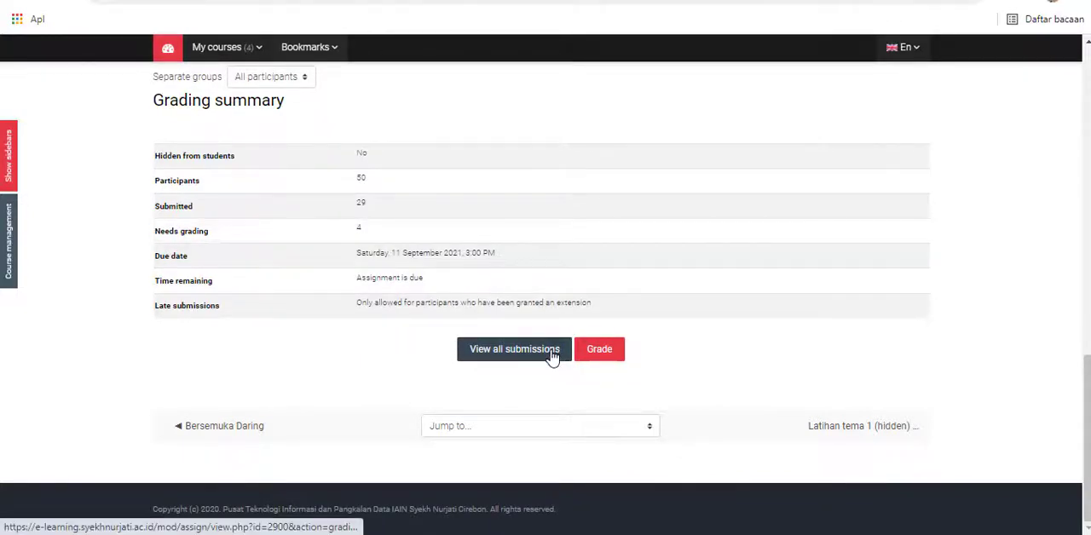
- View all TUGAS 1 submissions for all participants and open the ungraded submission marked 1 day 6 hours late for grading
left_click(514, 349)
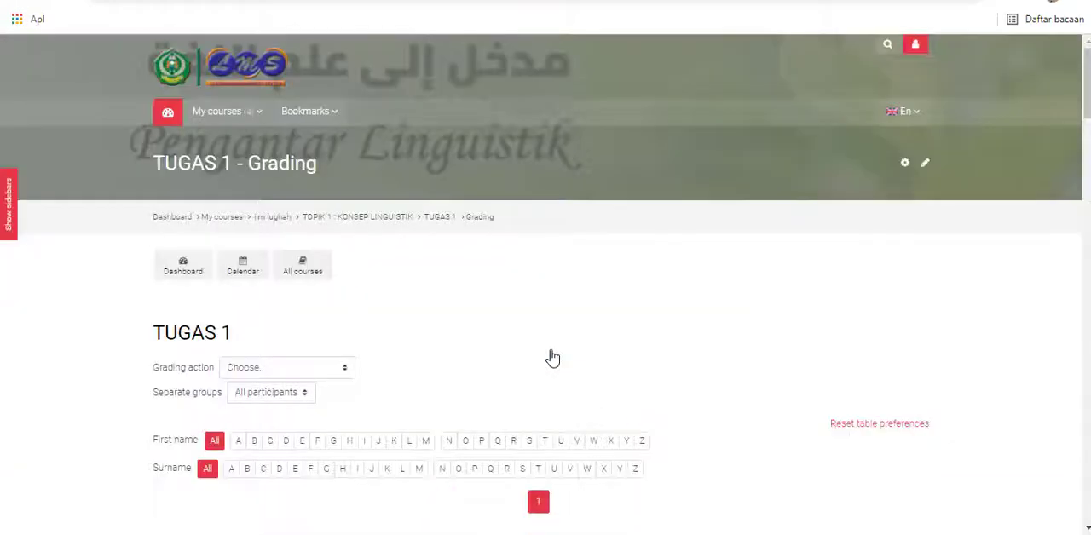
scroll(553, 357, "down", 5)
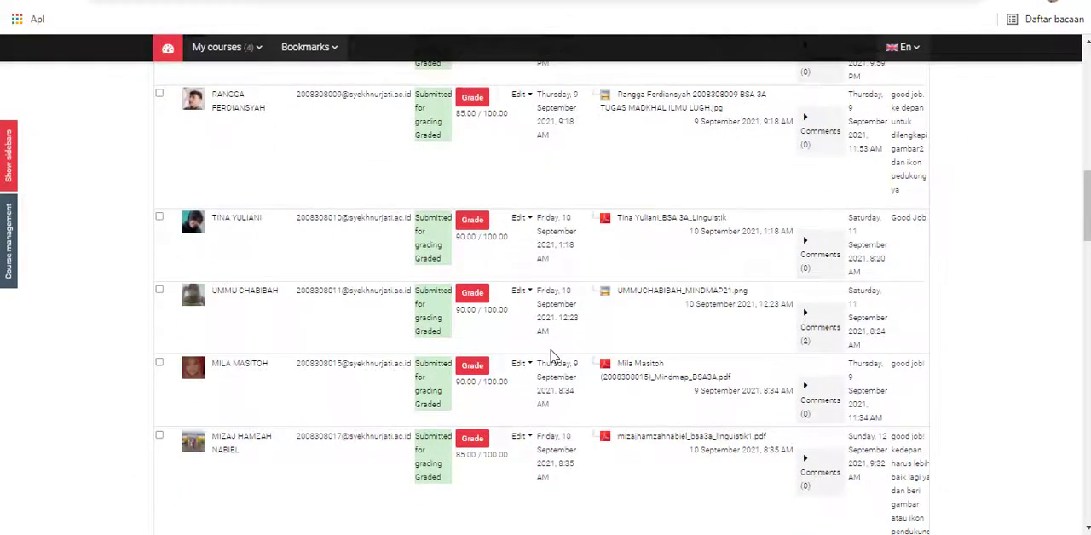
scroll(552, 356, "down", 10)
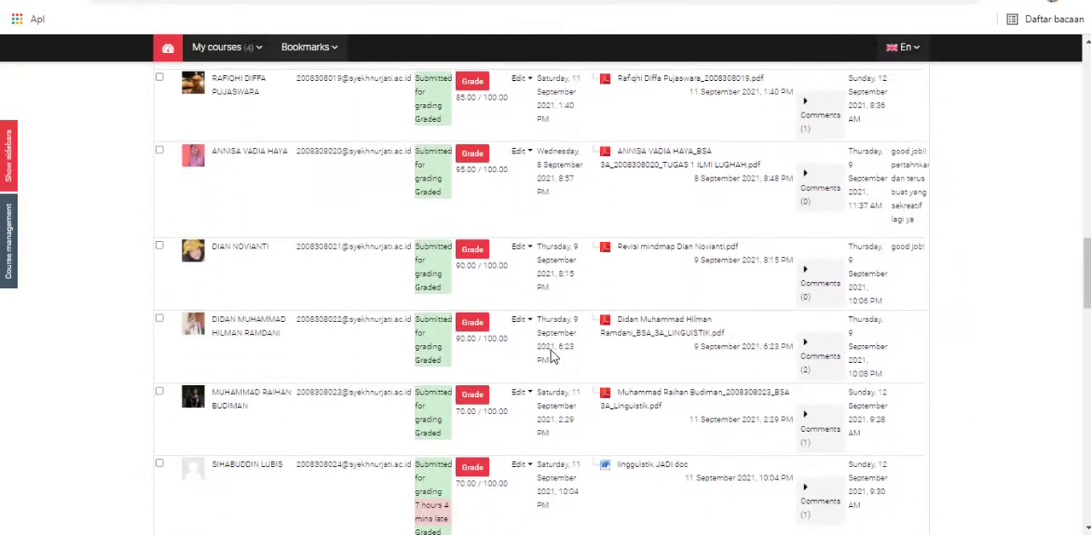
scroll(553, 353, "down", 3)
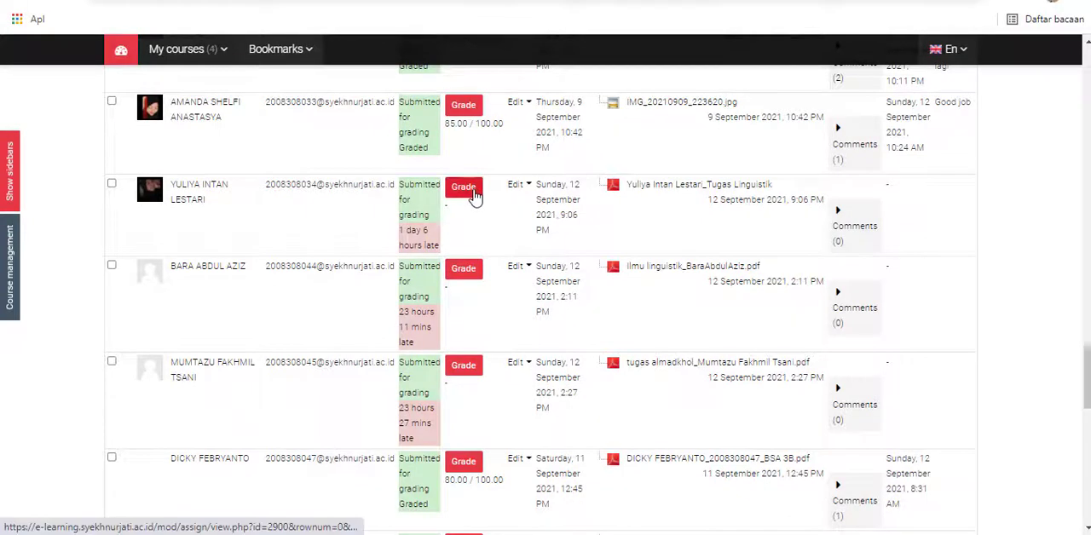
left_click(475, 196)
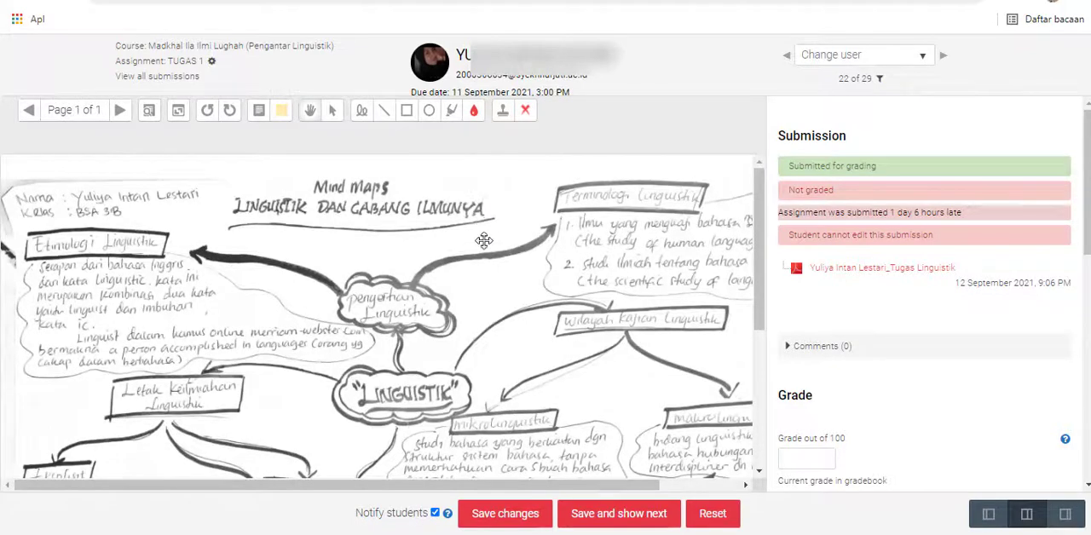
- Reduce the page zoom to 80% and examine the student's mind map down to its lowest branches
key("ctrl+minus")
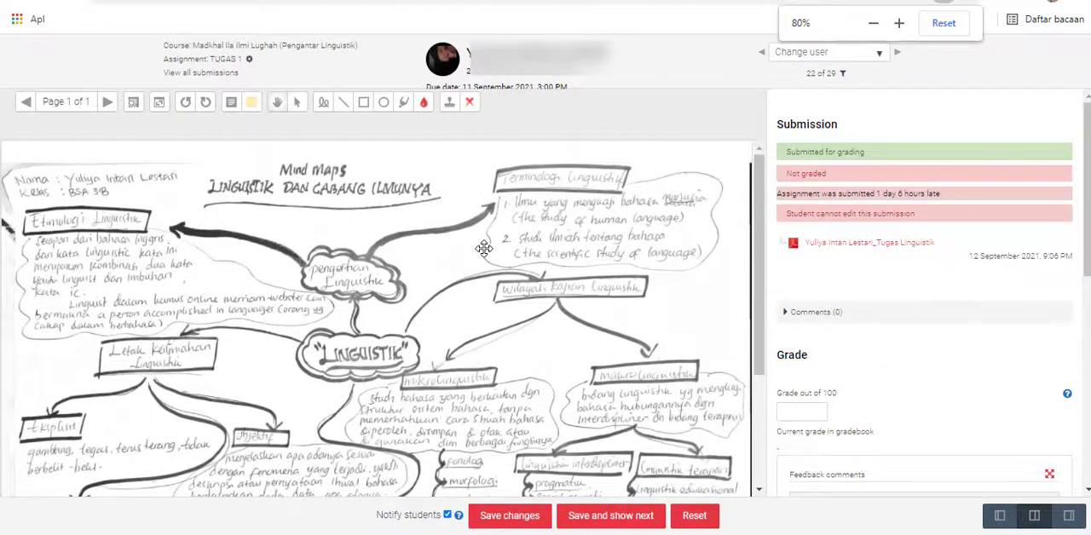
scroll(483, 248, "down", 3)
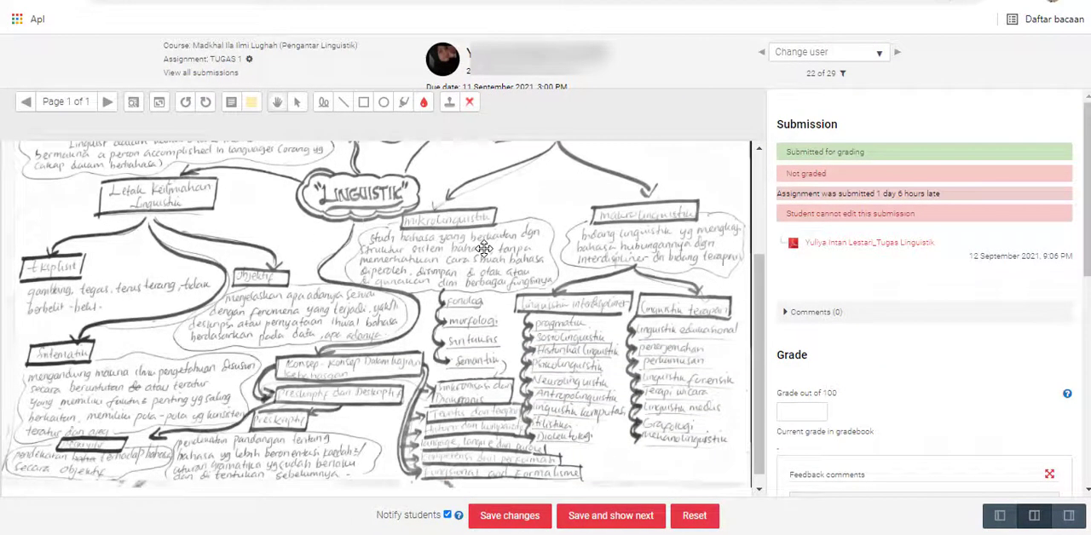
scroll(483, 248, "down", 1)
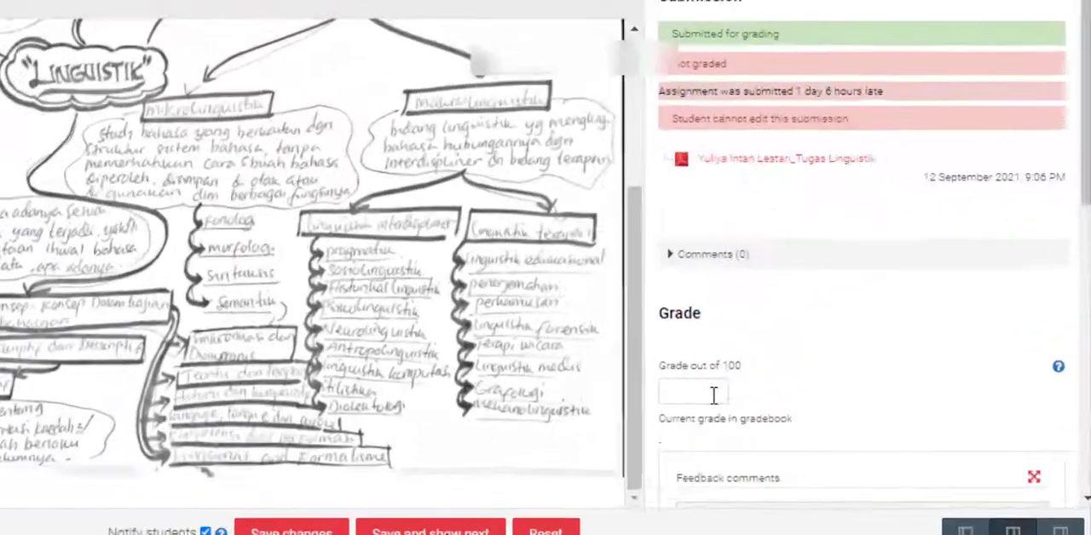
- Activate the empty grade out of 100 field and expand the submission comments
left_click(814, 414)
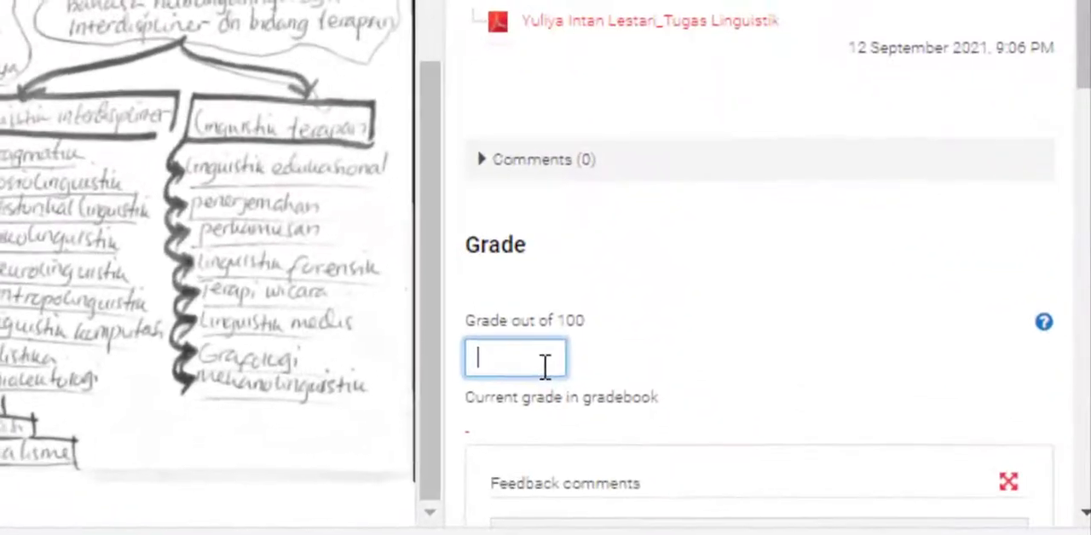
scroll(667, 331, "down", 1)
scroll(662, 329, "up", 5)
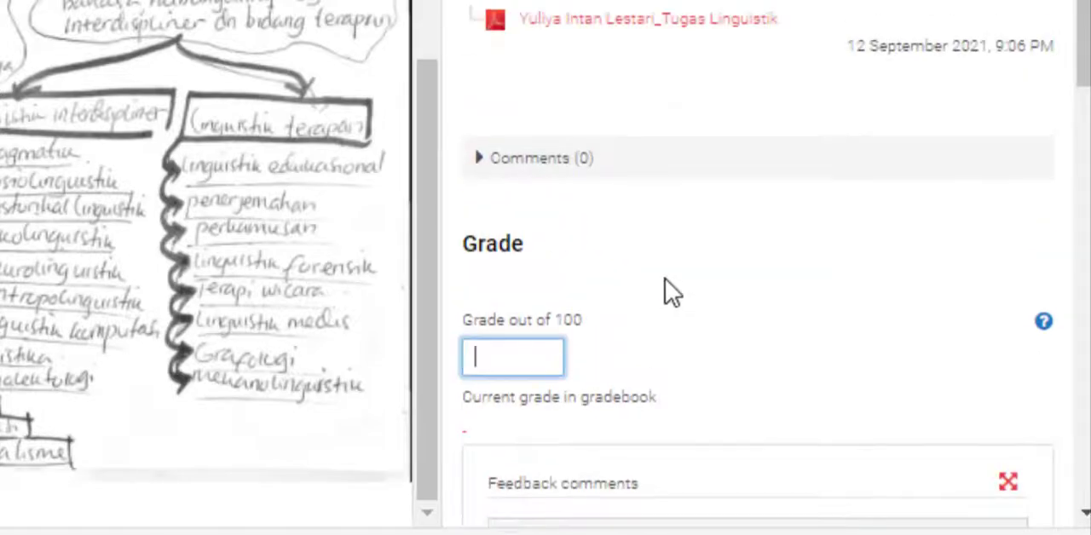
left_click(552, 161)
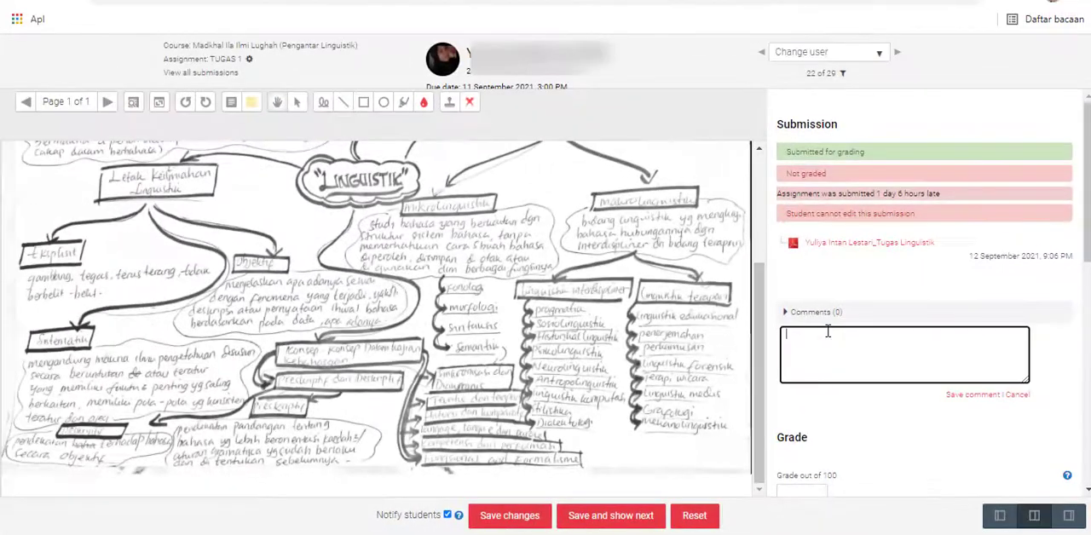
- View the choices for allowing another attempt, and look over the mind map, grade and feedback comments areas
scroll(831, 327, "down", 5)
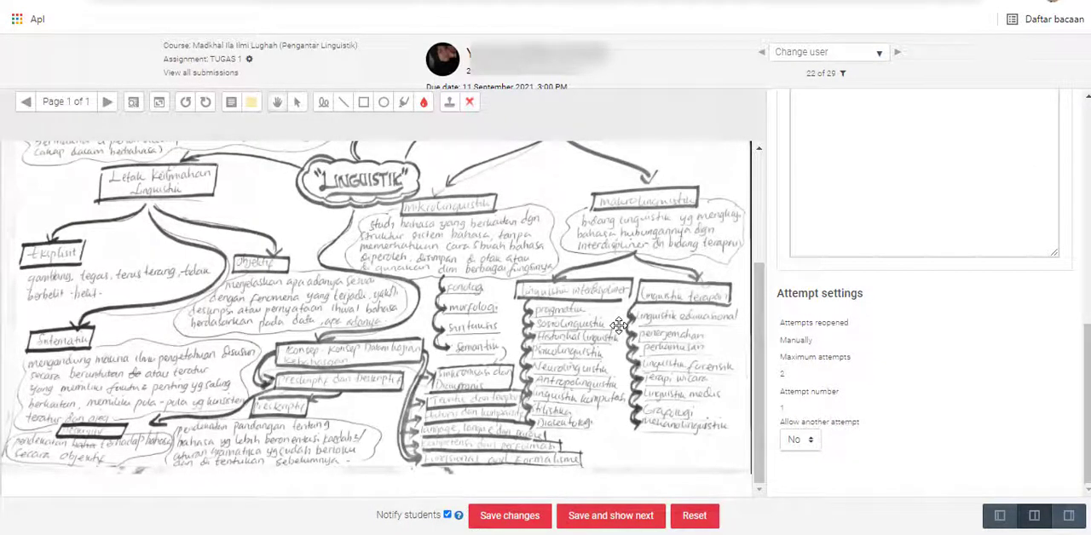
left_click(806, 442)
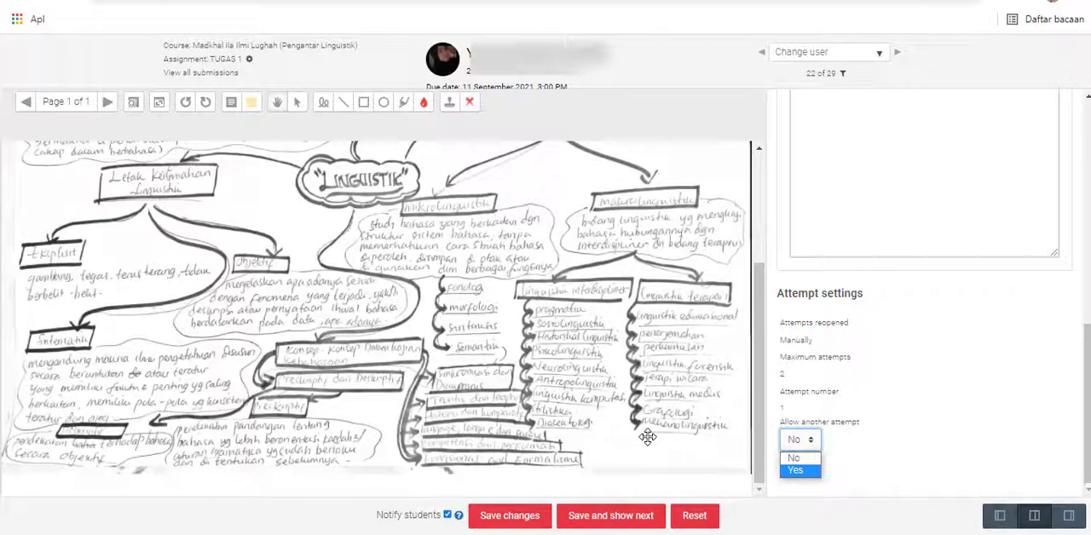
scroll(653, 409, "up", 3)
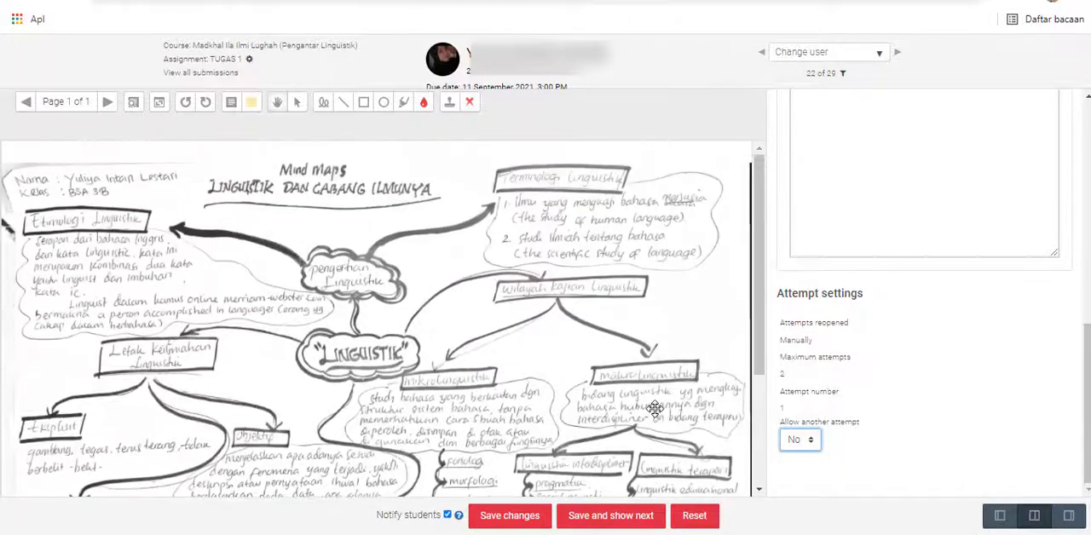
scroll(653, 410, "down", 2)
scroll(734, 378, "up", 2)
scroll(1052, 387, "up", 3)
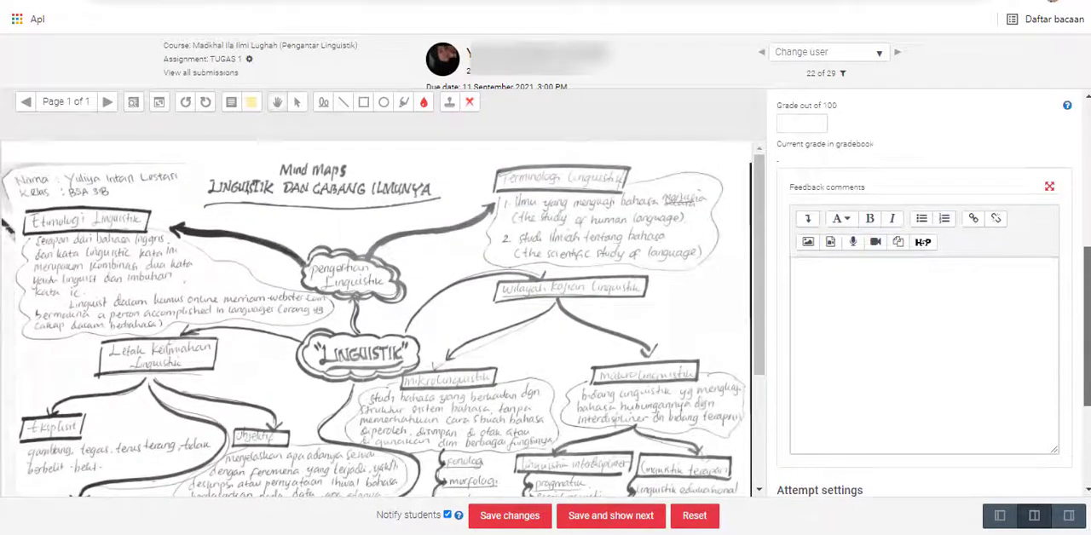
scroll(934, 294, "up", 2)
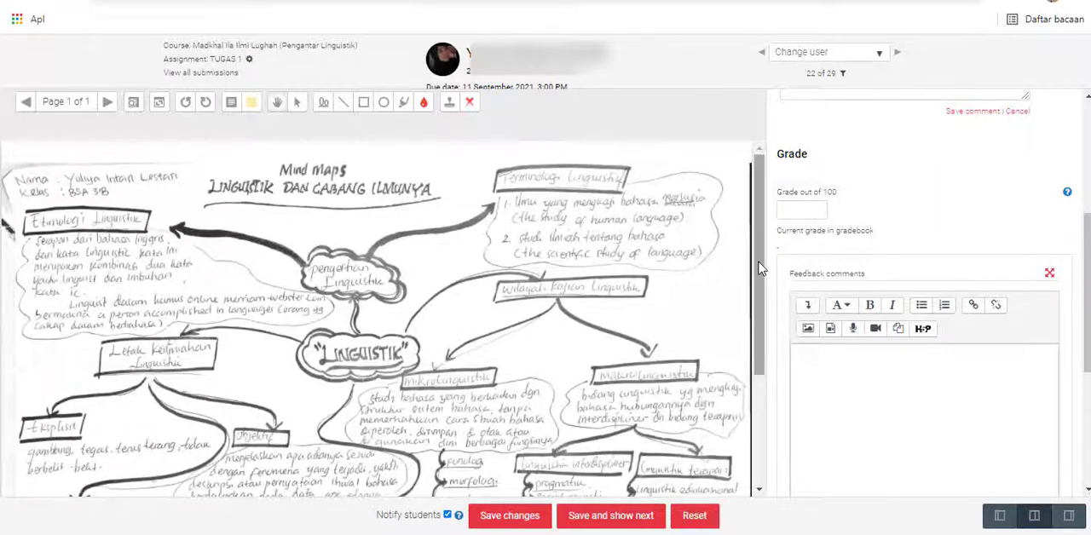
scroll(731, 390, "down", 3)
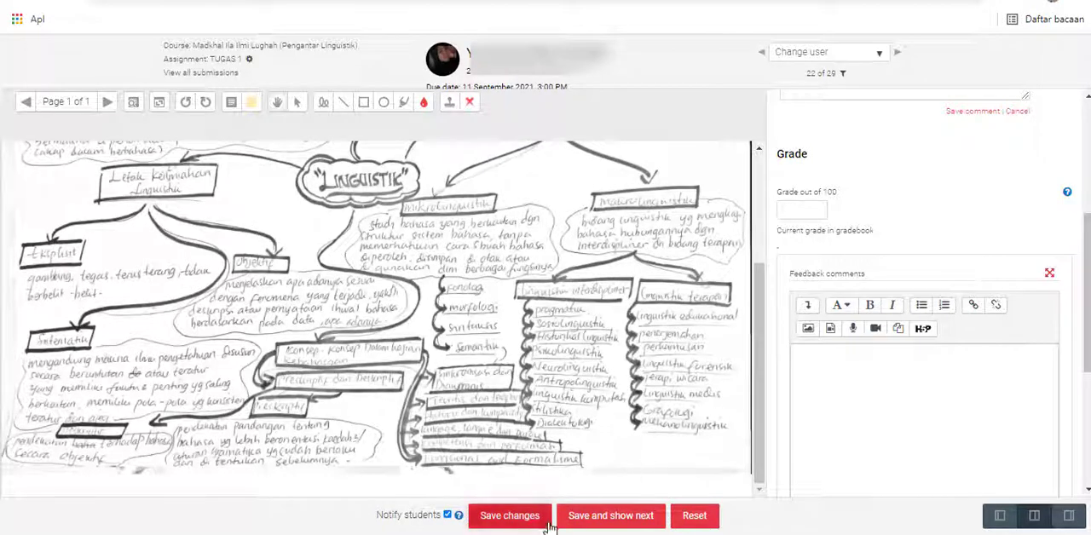